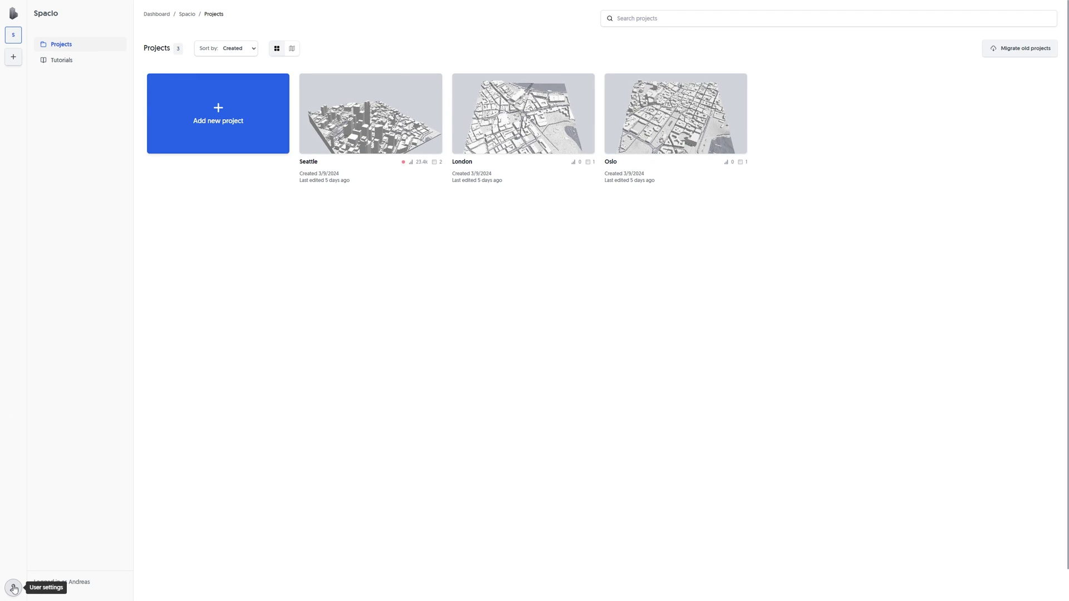
- Visit the tutorials page, then sort the projects by name and back to creation date
click(72, 60)
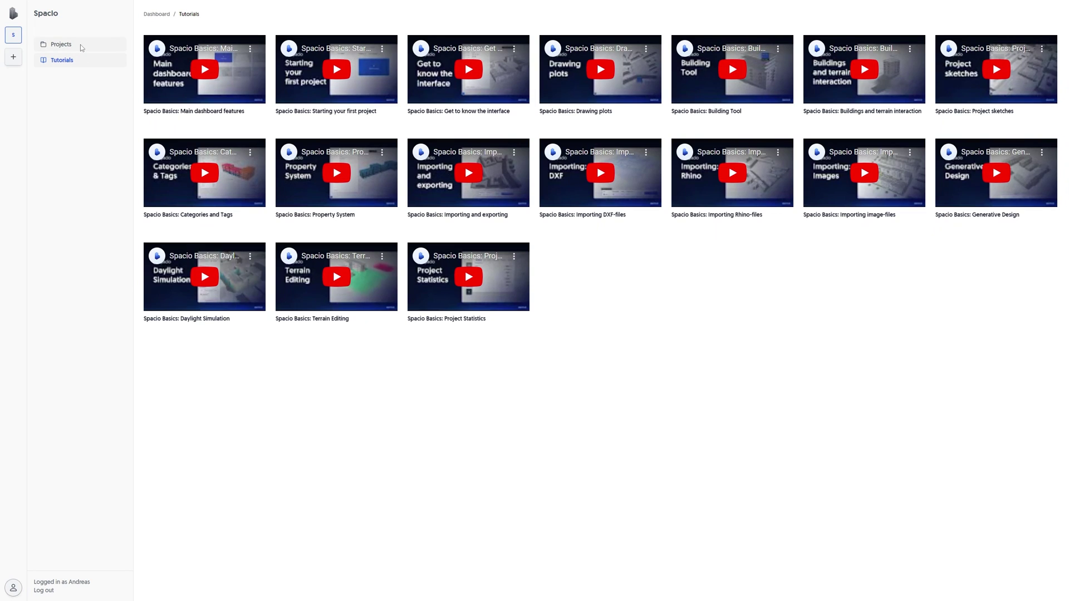
click(80, 45)
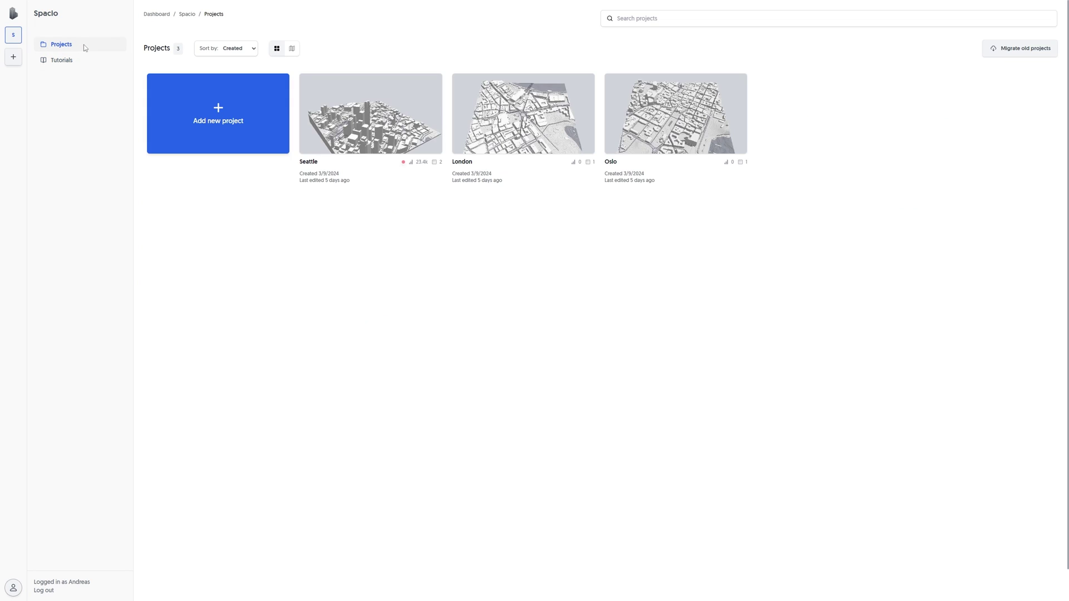
click(219, 49)
click(237, 76)
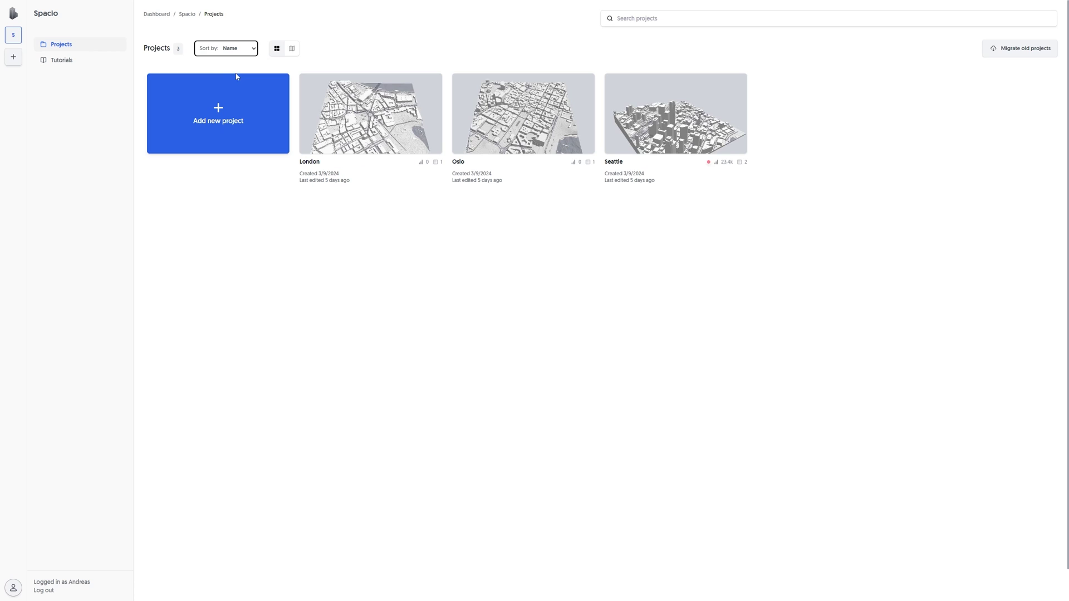
click(237, 51)
click(238, 60)
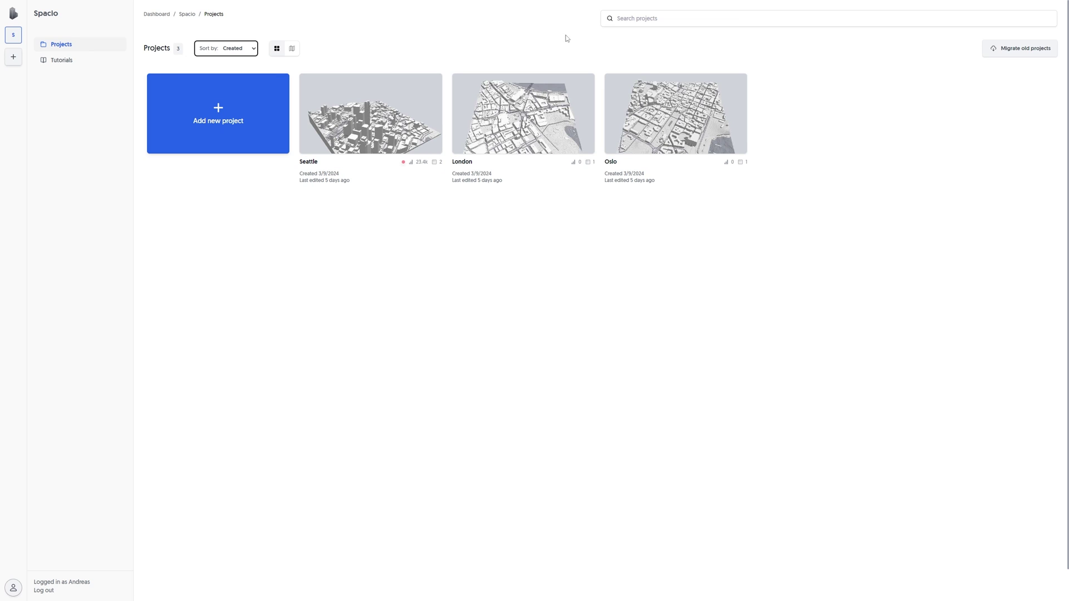
- Search the projects for 'Oslo', clear the search, and preview the projects on the world map
click(618, 19)
text(Oslo)
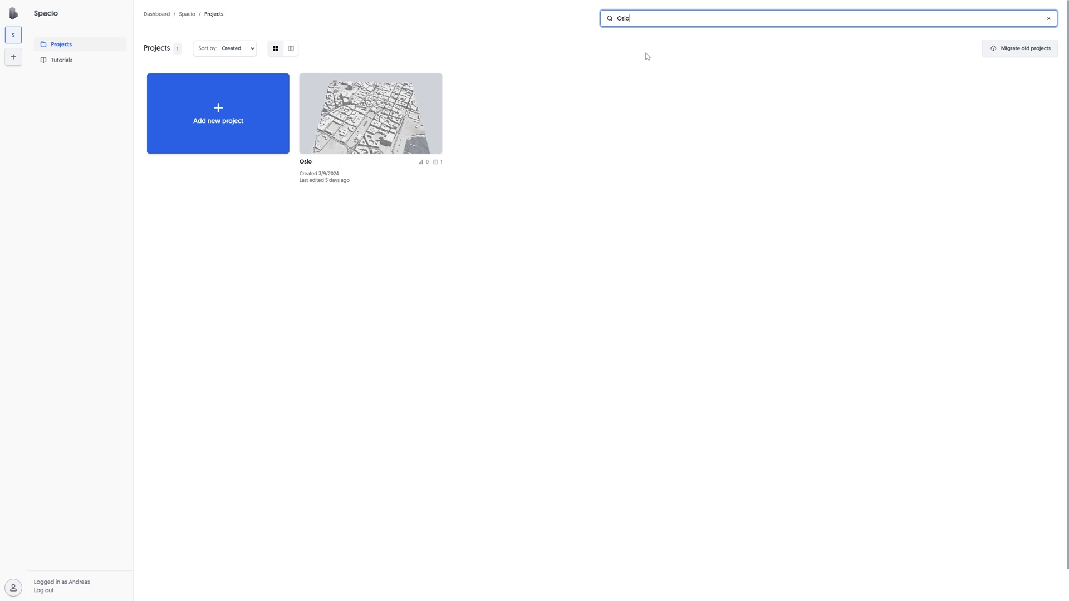
key(ctrl+a)
key(BackSpace)
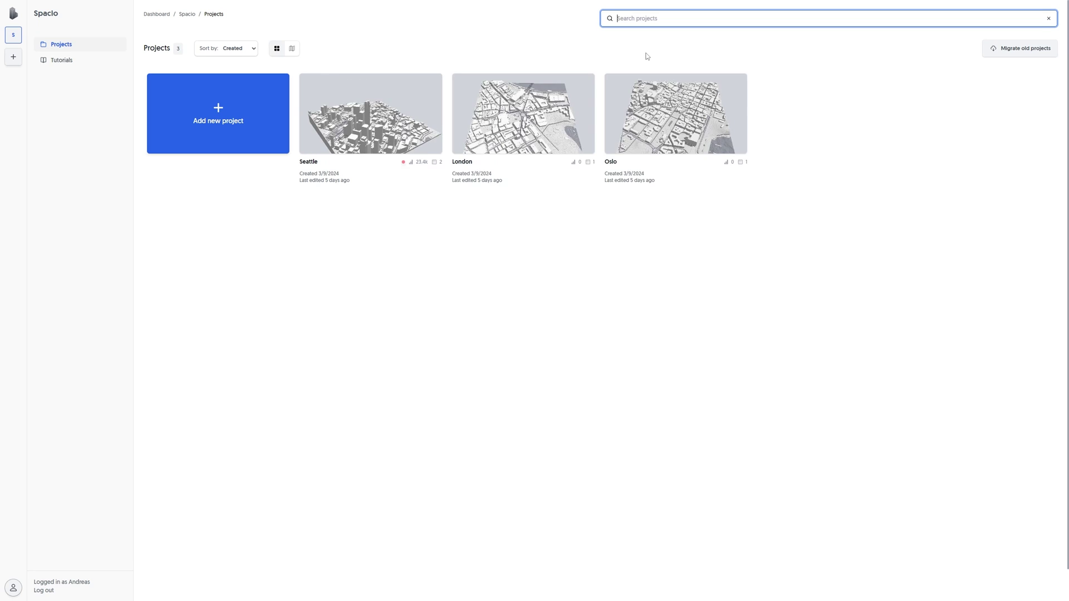
click(294, 50)
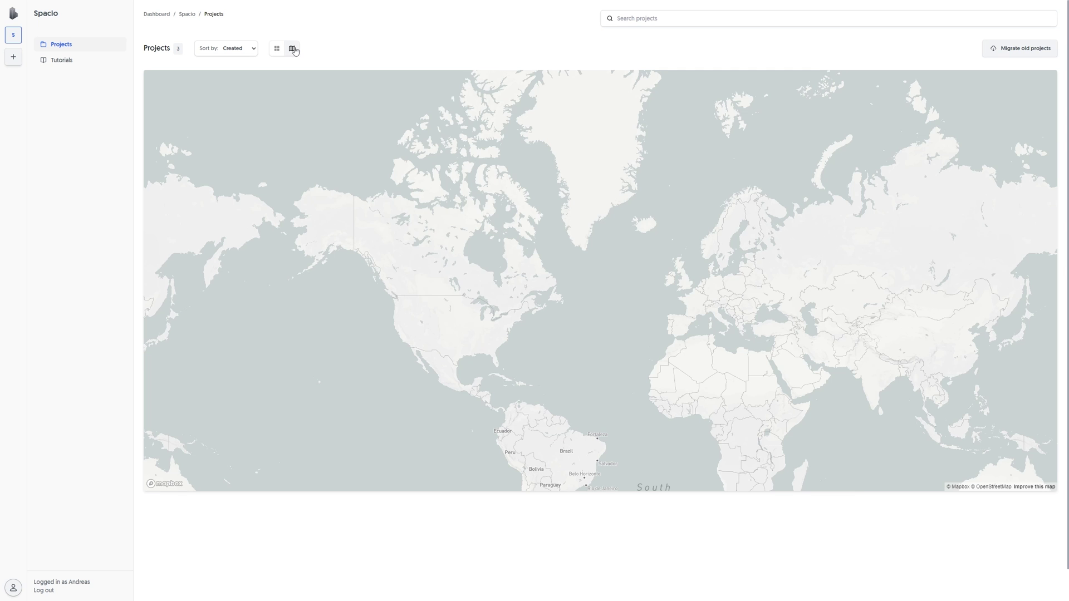
click(277, 50)
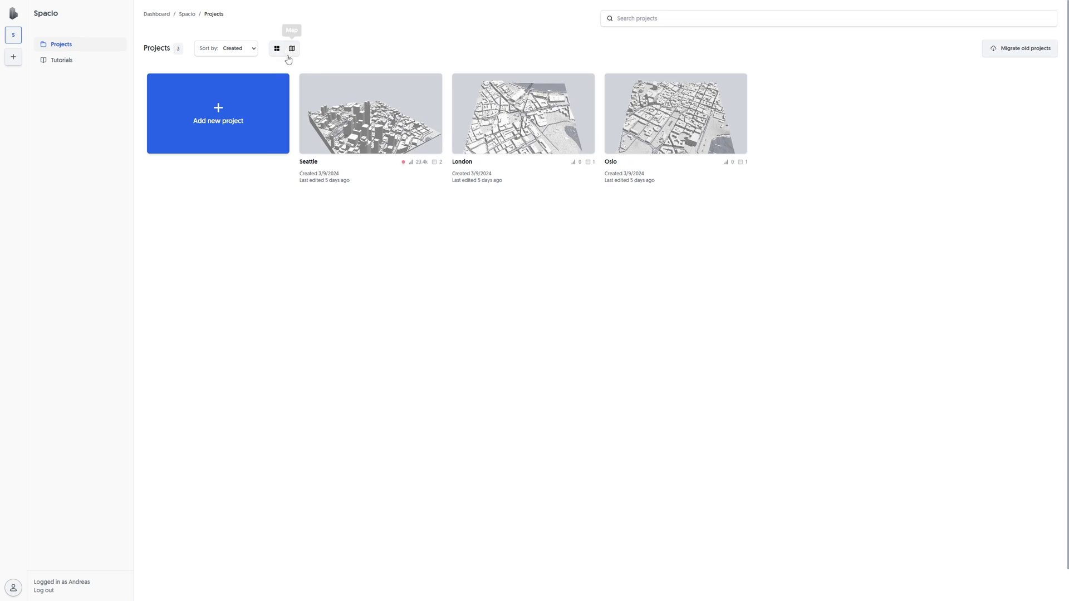
- Compare Seattle's Short buildings and Tall buildings sketches, leaving Tall buildings as the reference
mouse_move(368, 113)
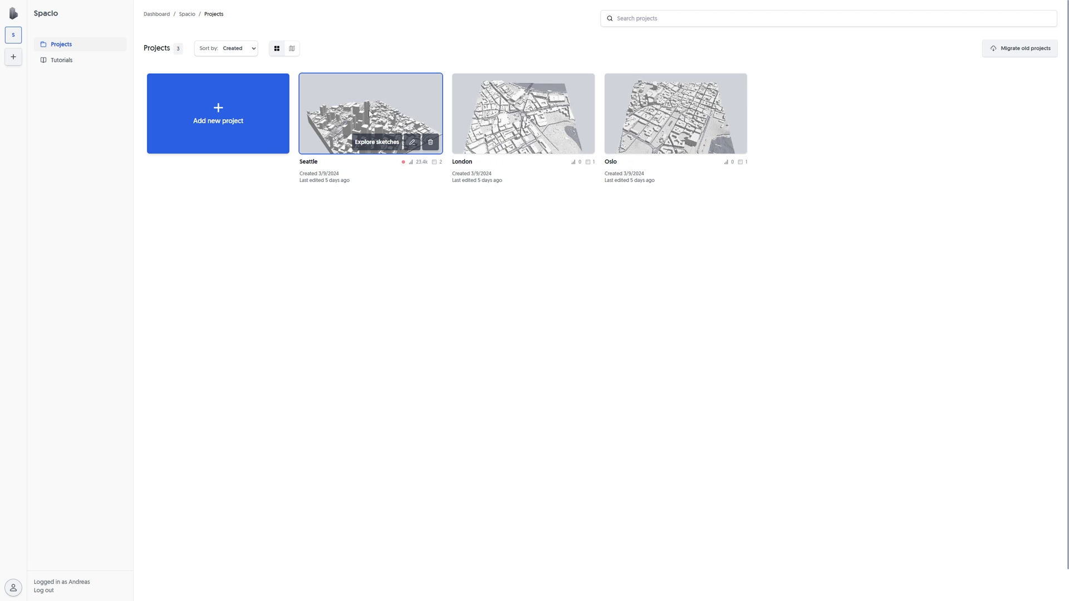
click(376, 142)
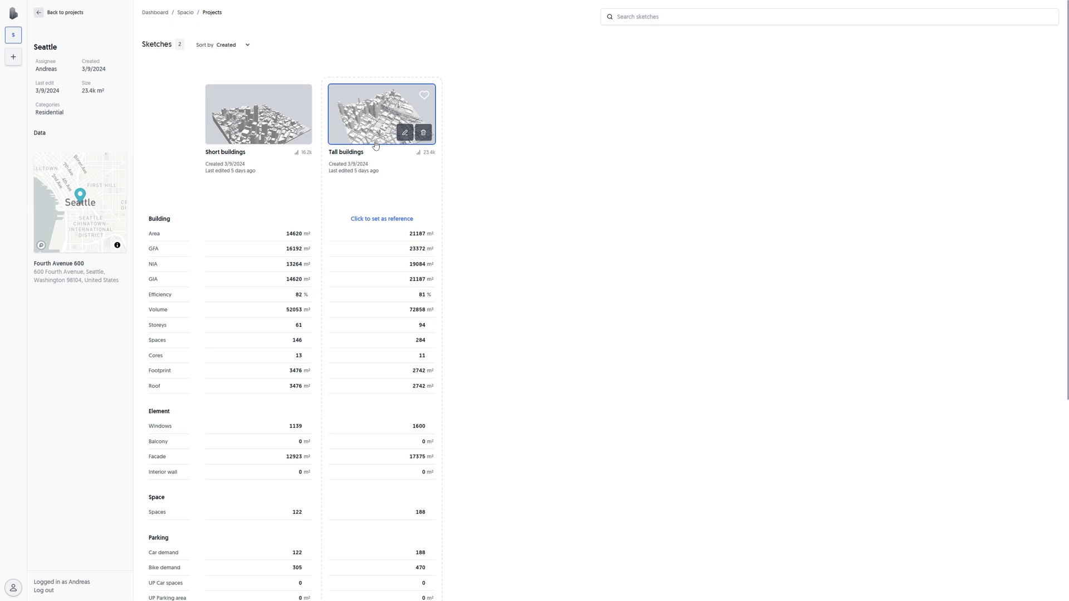
click(271, 219)
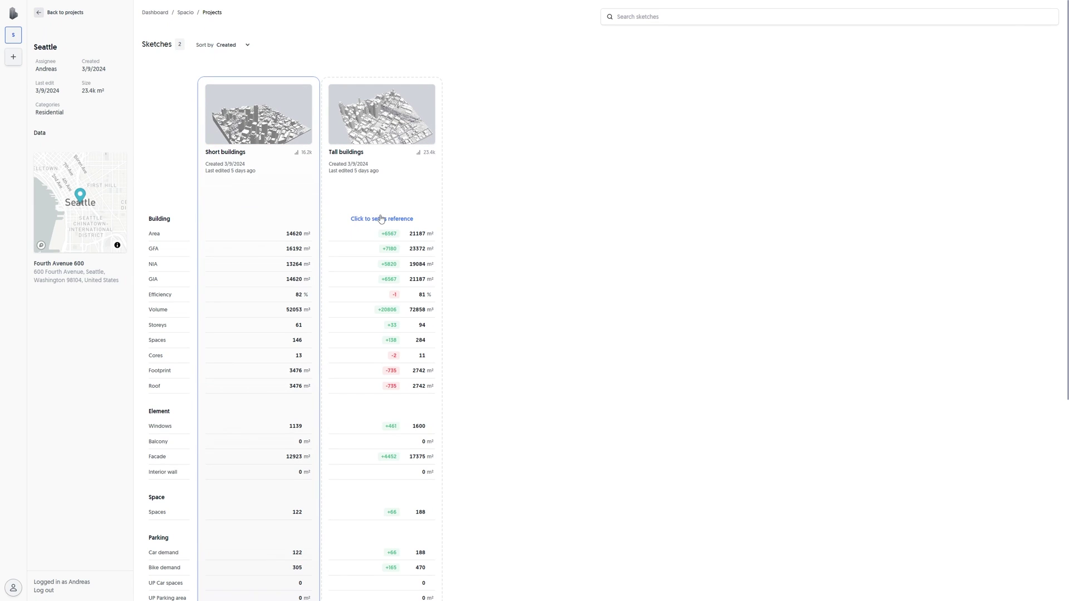
click(382, 218)
scroll(381, 218, down, 5)
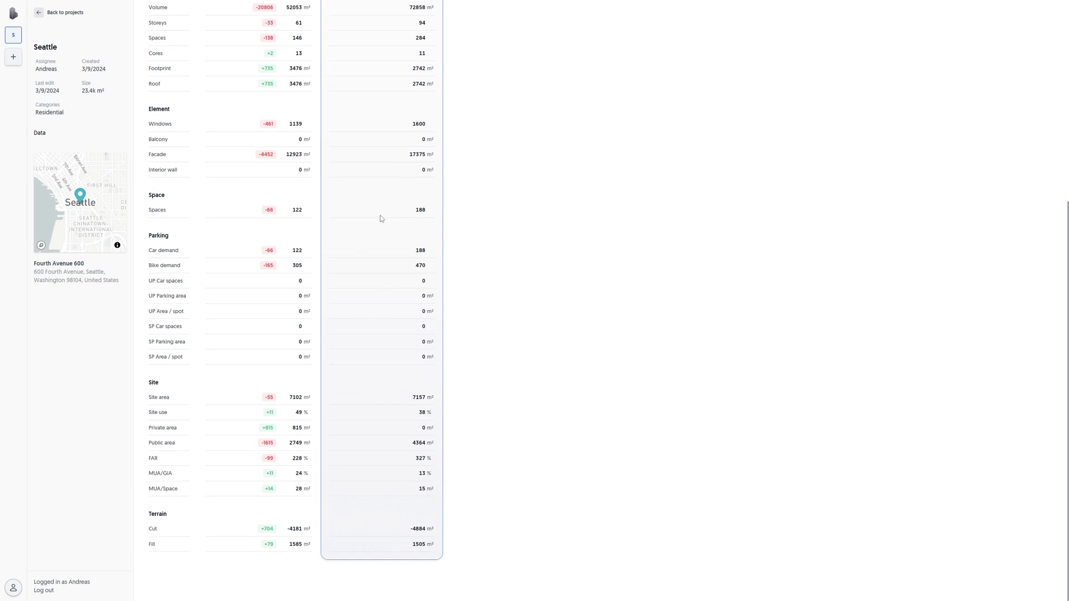
scroll(379, 217, up, 5)
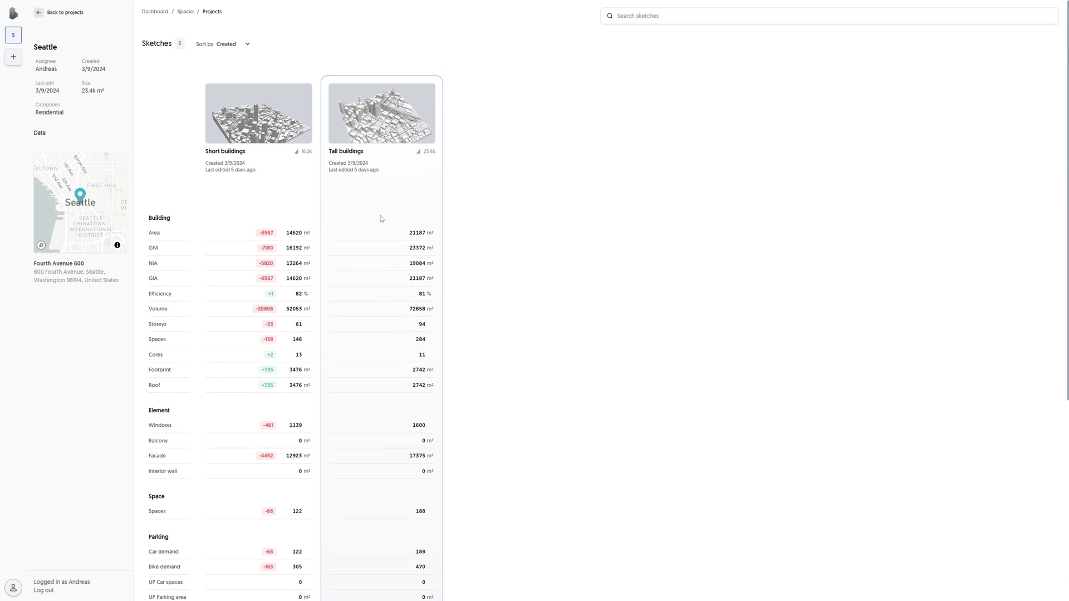
click(61, 13)
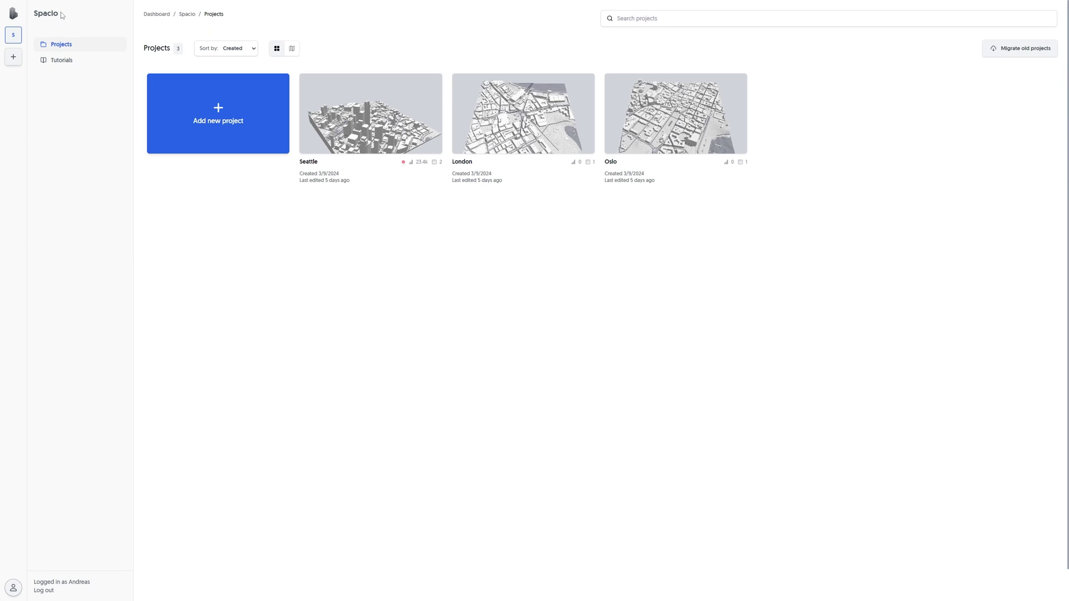
- Add a new project, rename it from Untitled to 'Opera house', and open it
click(227, 121)
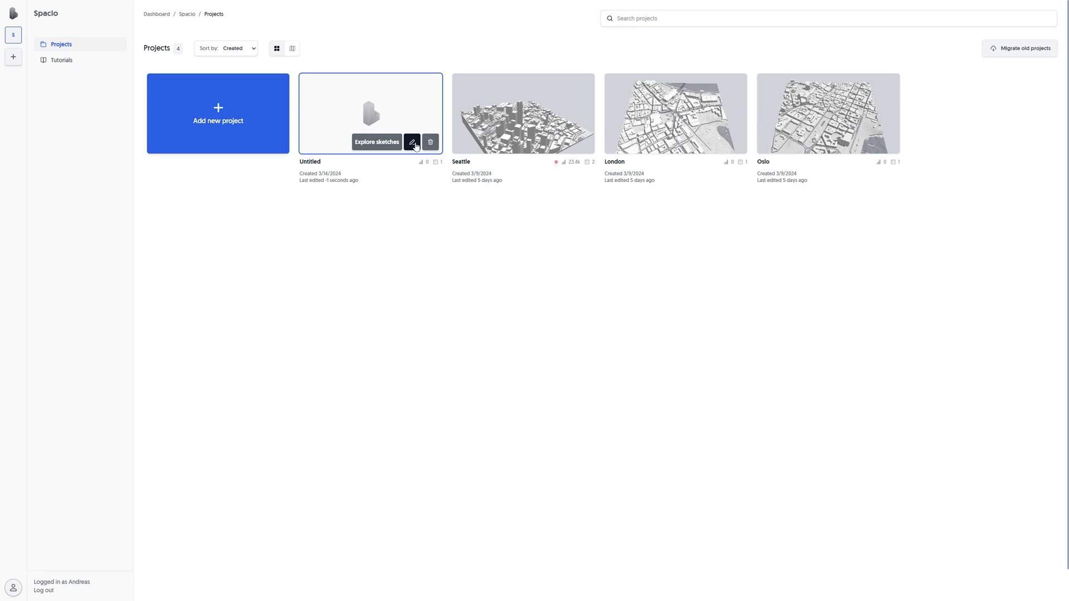
click(412, 143)
key(ctrl+a)
text(Opera)
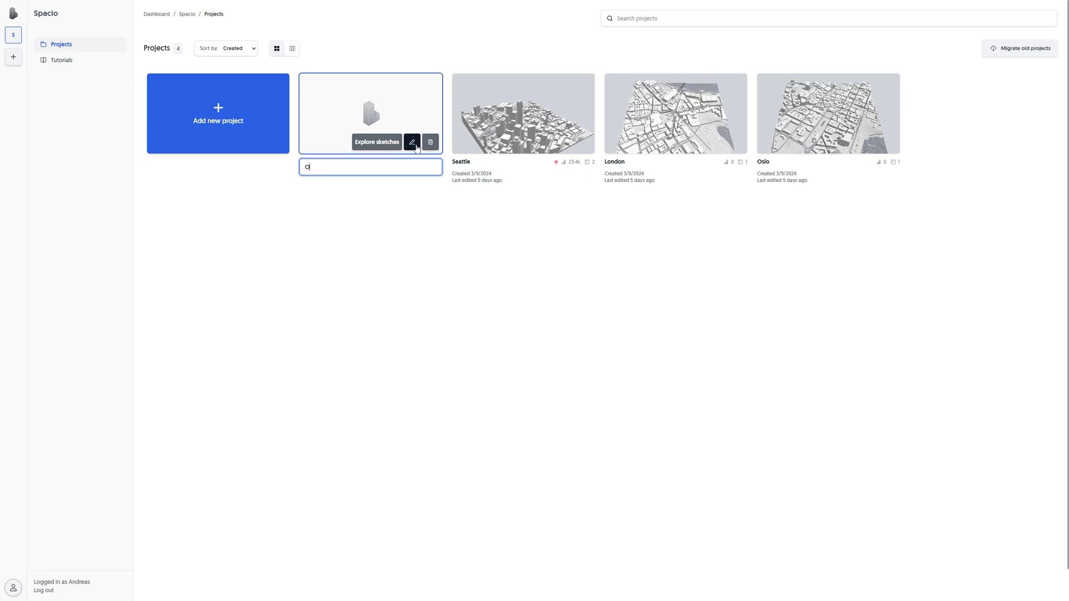
text( house)
key(Return)
click(371, 115)
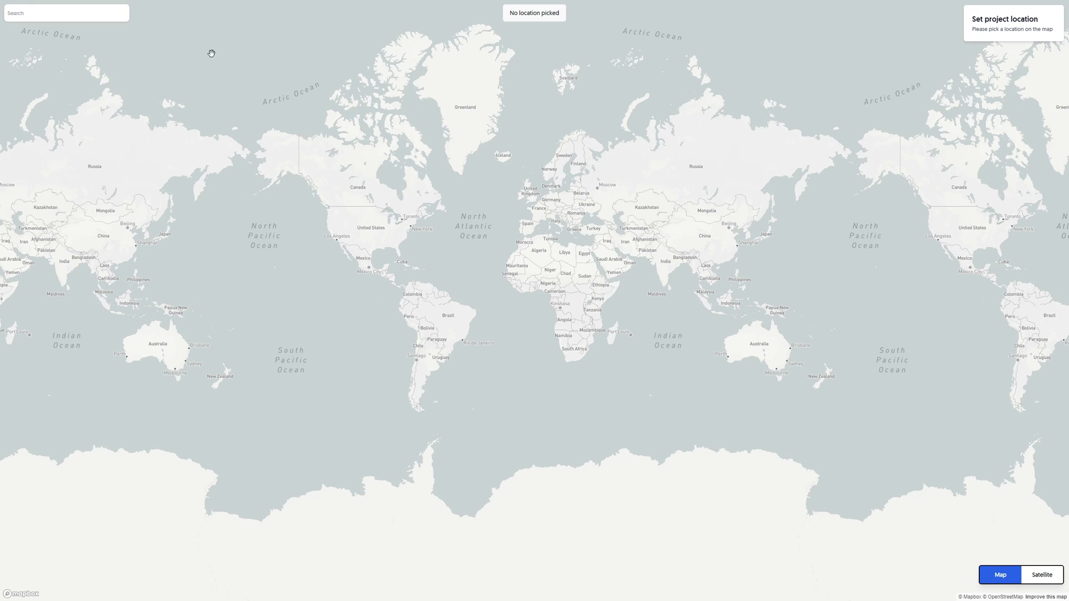
- Search 'operahuset' and place the project at Operahuset in Oslo
click(102, 20)
text(ope)
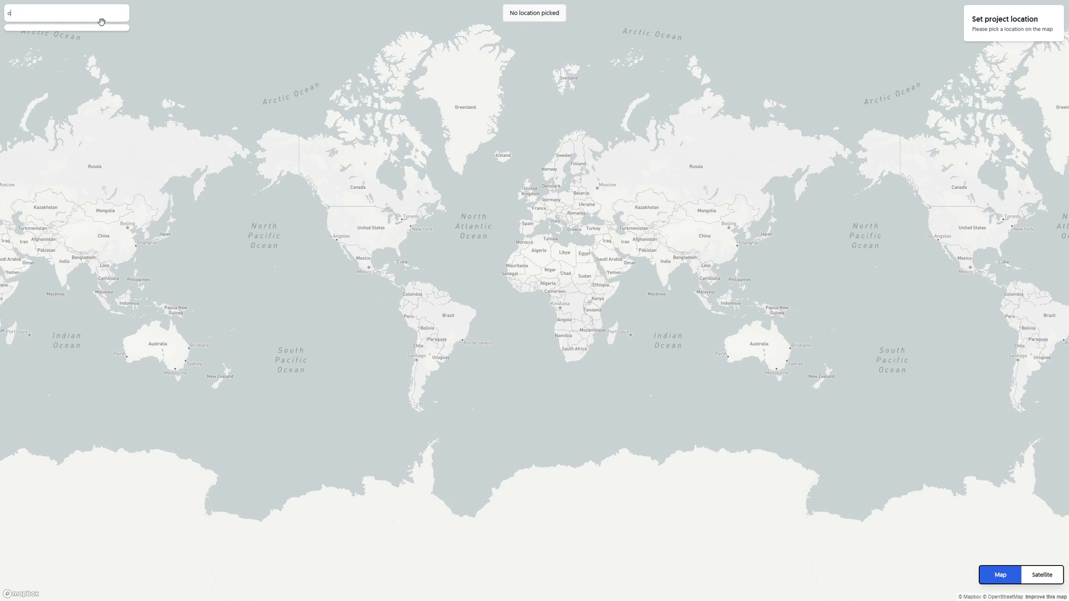
text(rahuset)
click(91, 42)
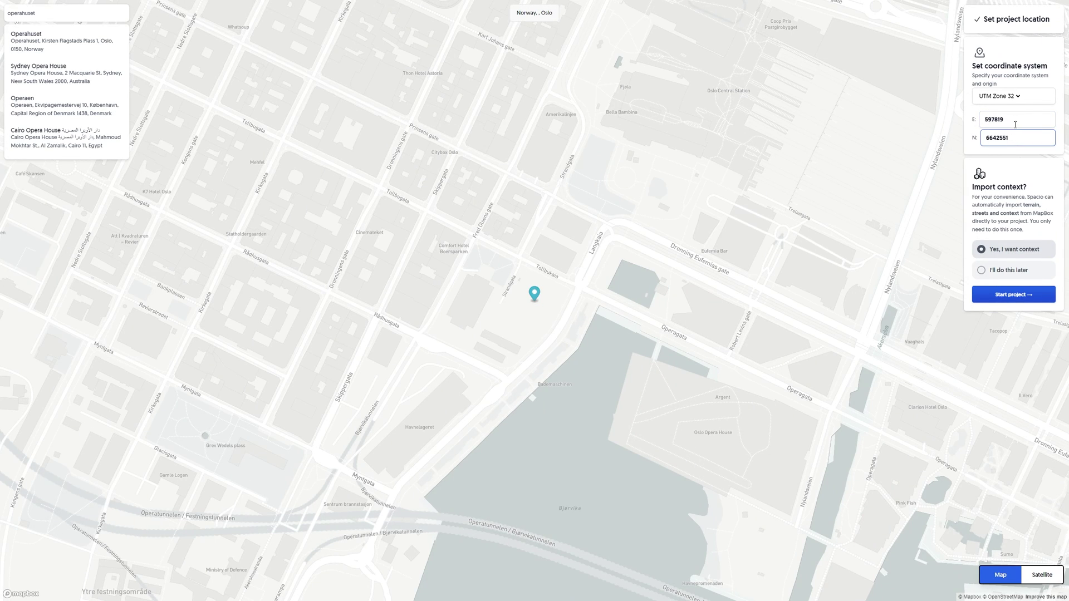
- Keep UTM Zone 32, opt to import the city context, and start the project
click(1019, 98)
click(1020, 101)
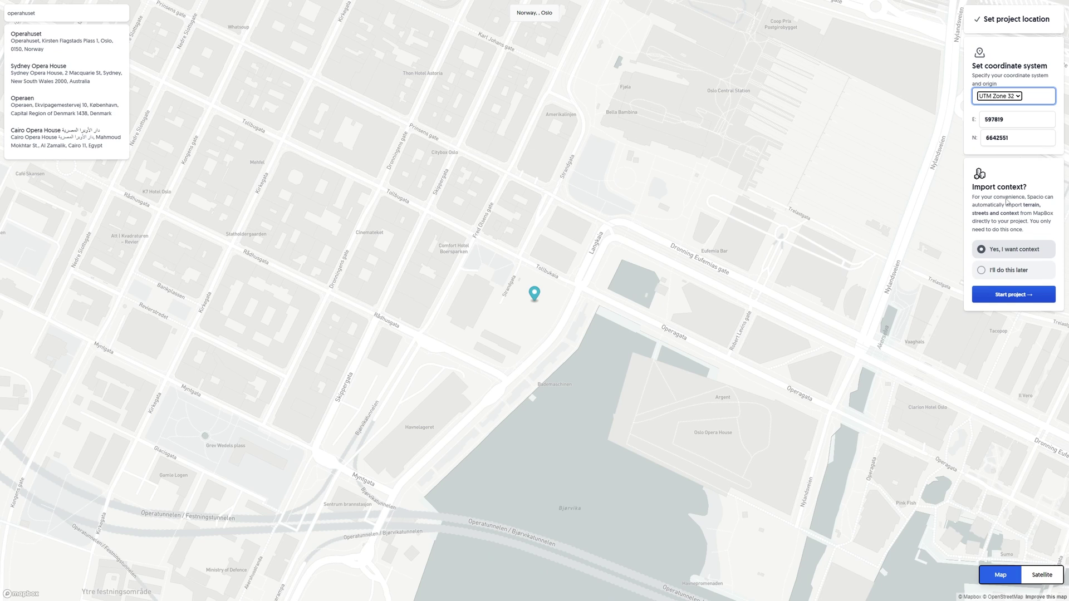
click(1007, 270)
click(1009, 251)
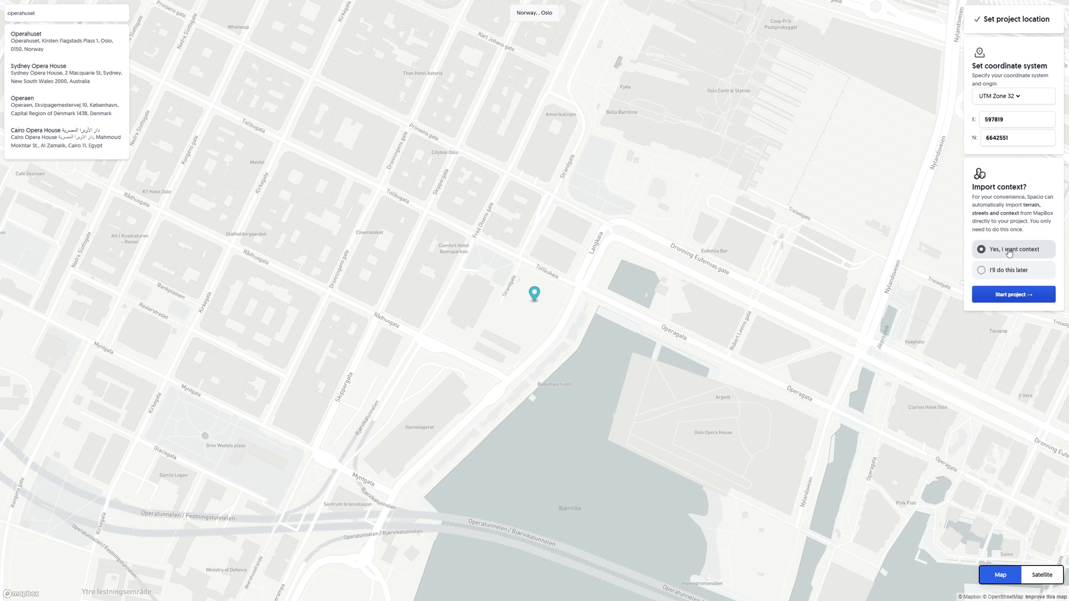
click(1015, 296)
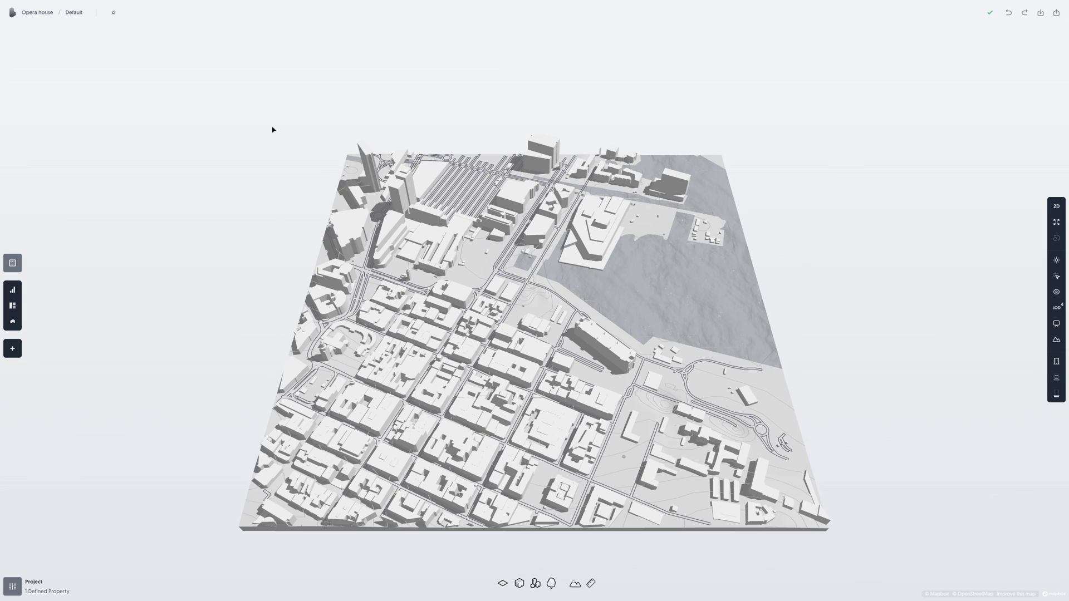
click(12, 12)
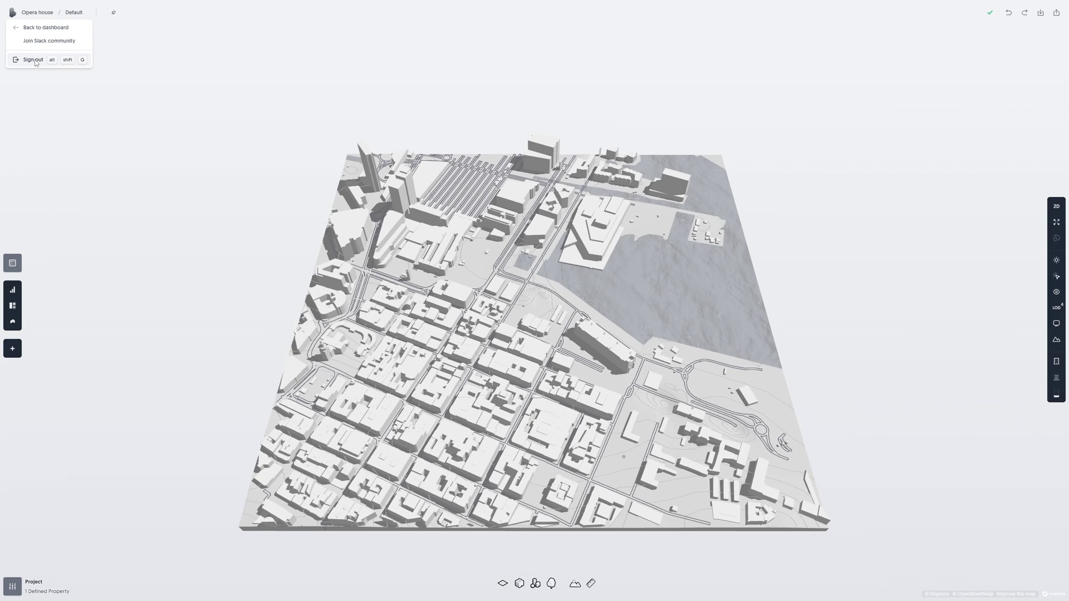
click(13, 12)
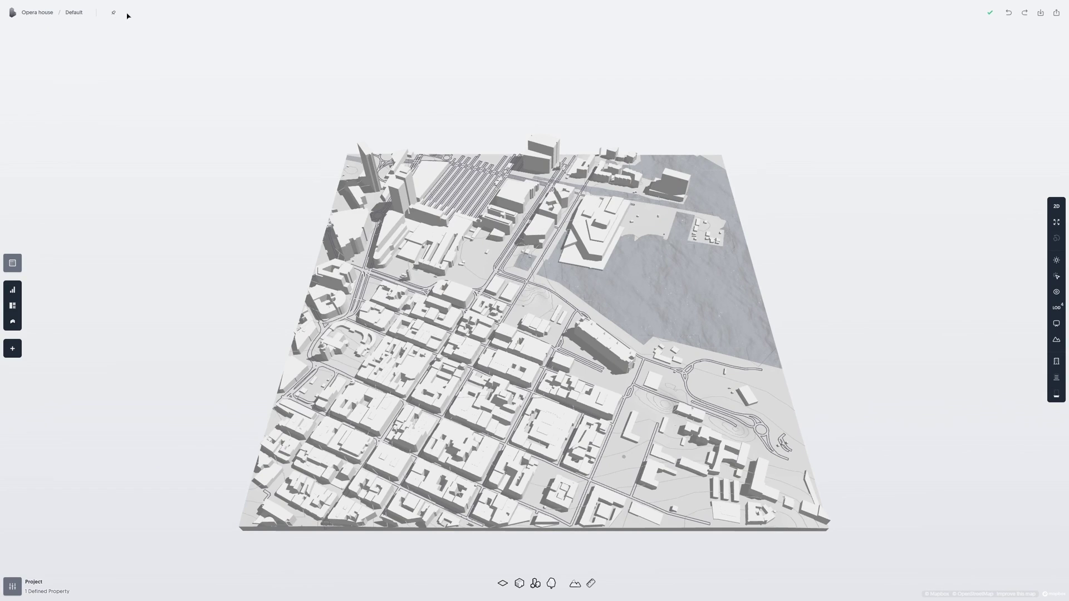
mouse_move(114, 13)
mouse_move(992, 11)
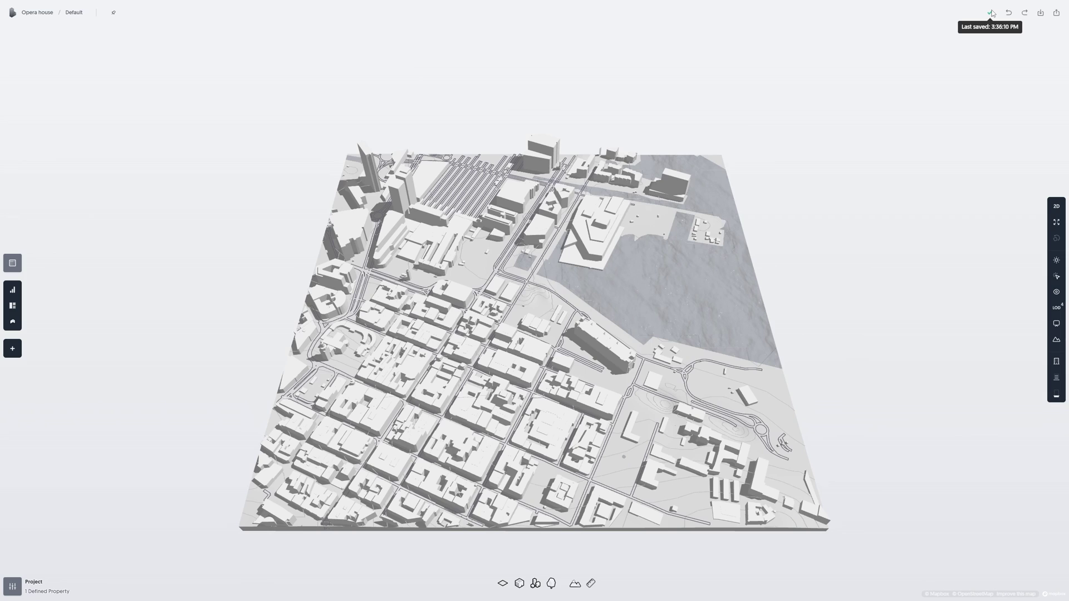
click(1041, 13)
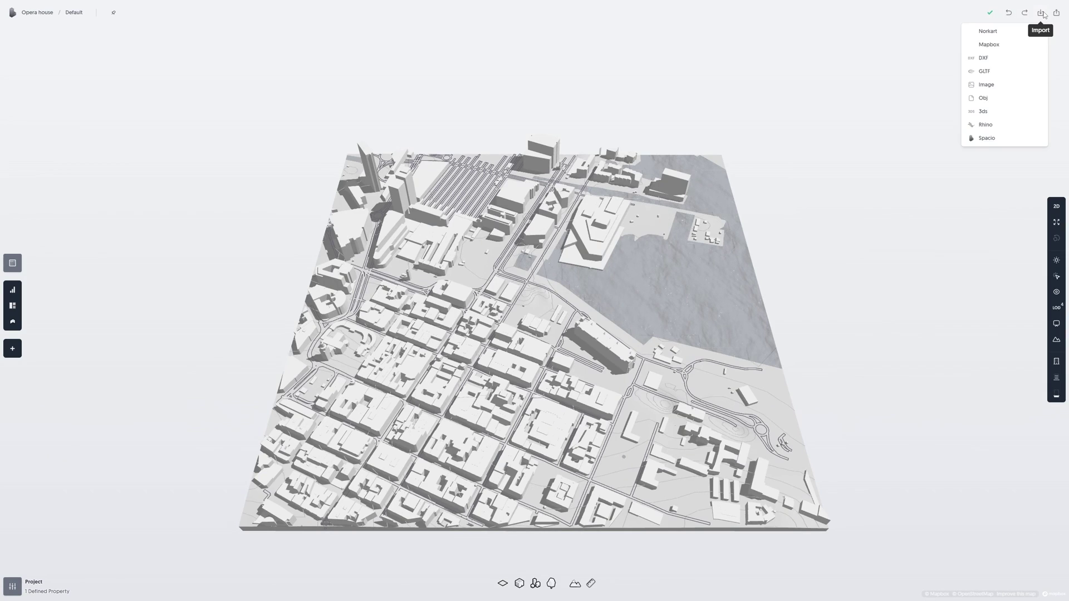
click(1056, 13)
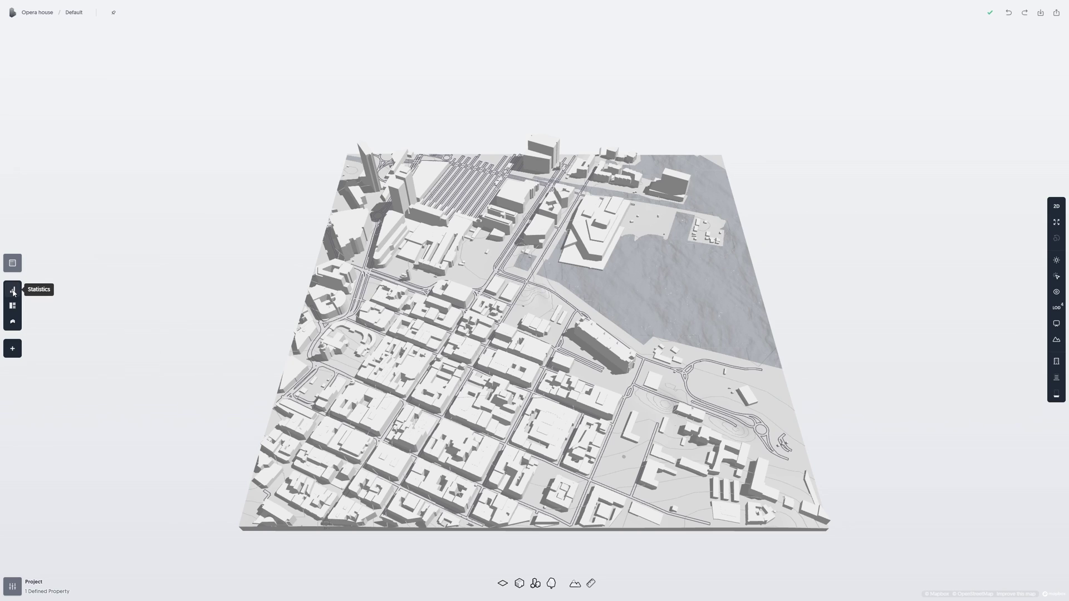
mouse_move(14, 310)
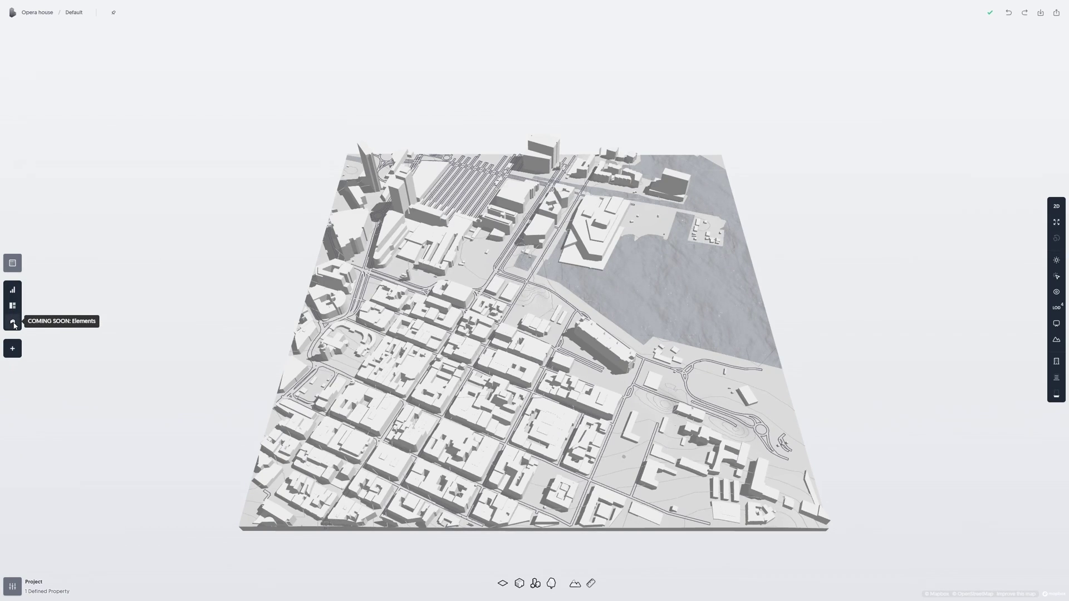
mouse_move(16, 357)
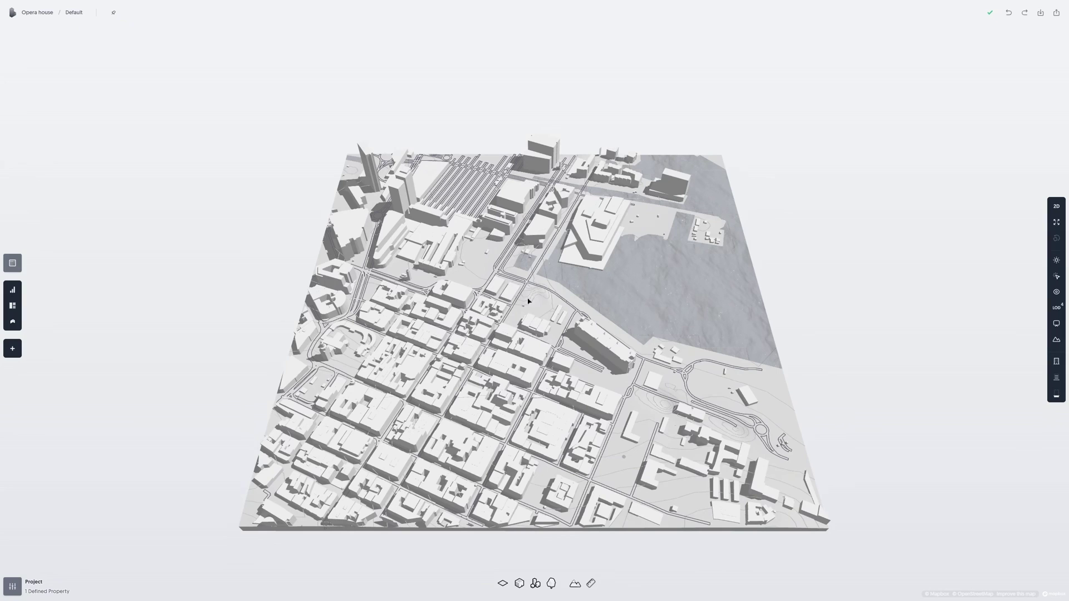
- Try the top-down 2D view, return to 3D, fit the model, and briefly spin the turntable
click(1060, 212)
scroll(520, 342, down, 5)
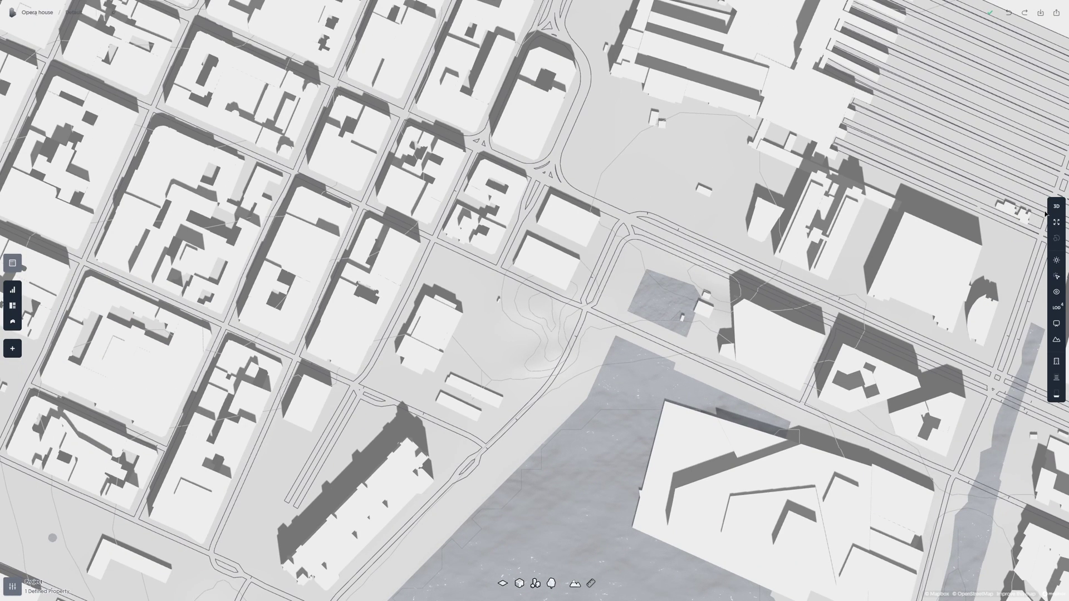
click(1054, 206)
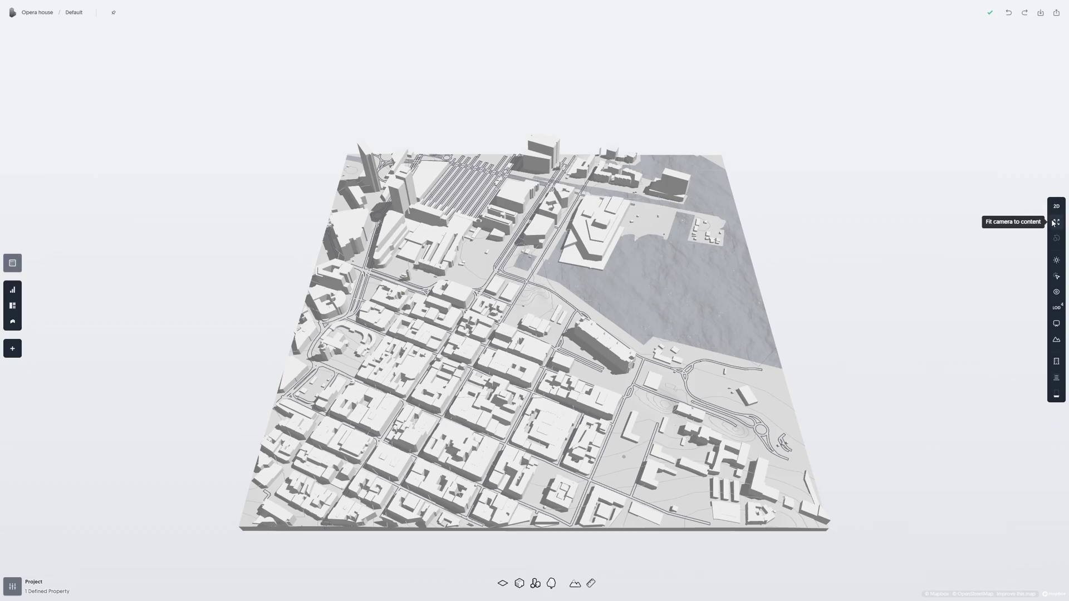
click(1056, 223)
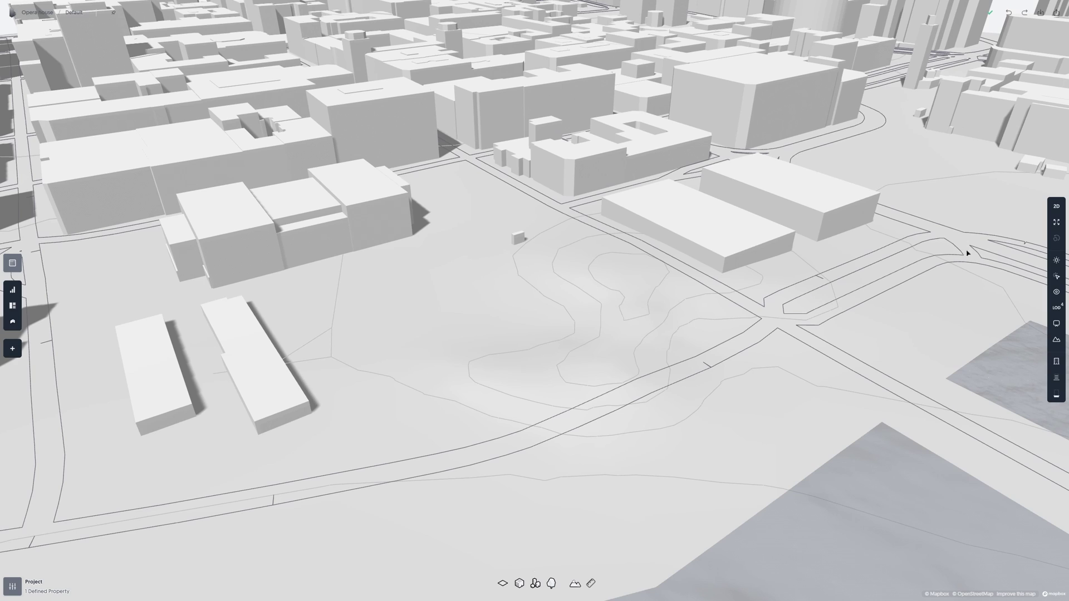
click(1056, 239)
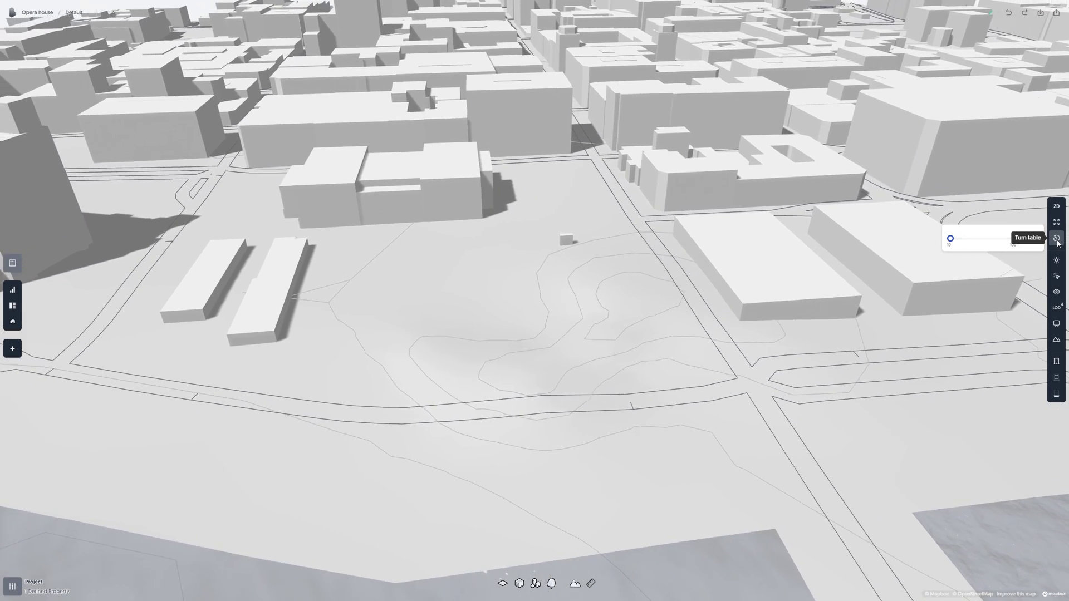
click(1057, 240)
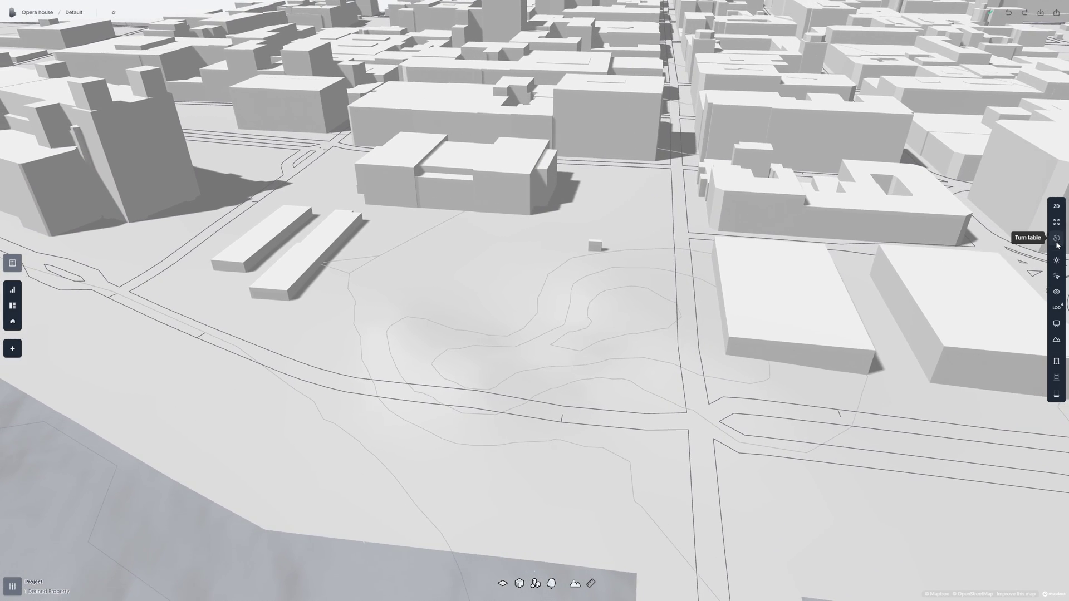
- Set the sun shadow date to Sep 22 and bring up the layer visibility toggles
click(1056, 260)
mouse_move(988, 253)
mouse_down()
mouse_move(1018, 254)
mouse_move(991, 254)
mouse_move(981, 267)
mouse_move(994, 271)
mouse_up()
click(1055, 260)
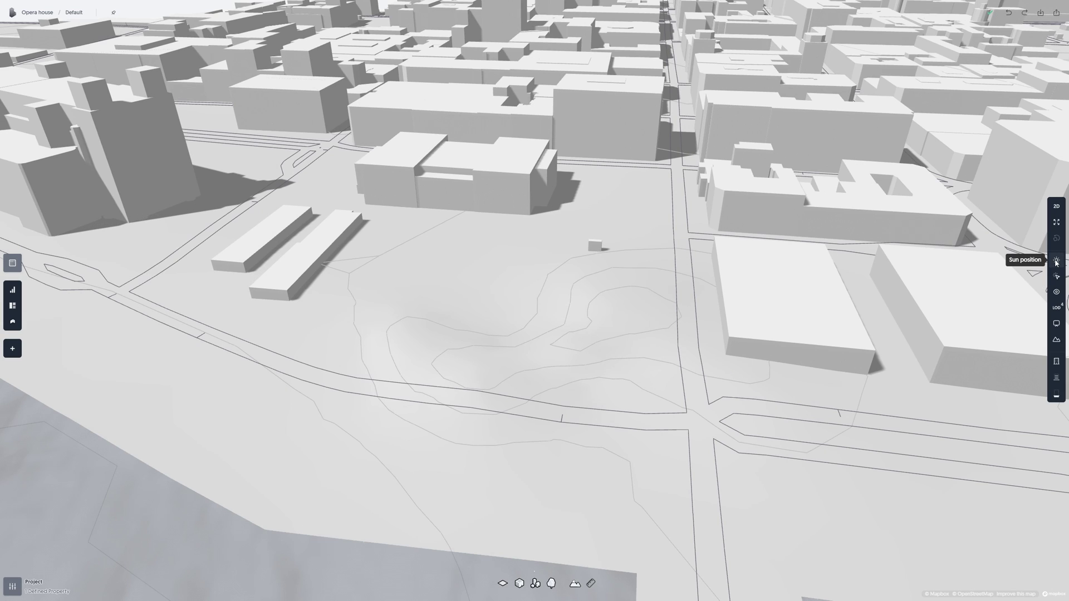
click(1056, 292)
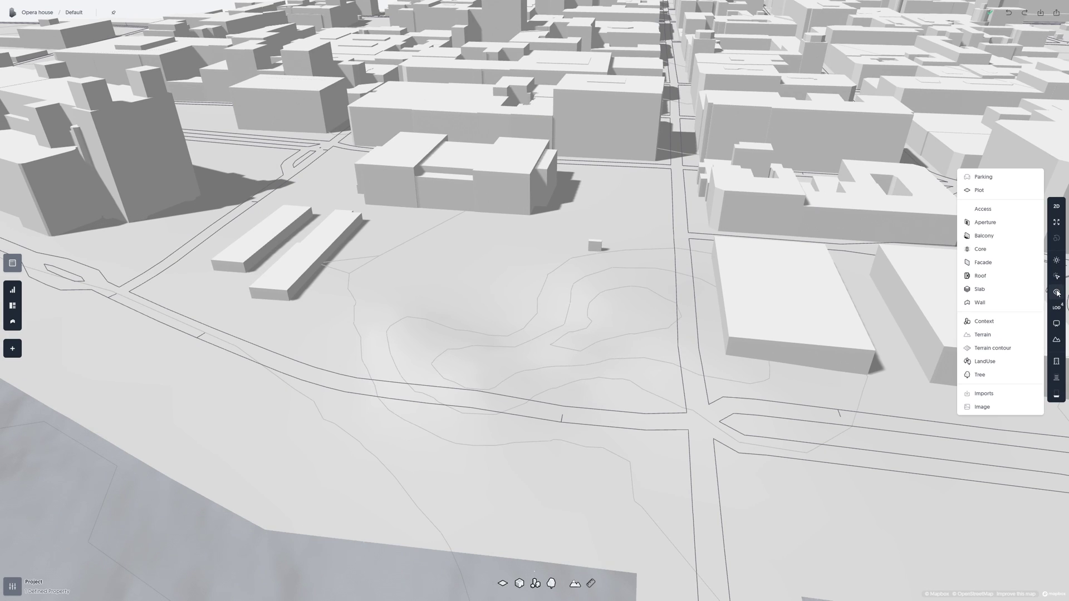
- Toggle the Context buildings off and on, then preview Slope, Satellite and Map terrain looks
click(994, 322)
click(995, 323)
mouse_move(1057, 310)
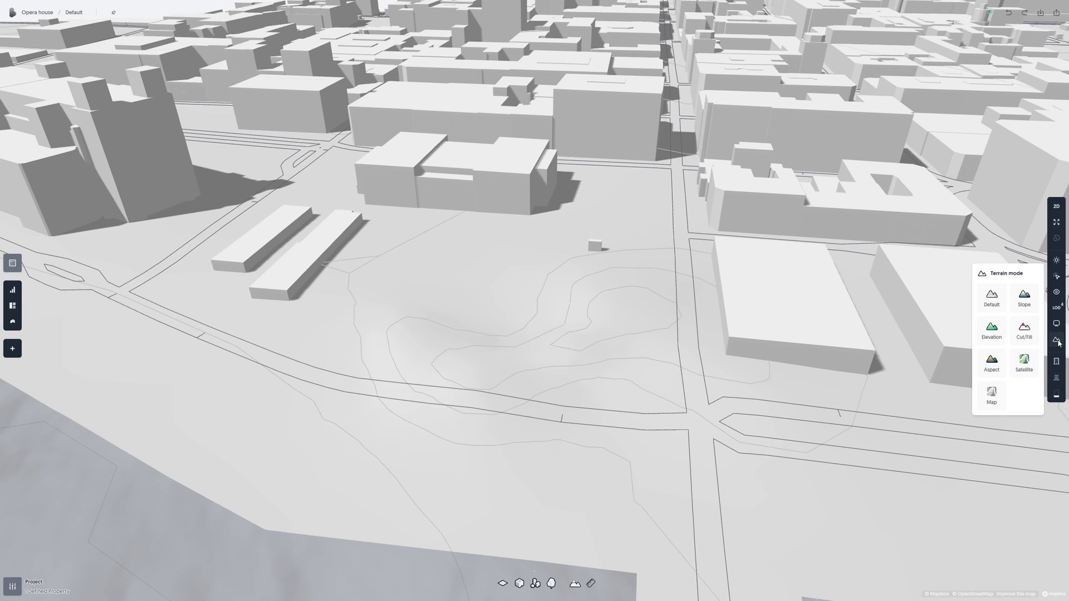
click(1029, 300)
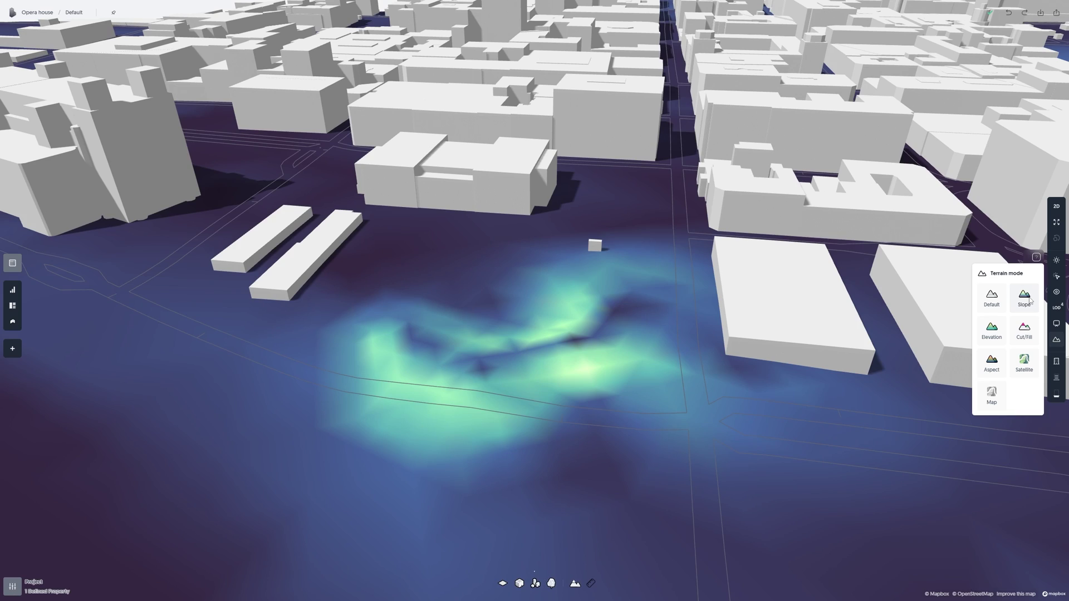
click(1022, 361)
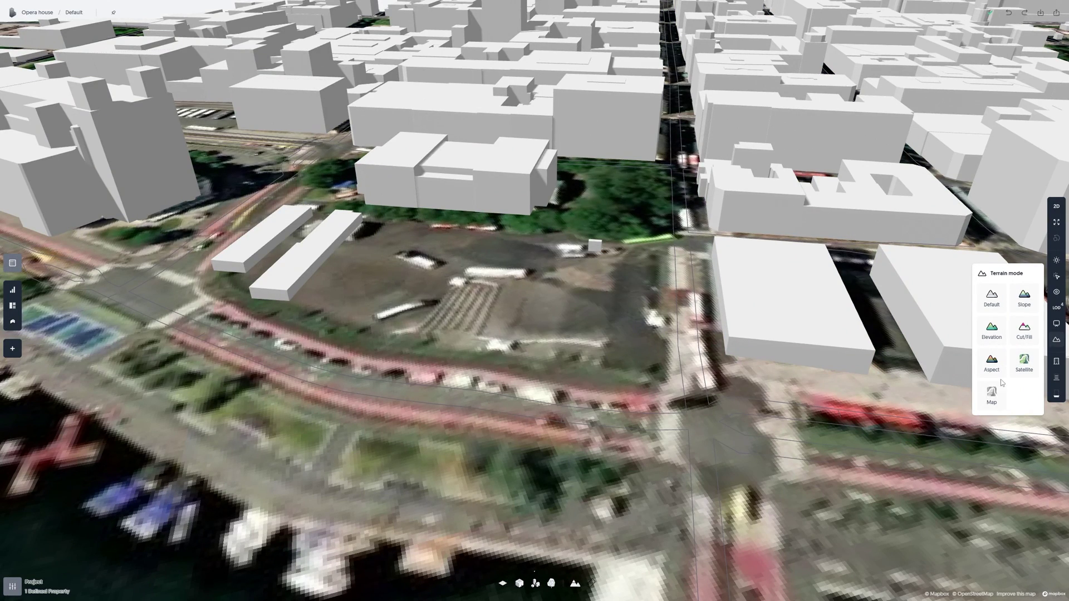
click(992, 393)
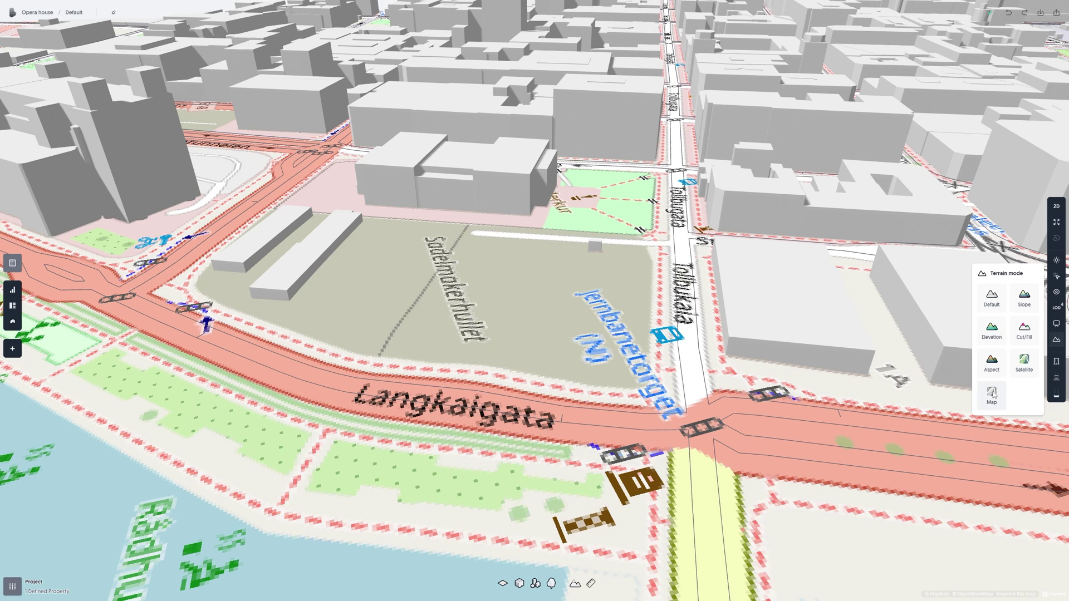
- Return the terrain to Default and show the properties panel for Project
click(992, 393)
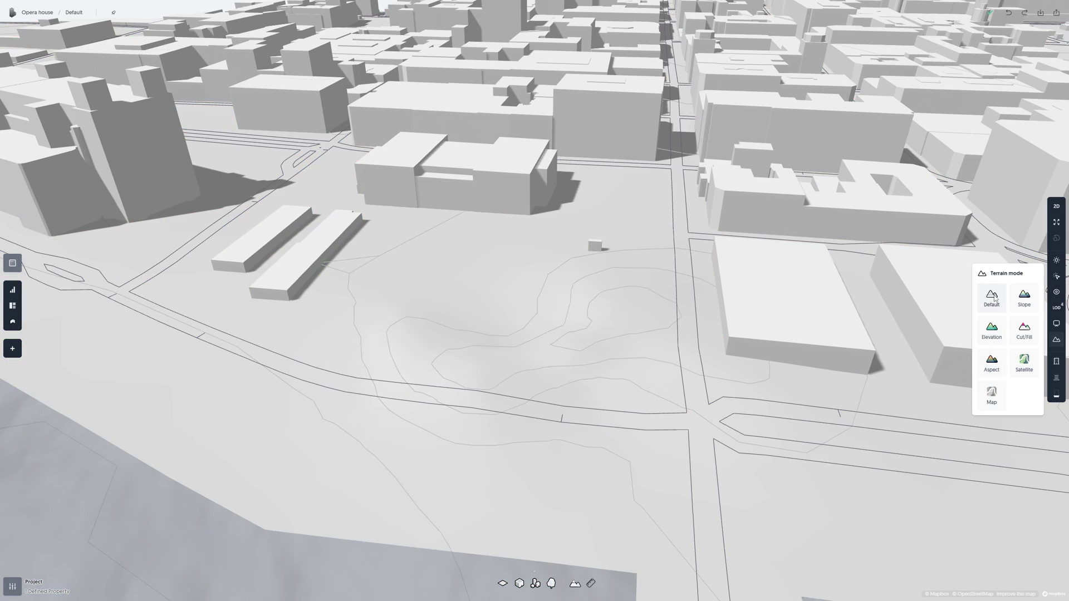
click(1058, 362)
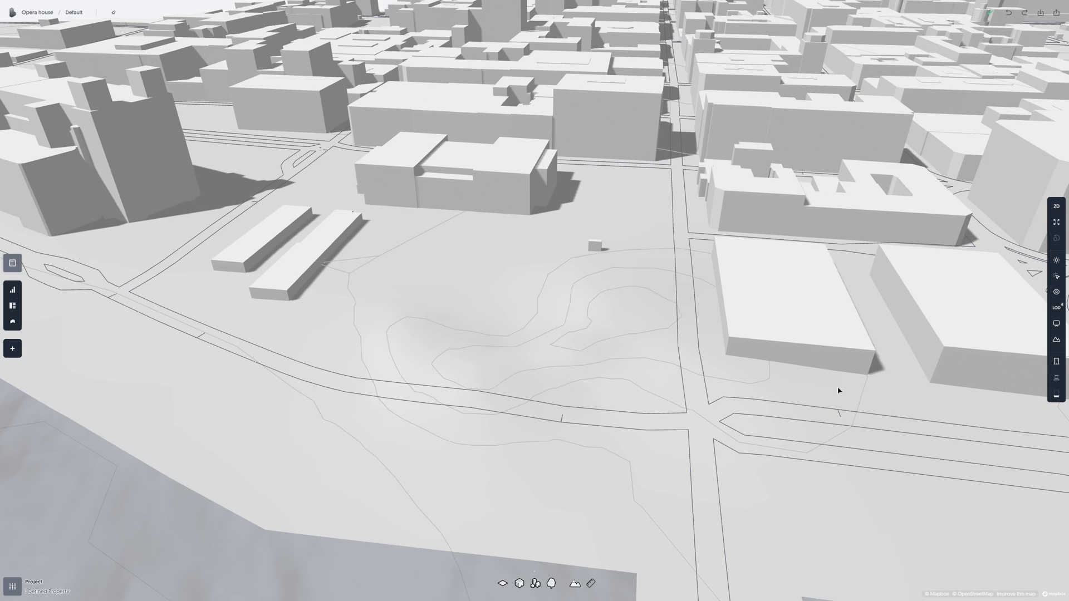
click(13, 588)
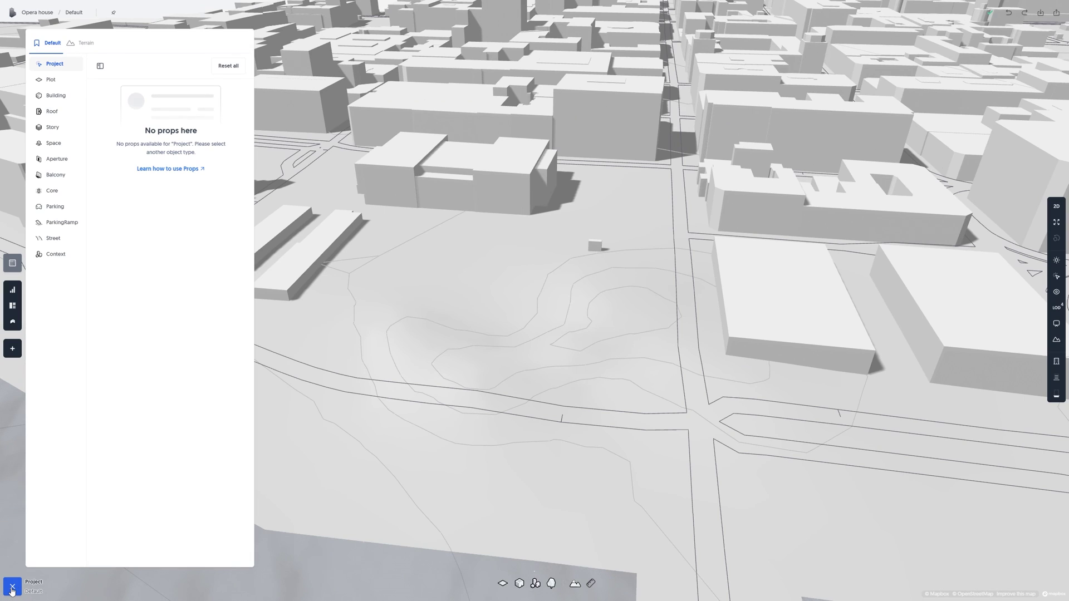
- Close the Props panel, orbit around the open lot, and switch to the top-down 2D view
click(12, 590)
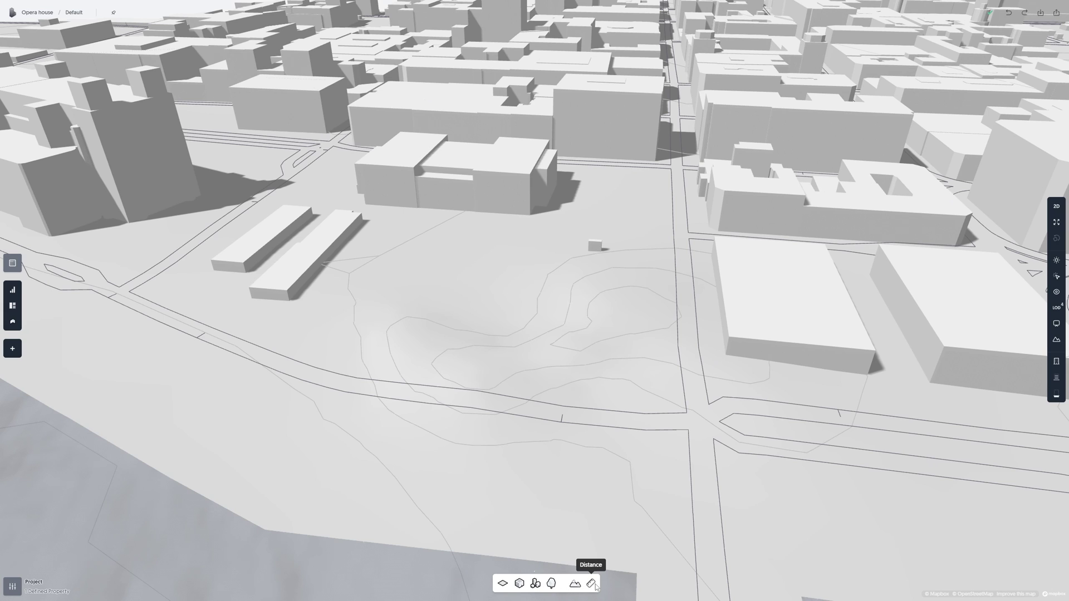
right_drag(640, 445, 751, 392)
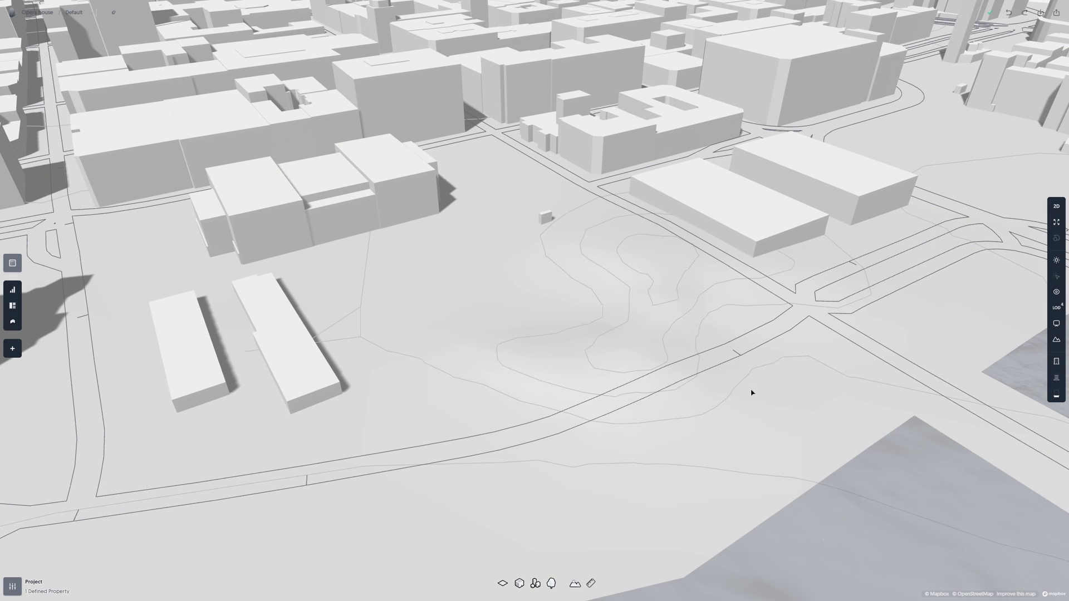
click(1054, 207)
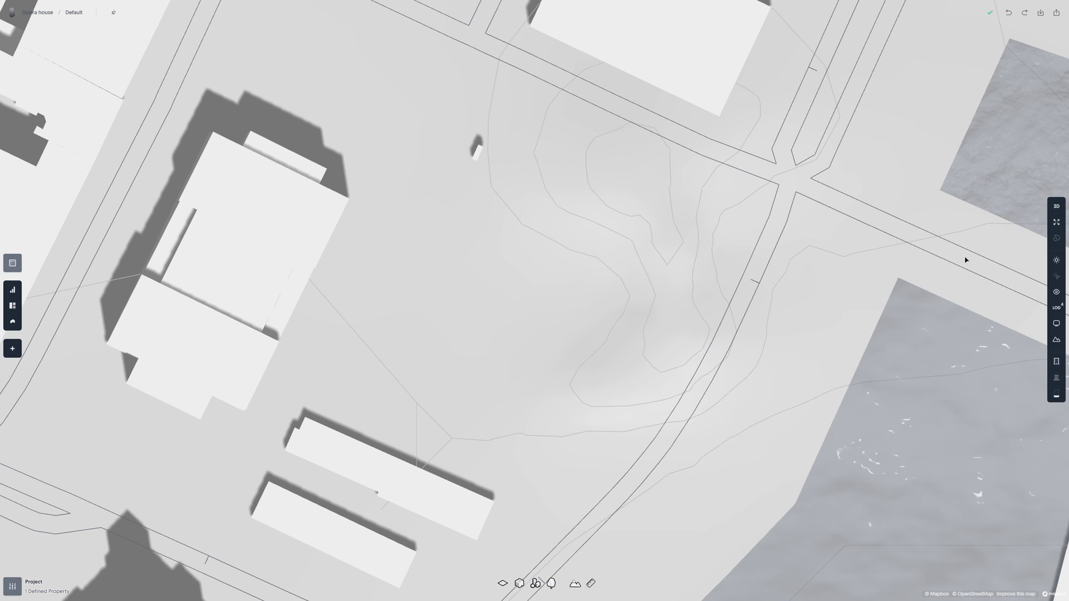
- Switch the terrain to the street Map look and choose Free-form plot drawing
mouse_move(1045, 340)
click(997, 395)
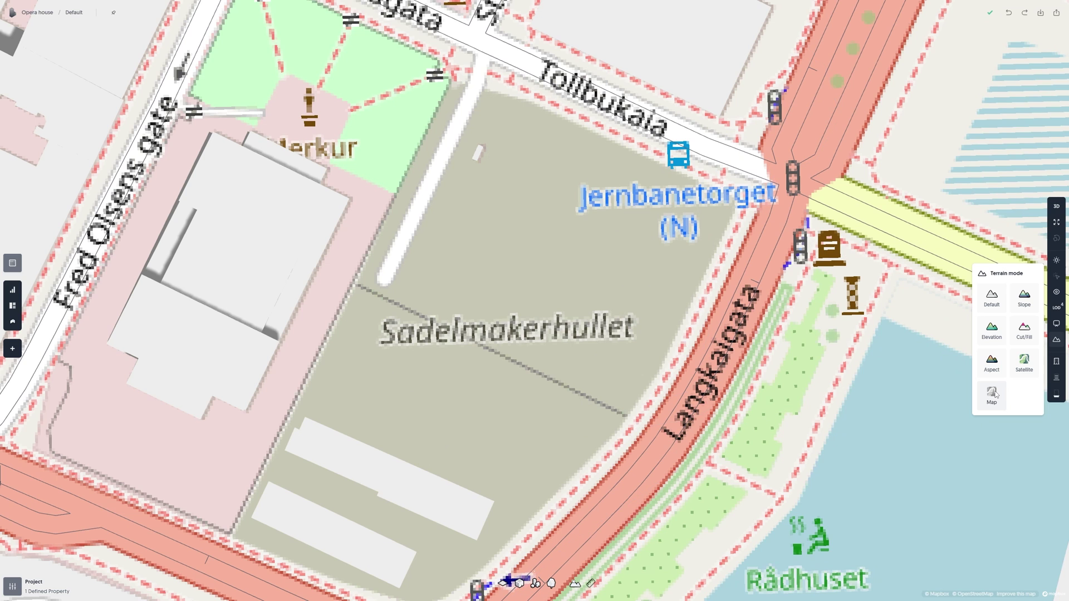
click(504, 583)
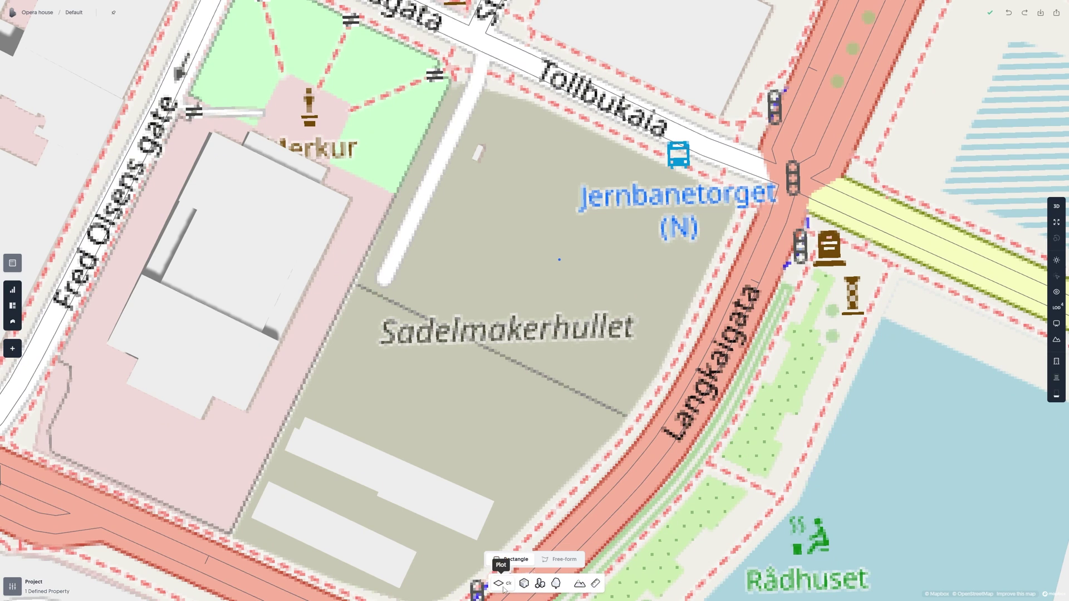
click(559, 560)
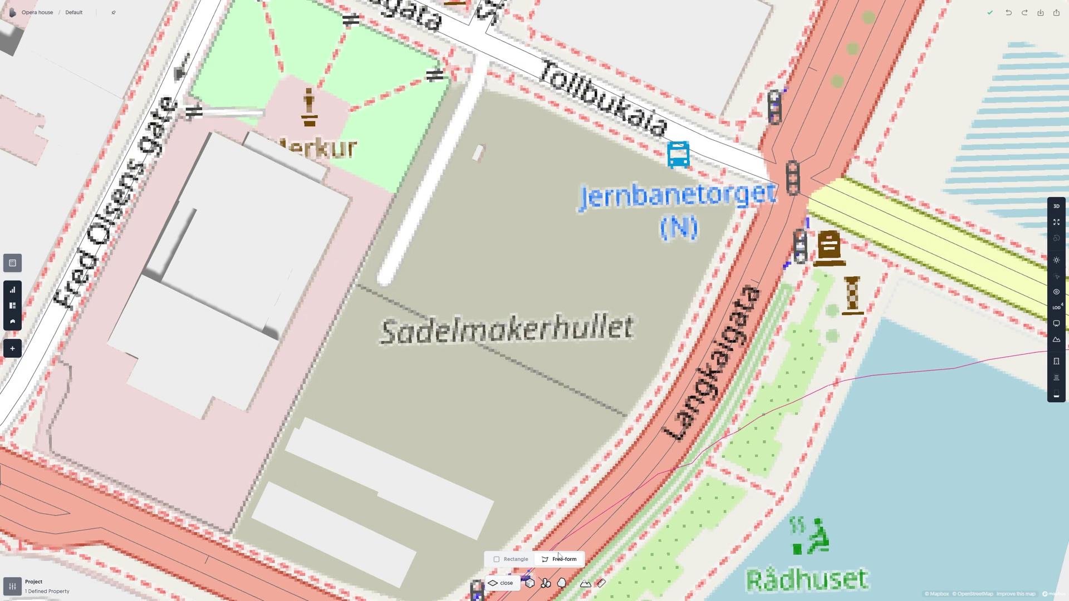
- Trace the Sadelmakerhullet lot's six corners, close the outline, and return to the 3D view
click(461, 79)
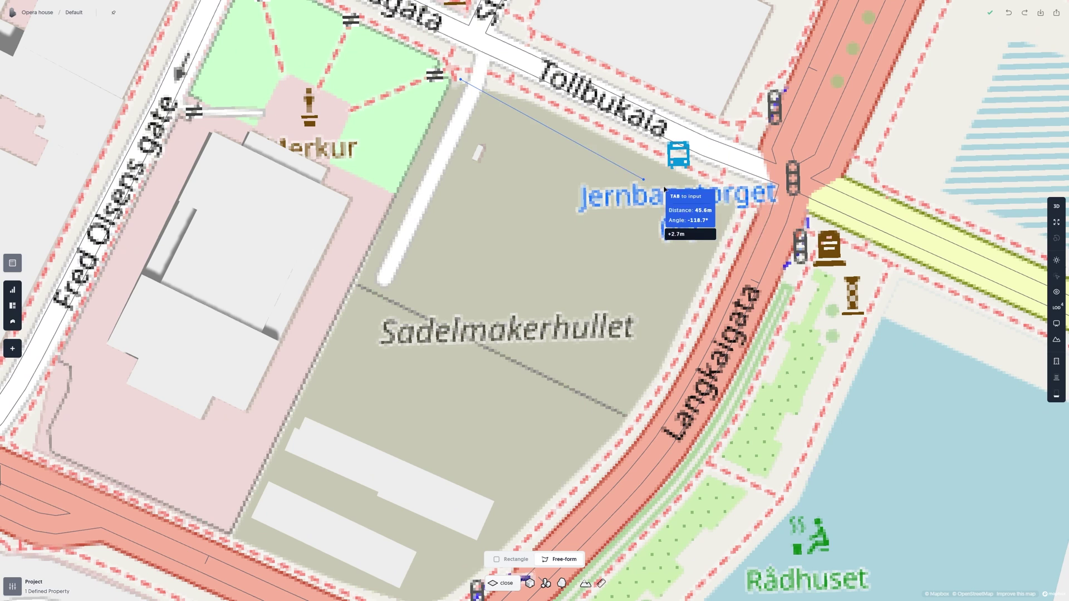
click(739, 206)
click(664, 371)
click(632, 413)
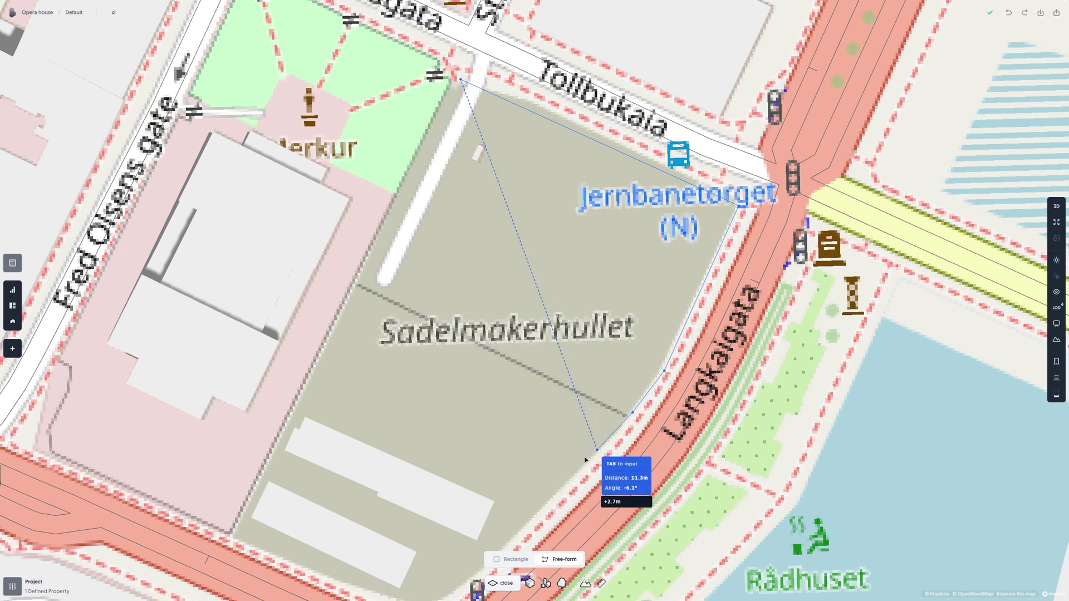
click(538, 514)
click(301, 403)
click(460, 80)
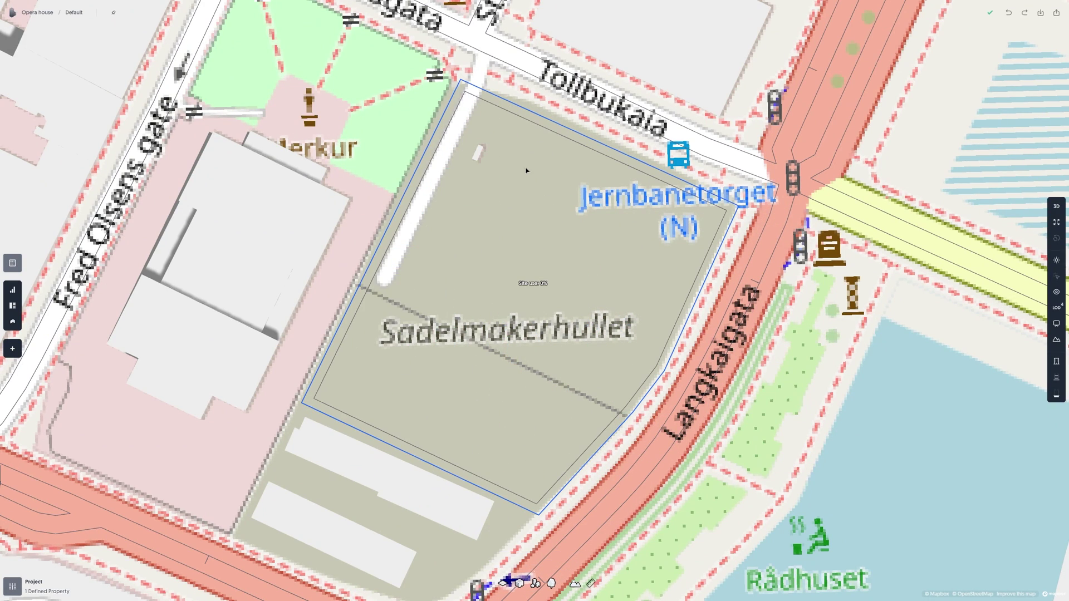
click(1056, 206)
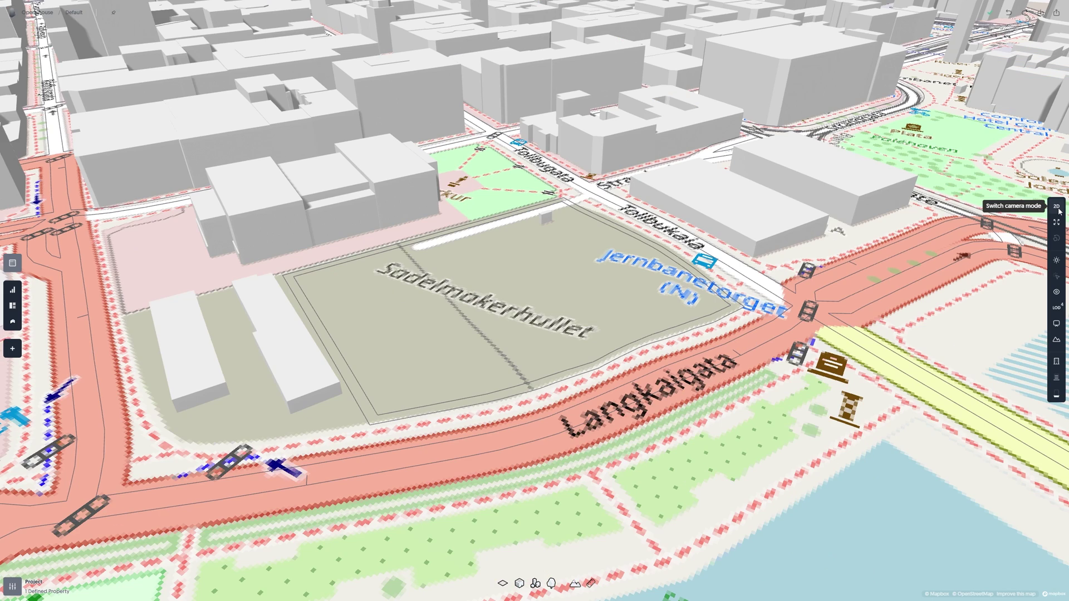
click(1056, 323)
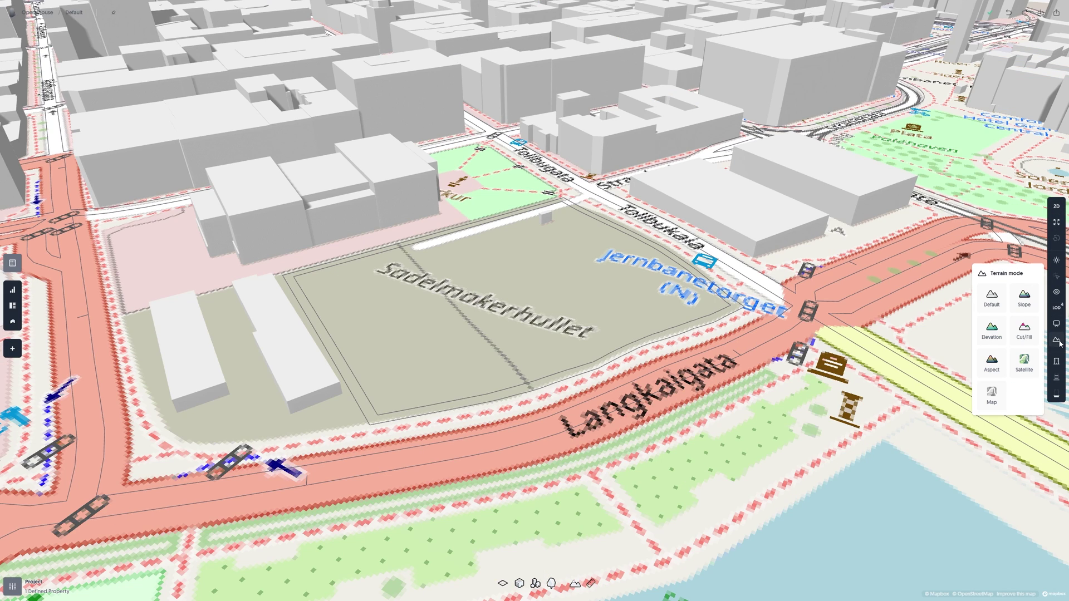
- Set the terrain back to Default, then select and deselect the new plot
click(990, 294)
click(673, 333)
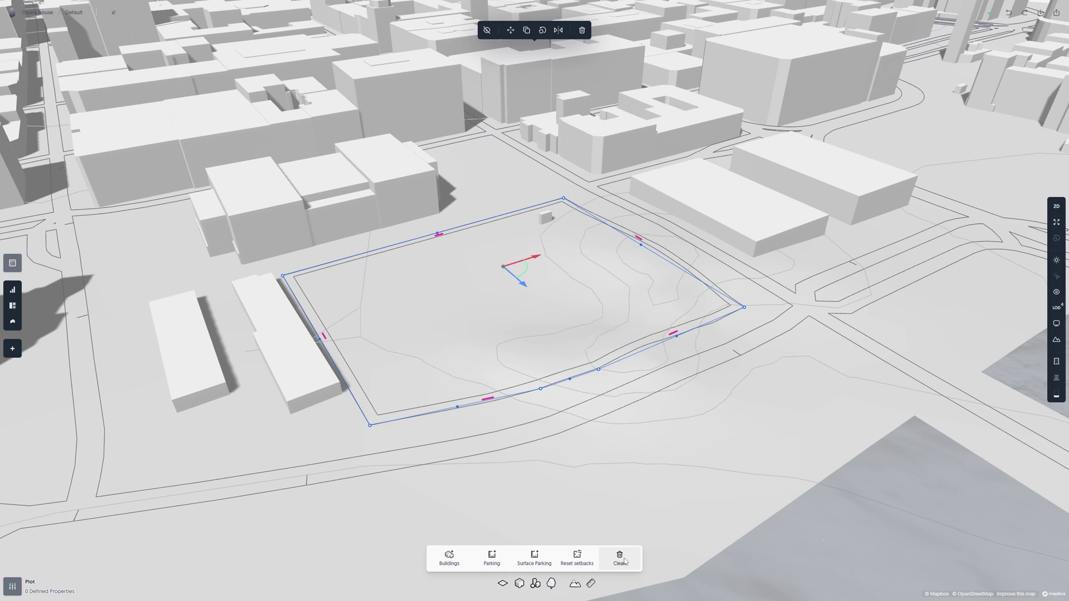
click(600, 441)
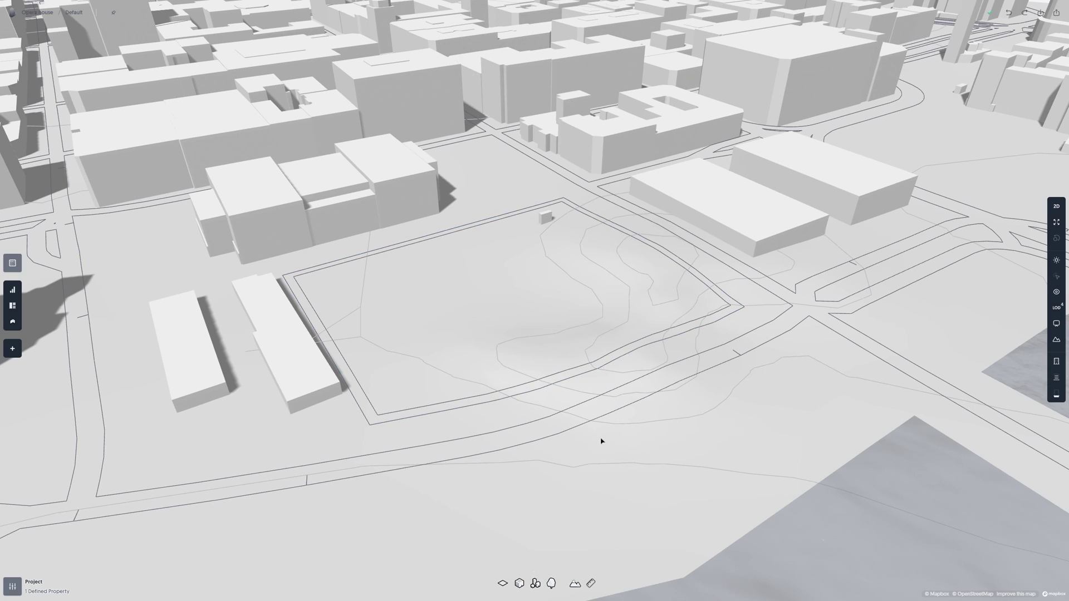
- Draw a rectangular building footprint inside the plot and make it 5 storeys (16 m) tall
click(519, 583)
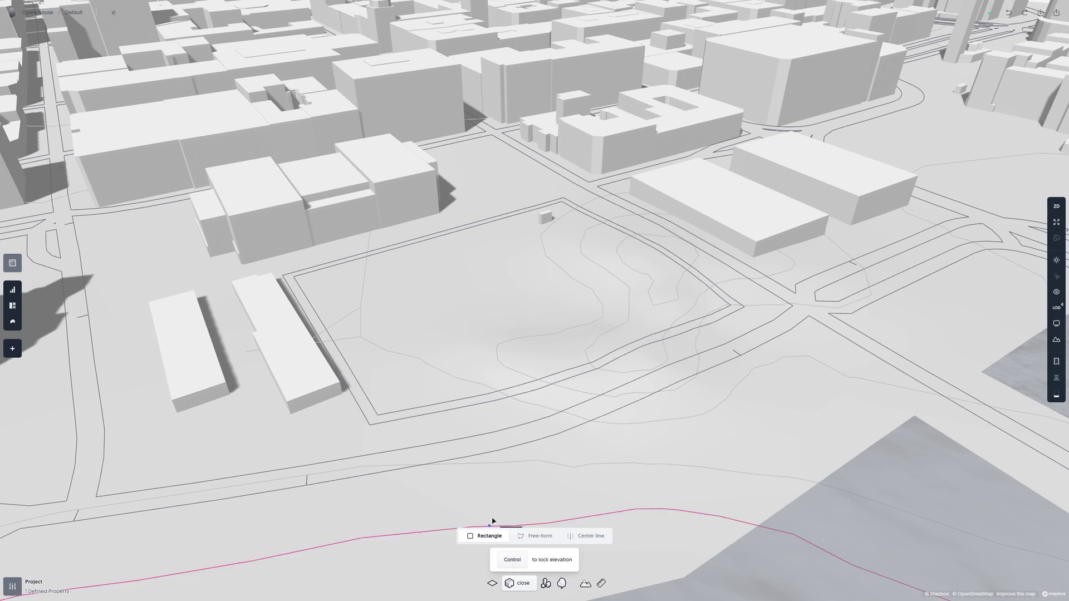
click(525, 250)
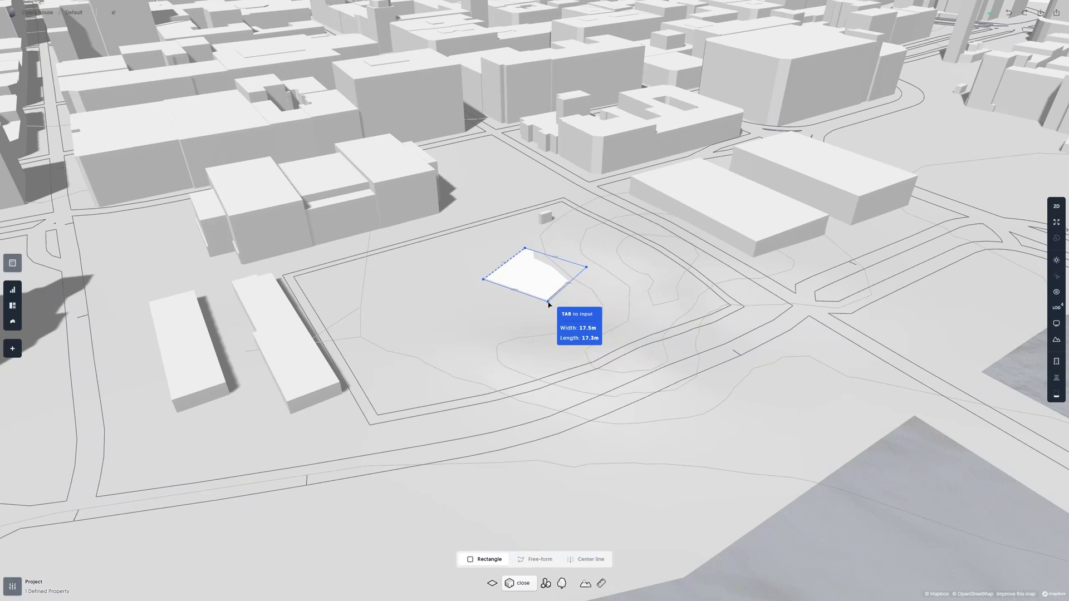
click(548, 303)
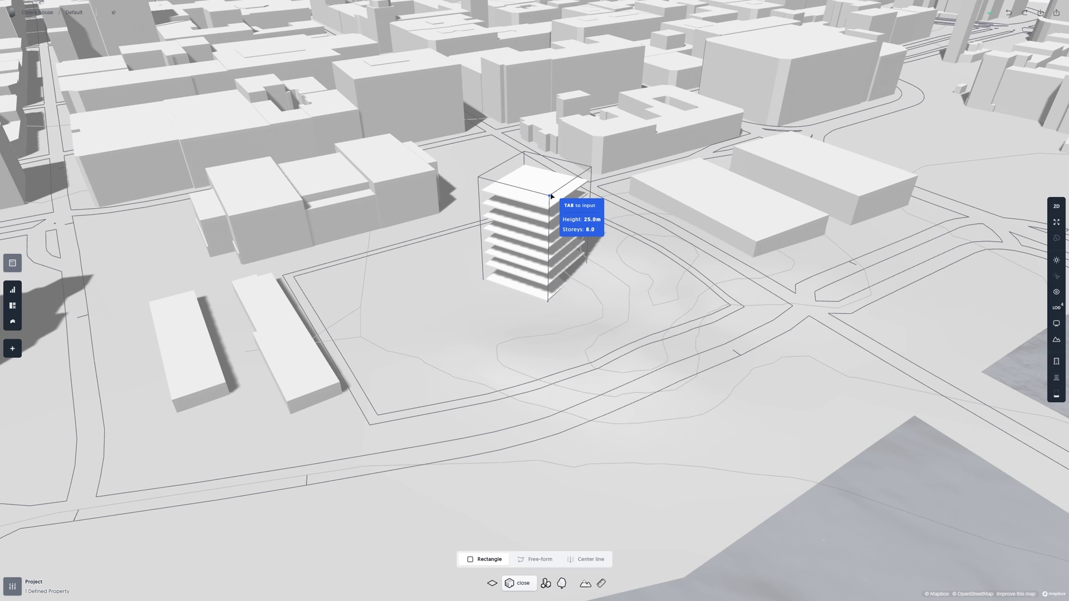
key(Tab)
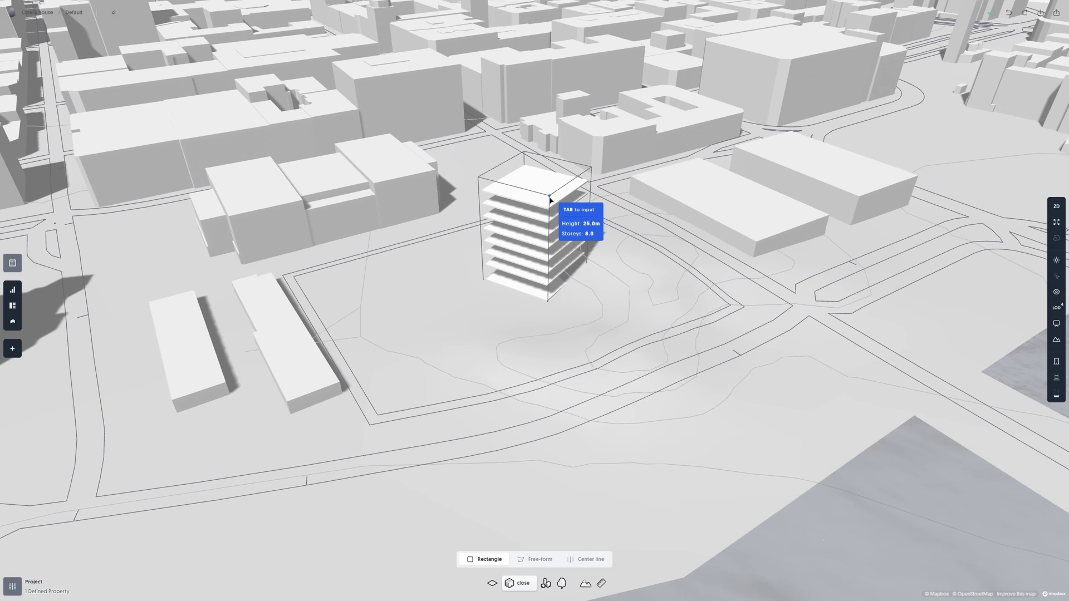
text(5)
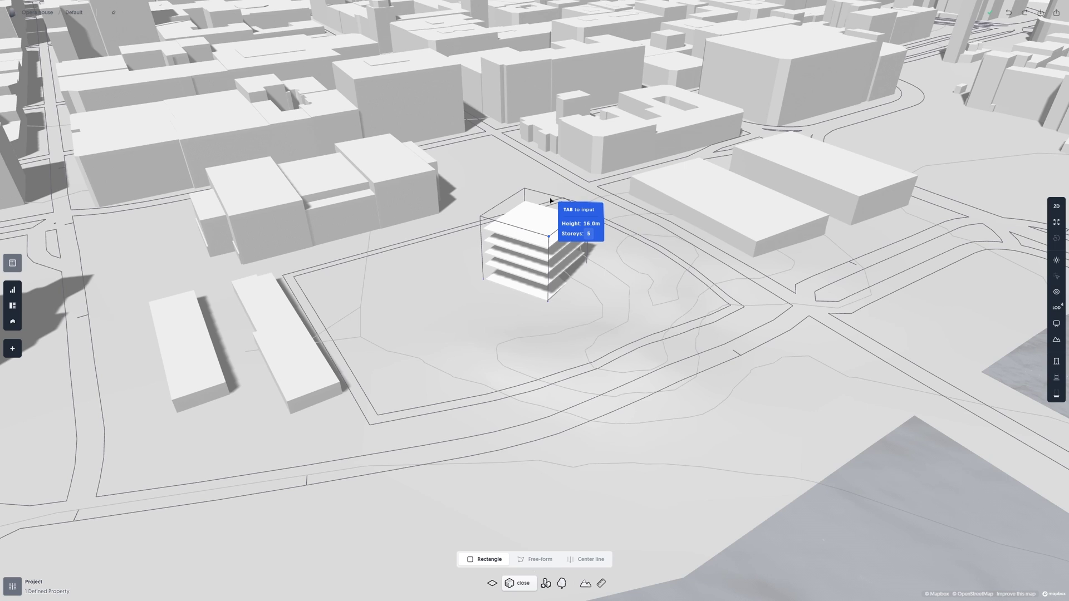
key(Return)
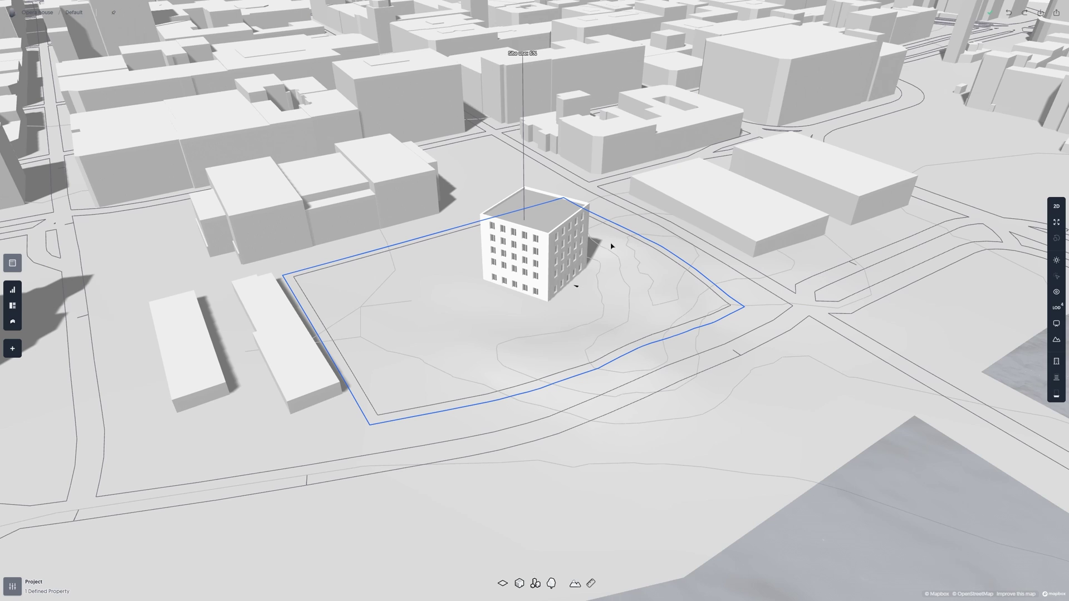
- Push-pull and edge-drag the building's faces into an angled L-shaped footprint
click(572, 258)
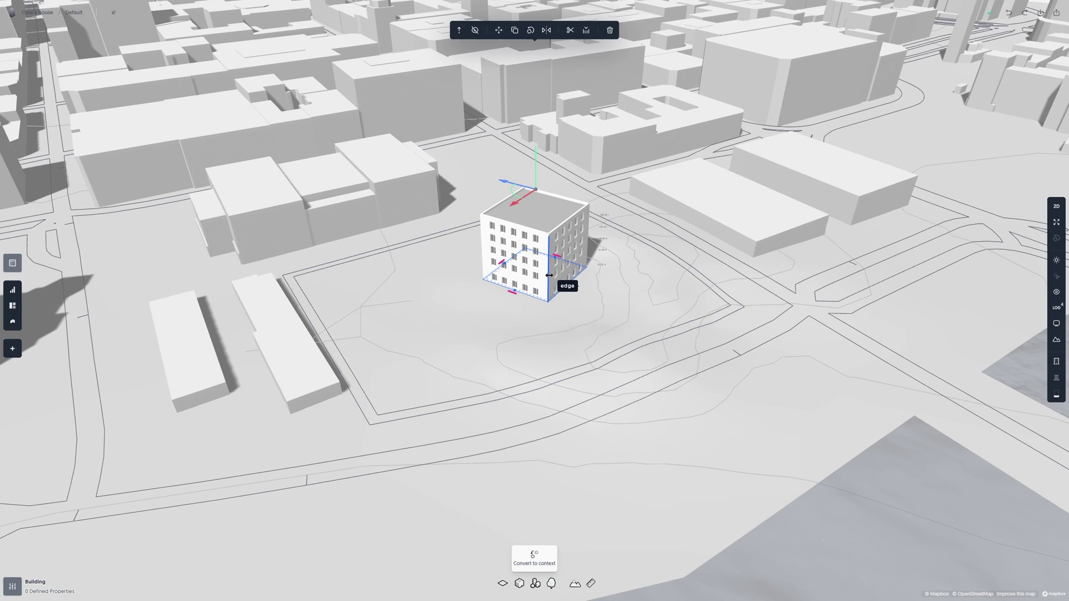
drag(571, 259, 582, 283)
right_drag(582, 283, 526, 311)
drag(525, 311, 542, 290)
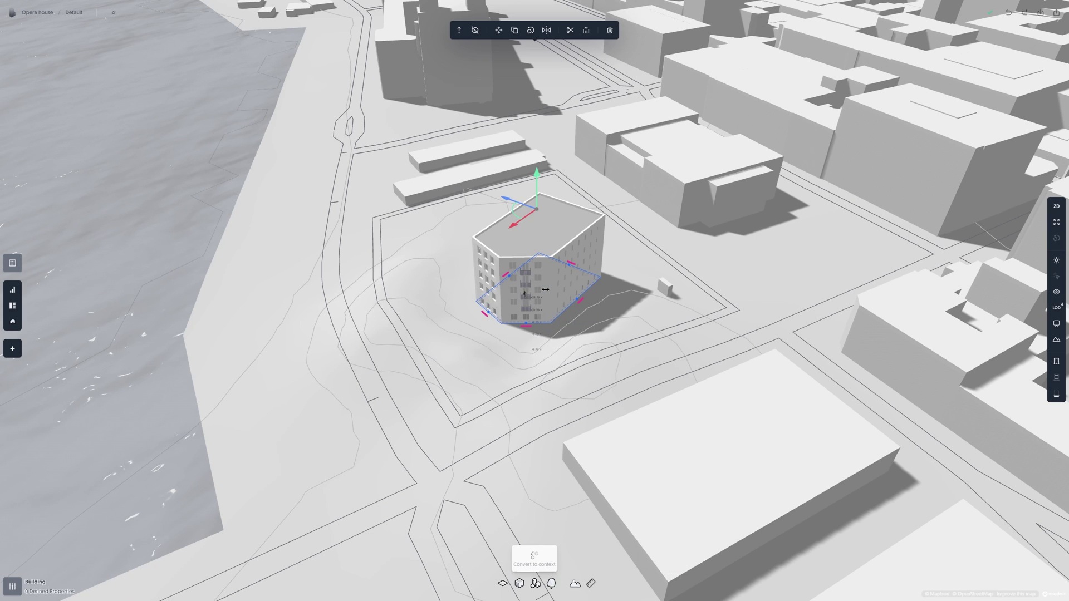
right_drag(542, 290, 577, 283)
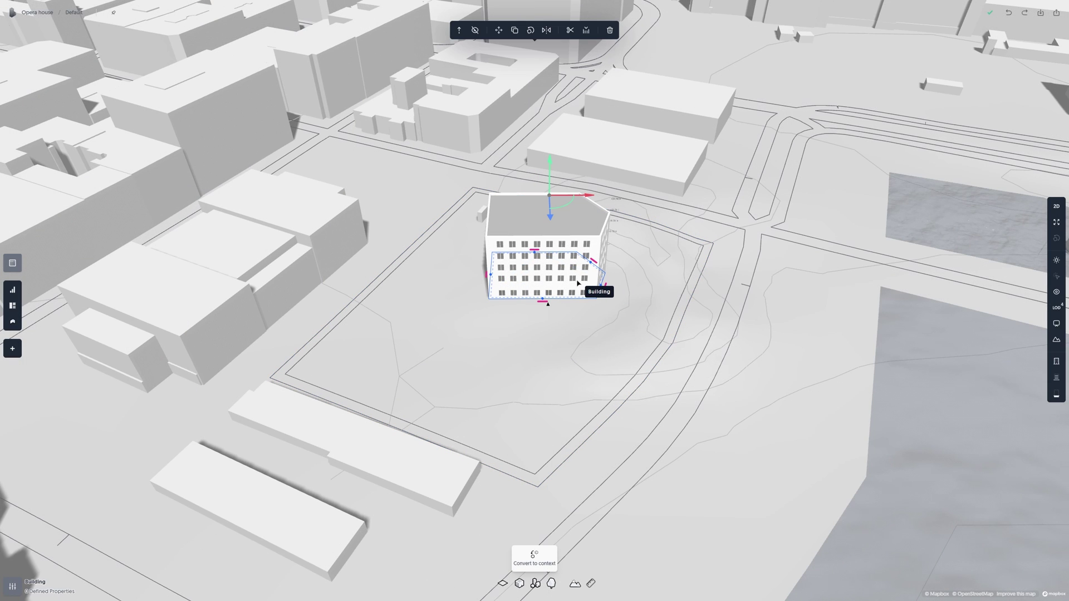
drag(558, 274, 555, 273)
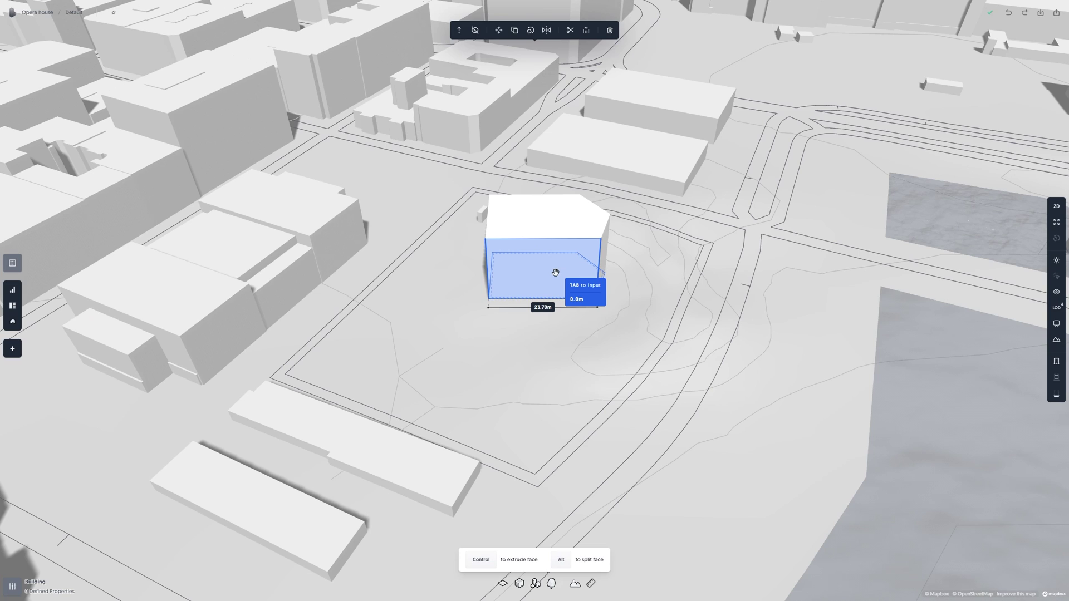
alt+drag(555, 272, 528, 328)
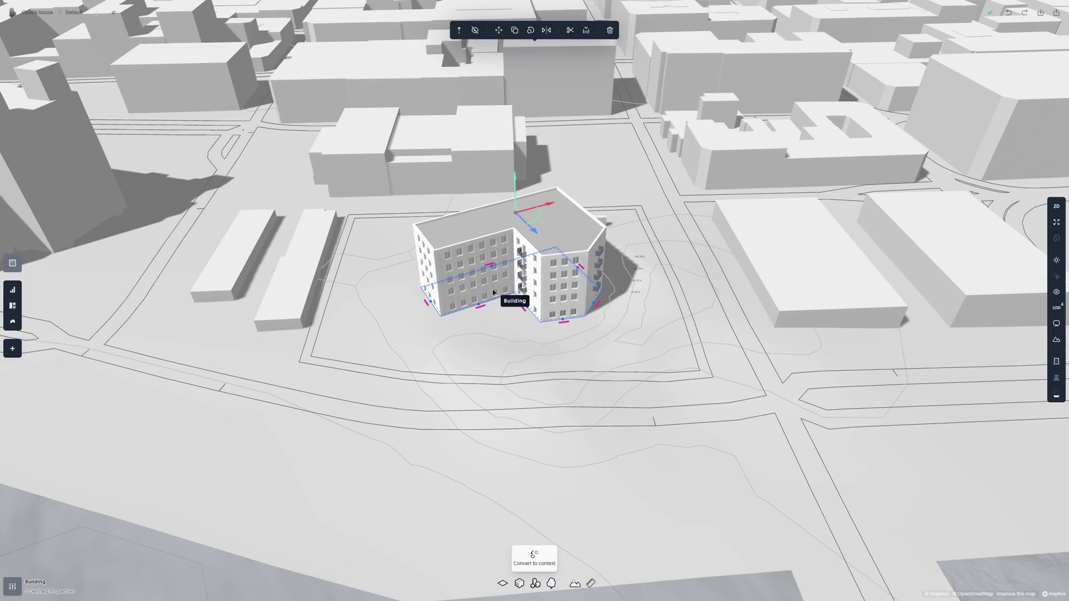
- Split the building in two and raise the right part four floors higher
click(571, 33)
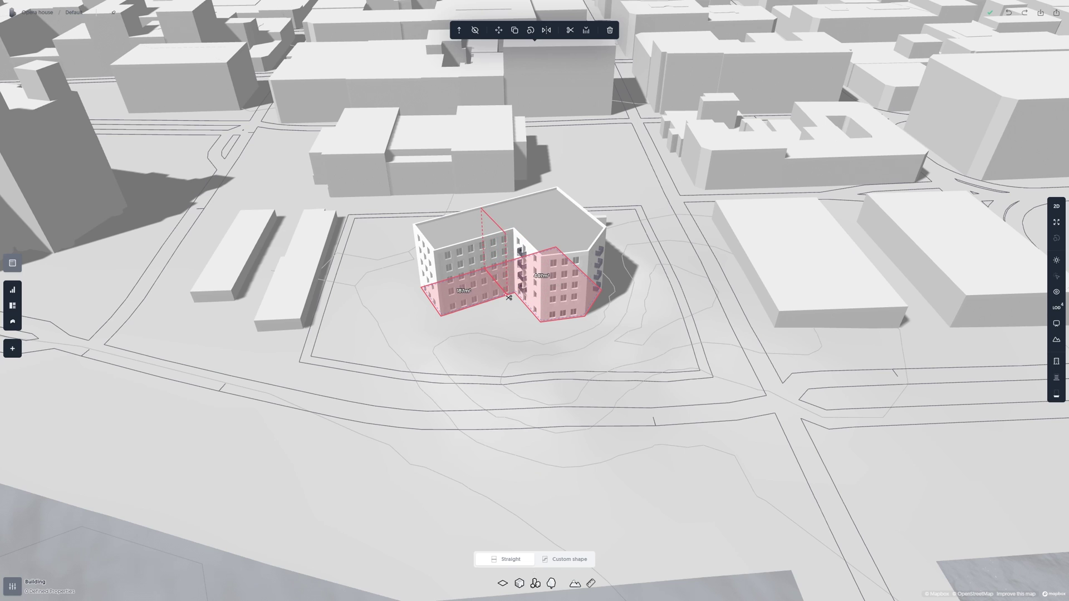
click(508, 298)
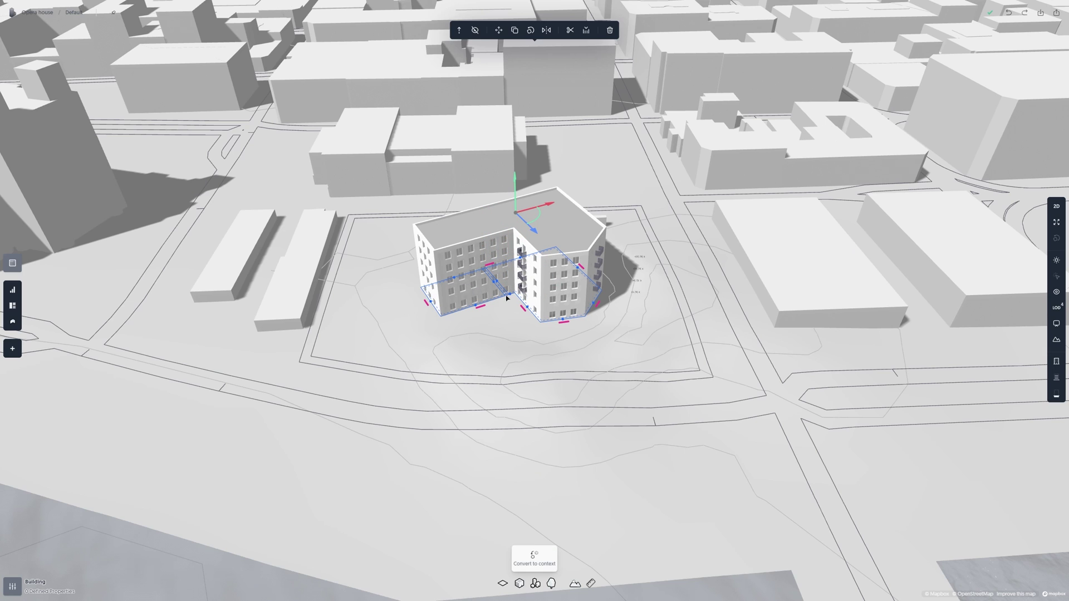
click(560, 231)
key(alt)
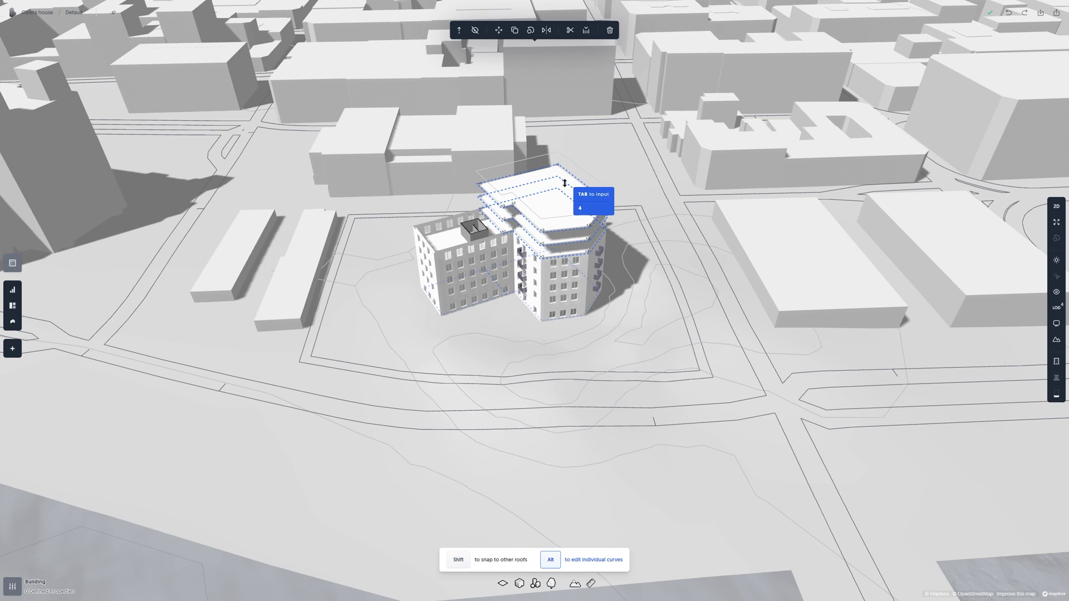
click(565, 180)
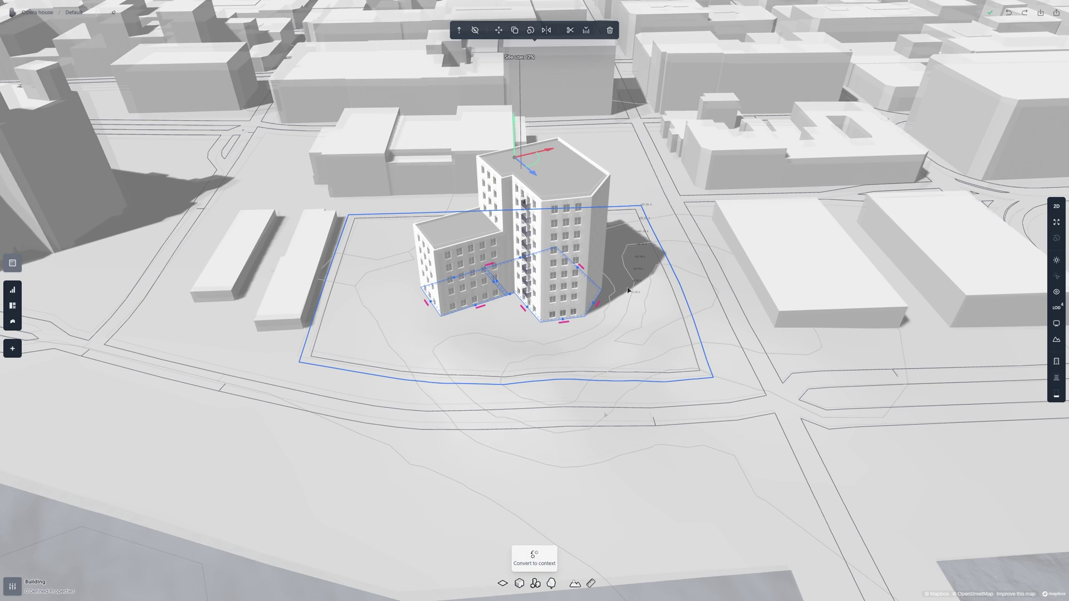
click(605, 414)
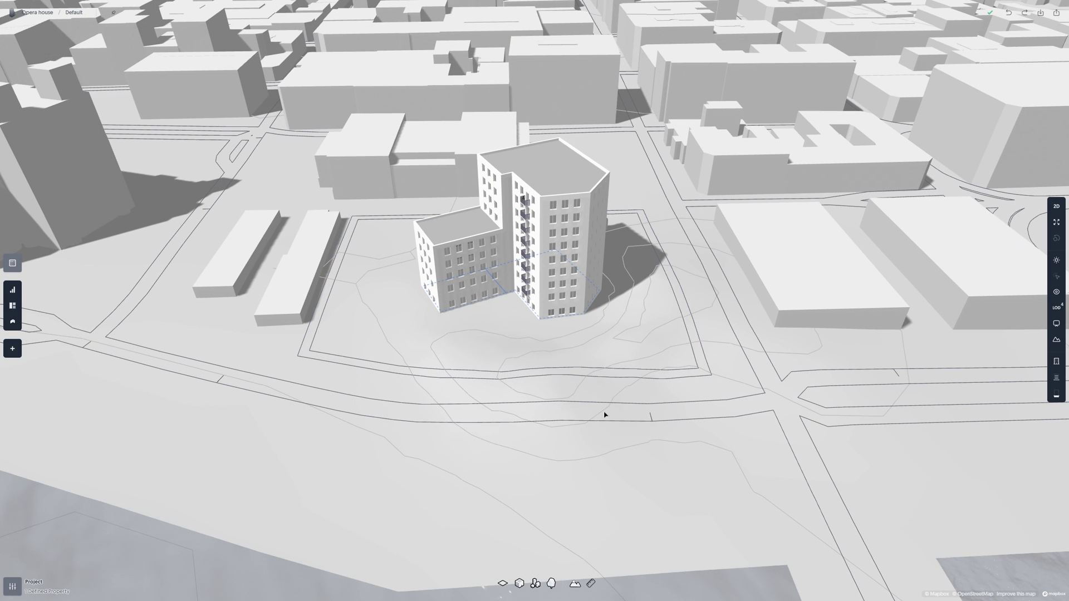
- Clear the hand-built tower from the plot and auto-generate a courtyard block of linked wings
click(604, 360)
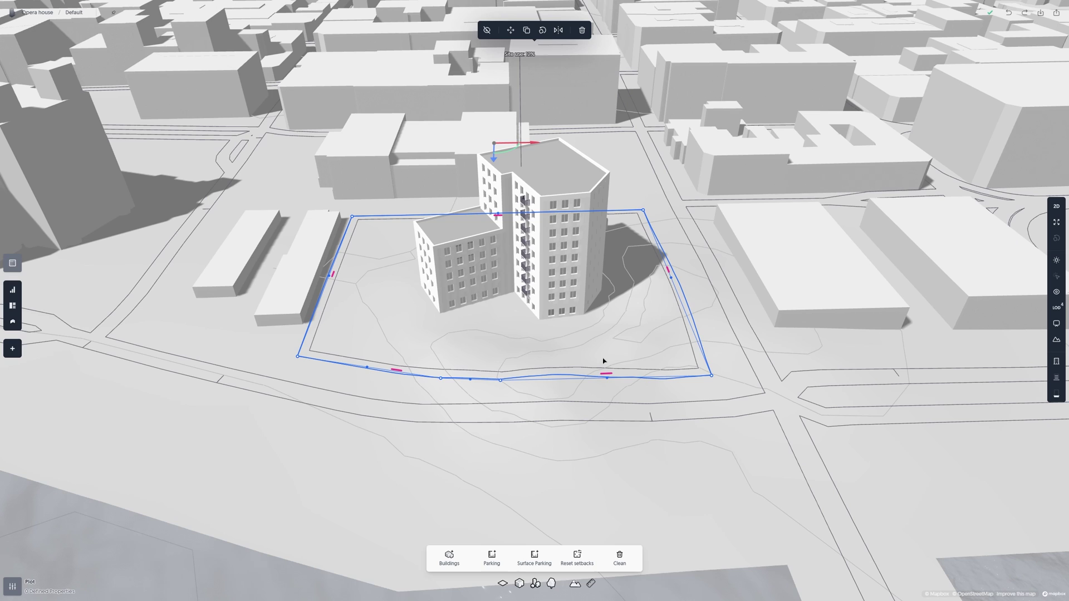
click(622, 556)
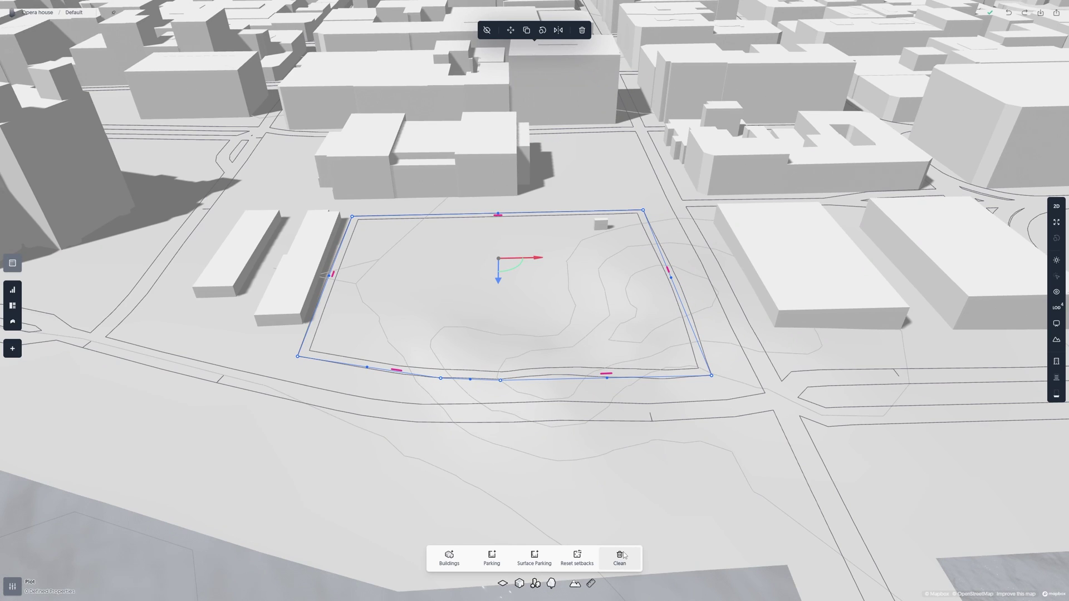
click(449, 555)
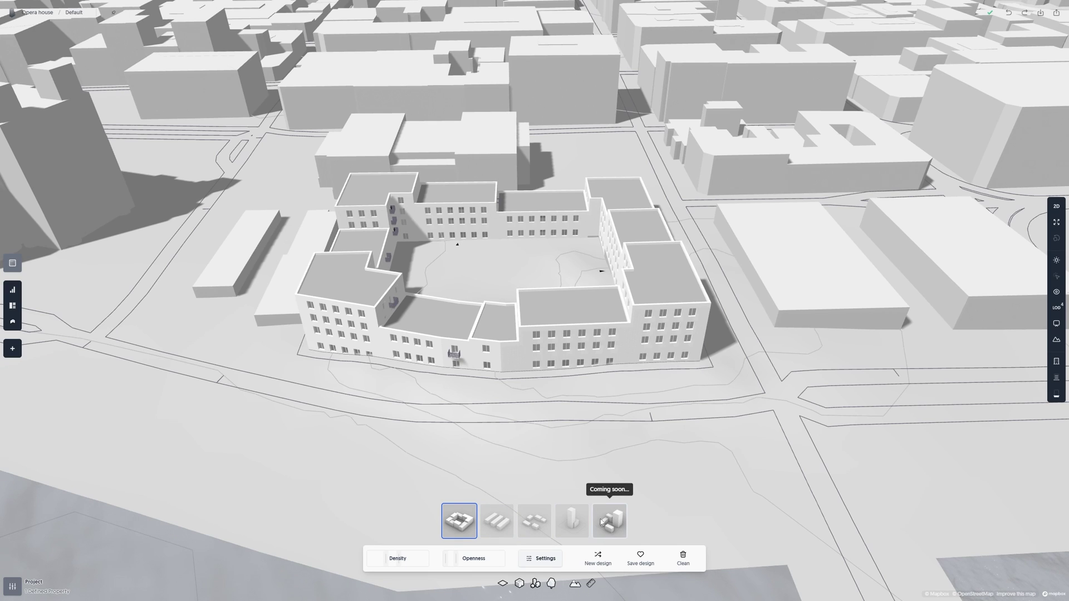
- Raise density from 20% to 40%, review the minimum parcel area setting, and regenerate the layout
mouse_move(394, 558)
drag(392, 558, 486, 558)
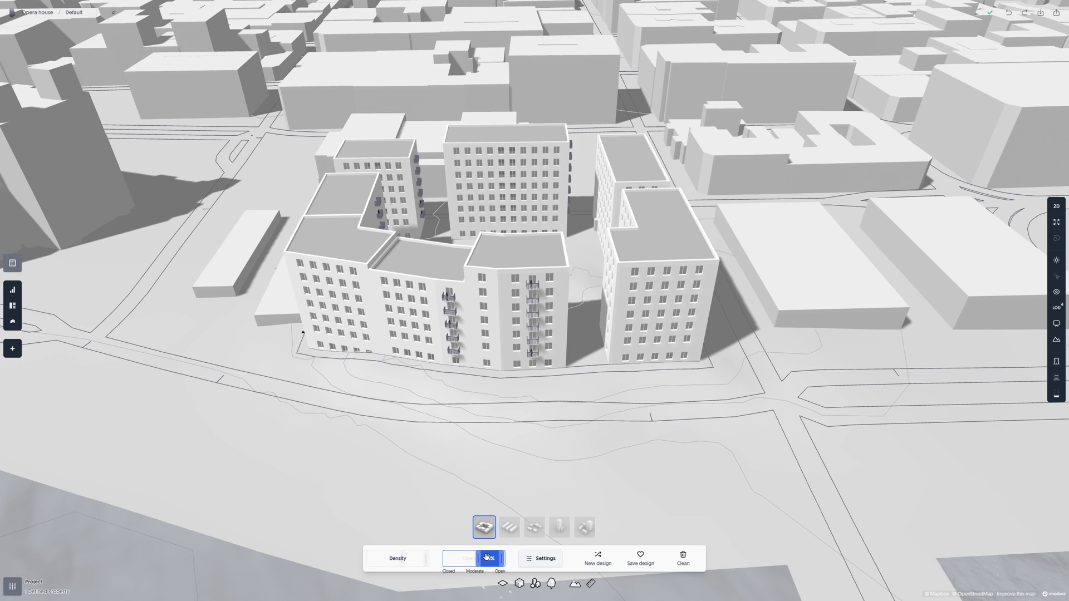
click(542, 564)
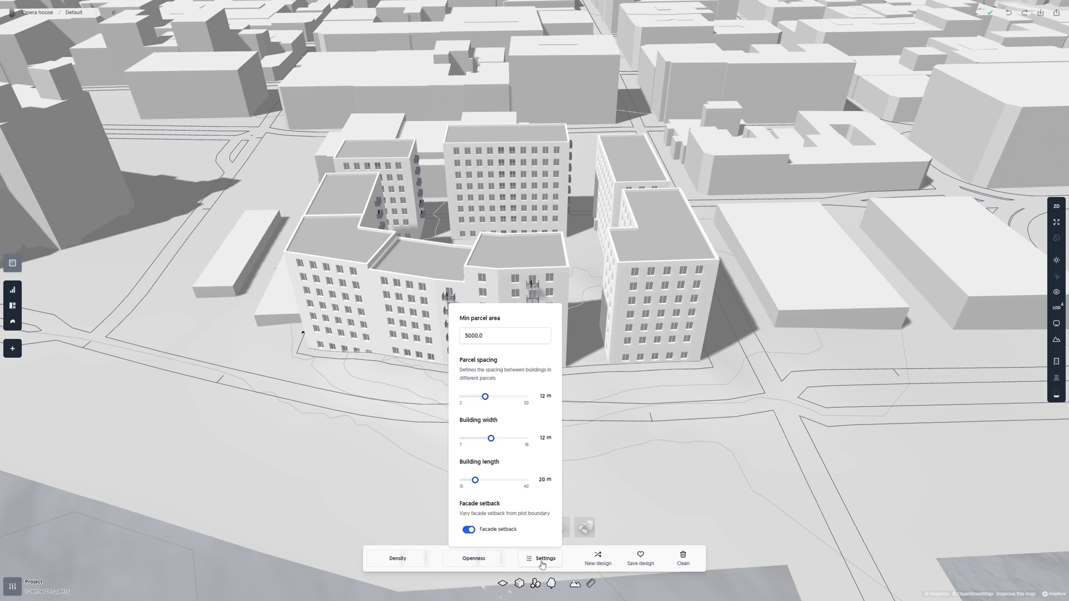
drag(484, 337, 461, 339)
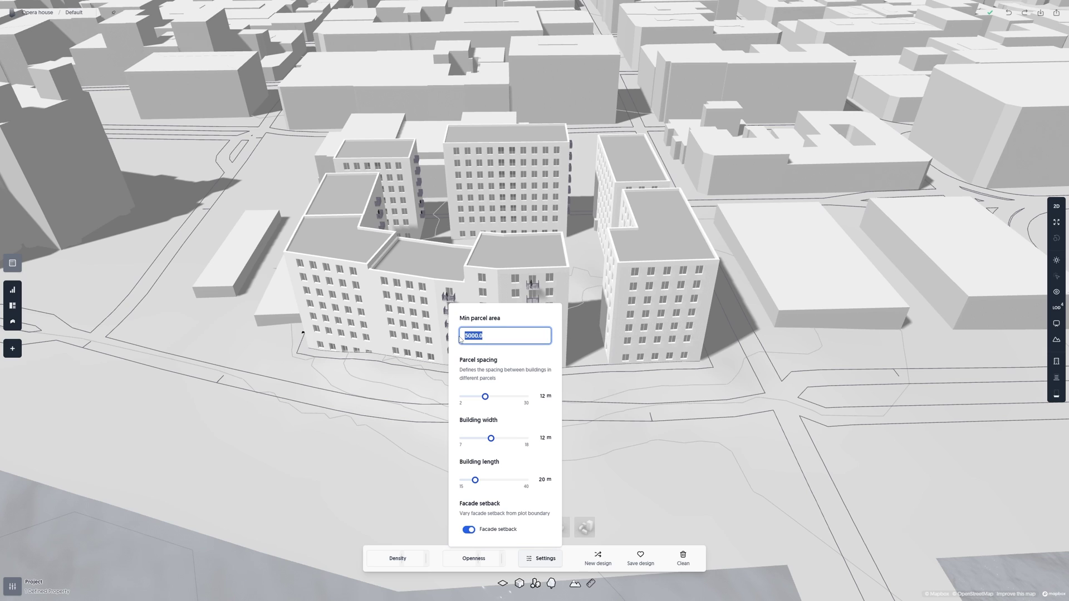
click(592, 560)
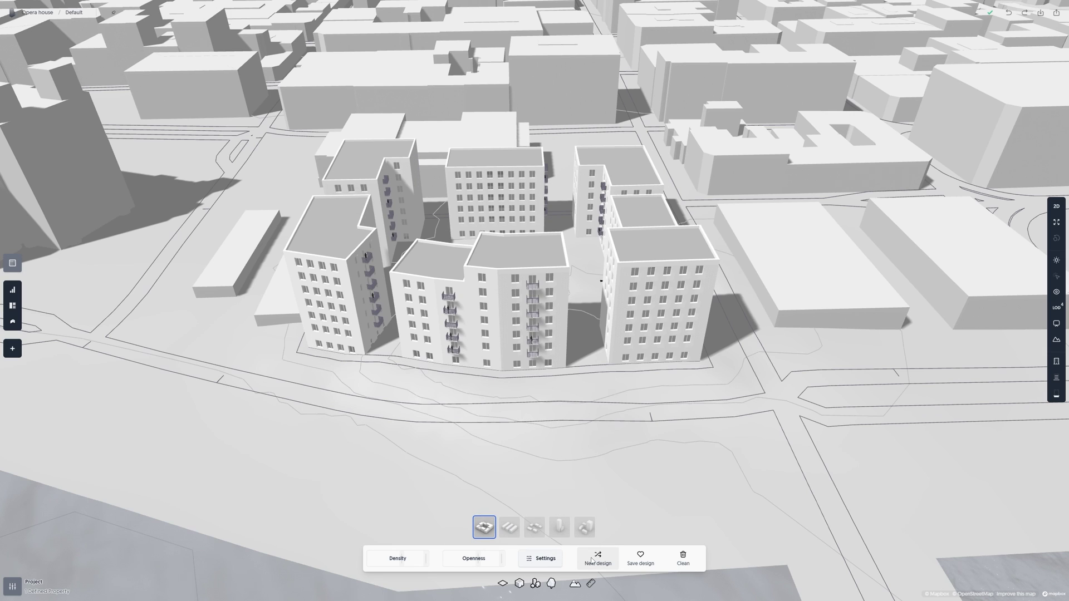
- Save the current design, generate another layout, and save it as a second variant
click(641, 560)
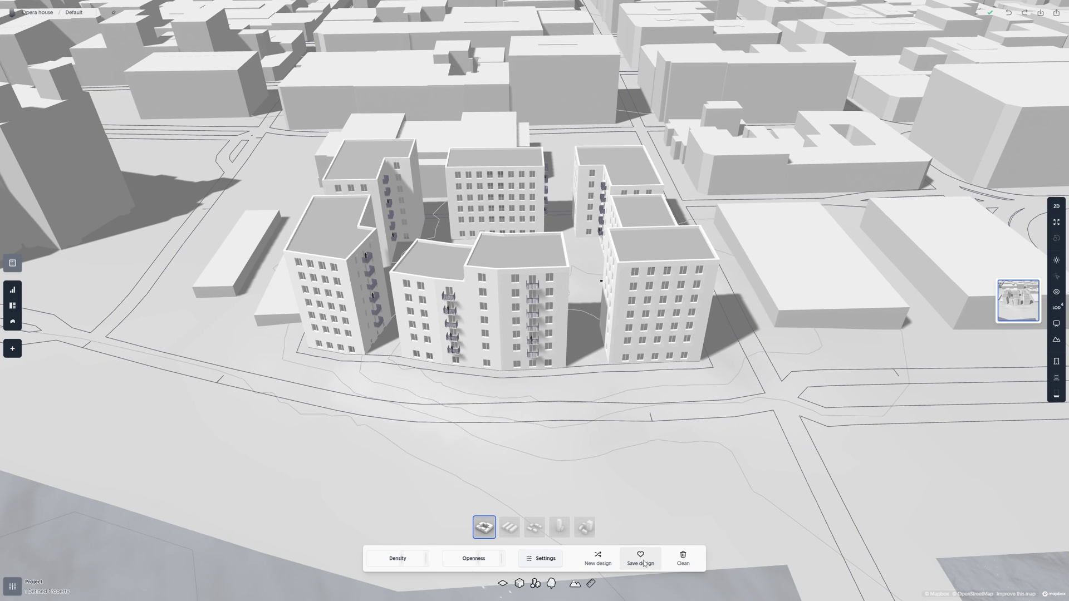
click(598, 560)
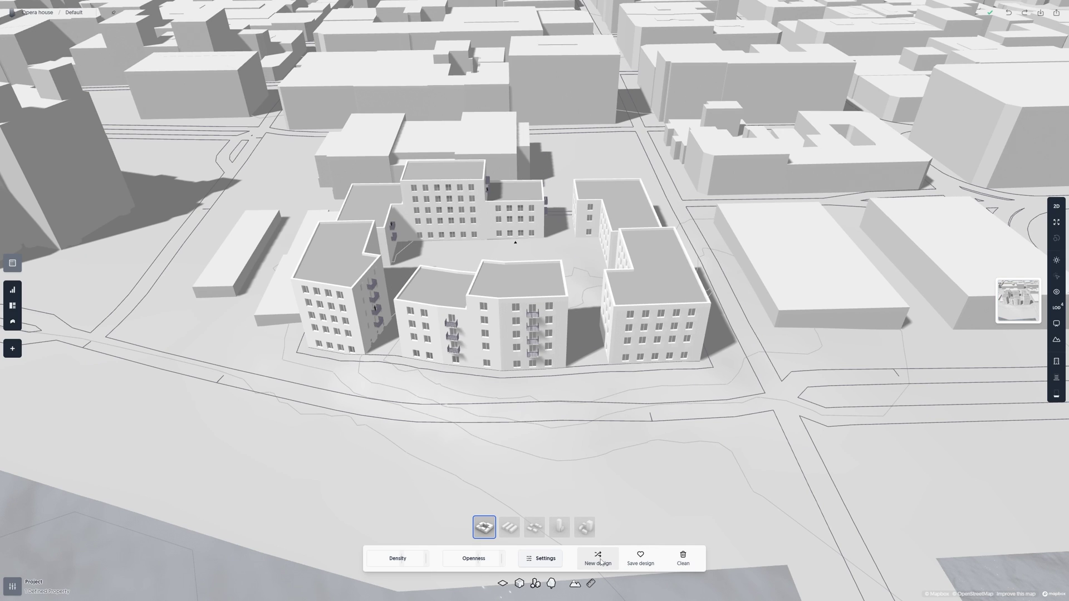
click(640, 559)
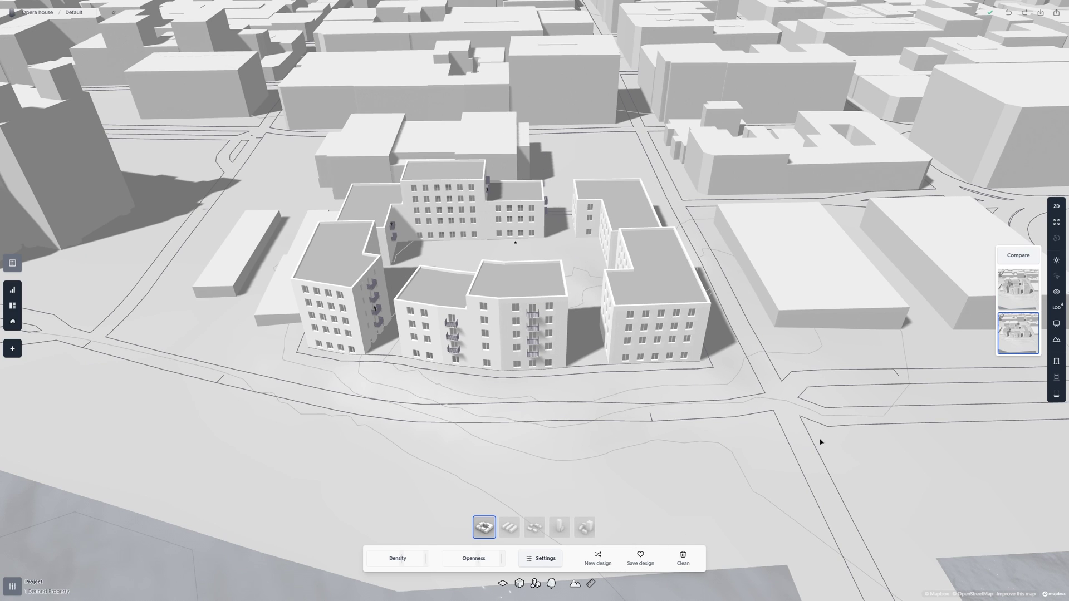
- Reload the first saved design and lower one front building by removing its top floor
click(1018, 290)
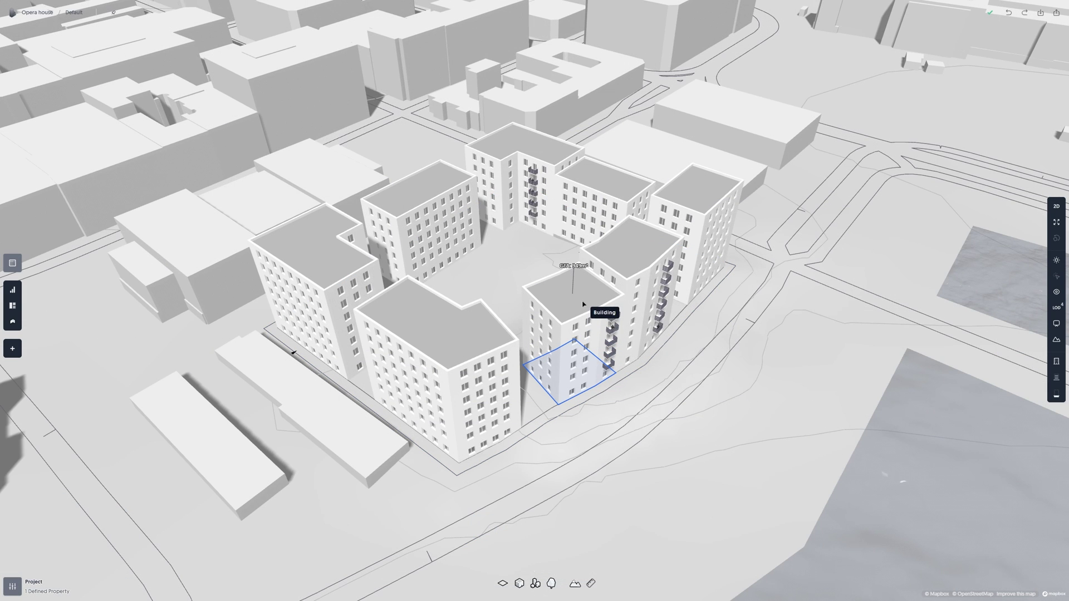
click(583, 304)
drag(584, 305, 650, 383)
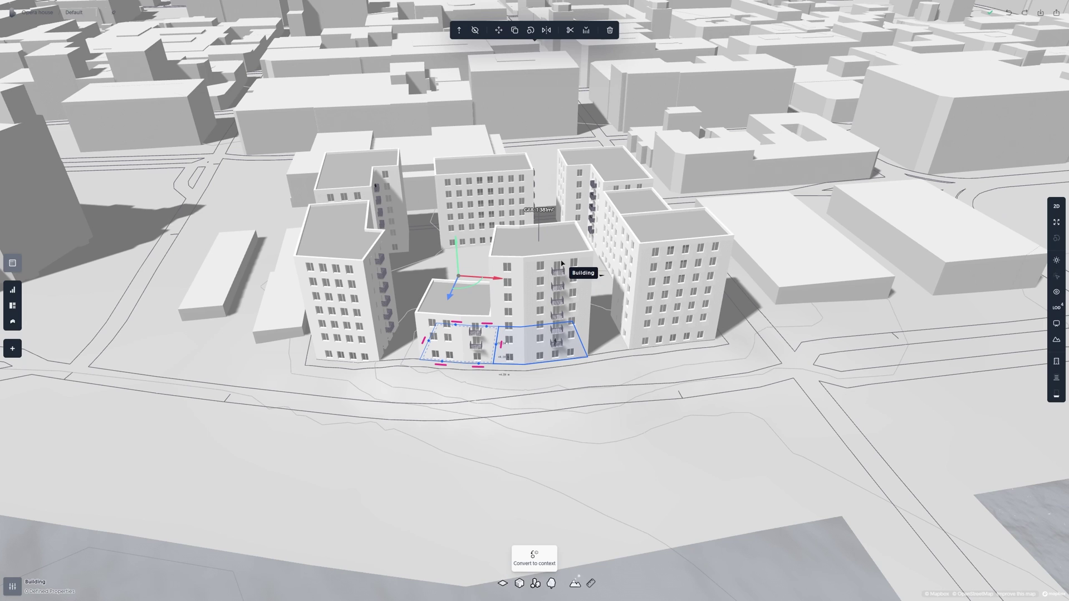
click(554, 254)
drag(554, 254, 558, 300)
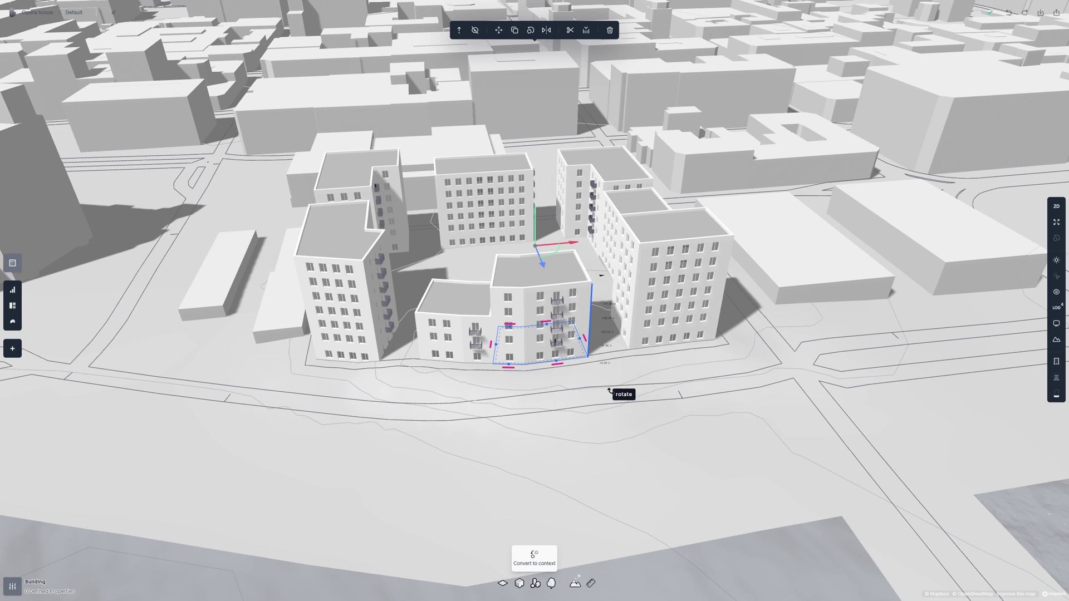
- Push a side face of the lowered front building out about 2.2 m
right_drag(558, 300, 476, 337)
drag(476, 338, 478, 311)
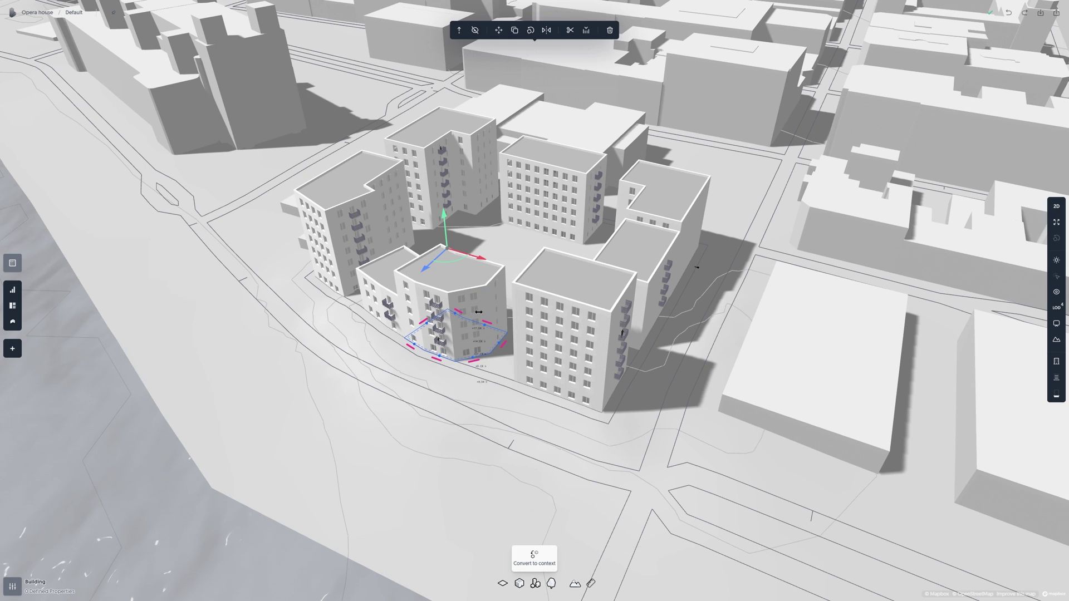
click(477, 312)
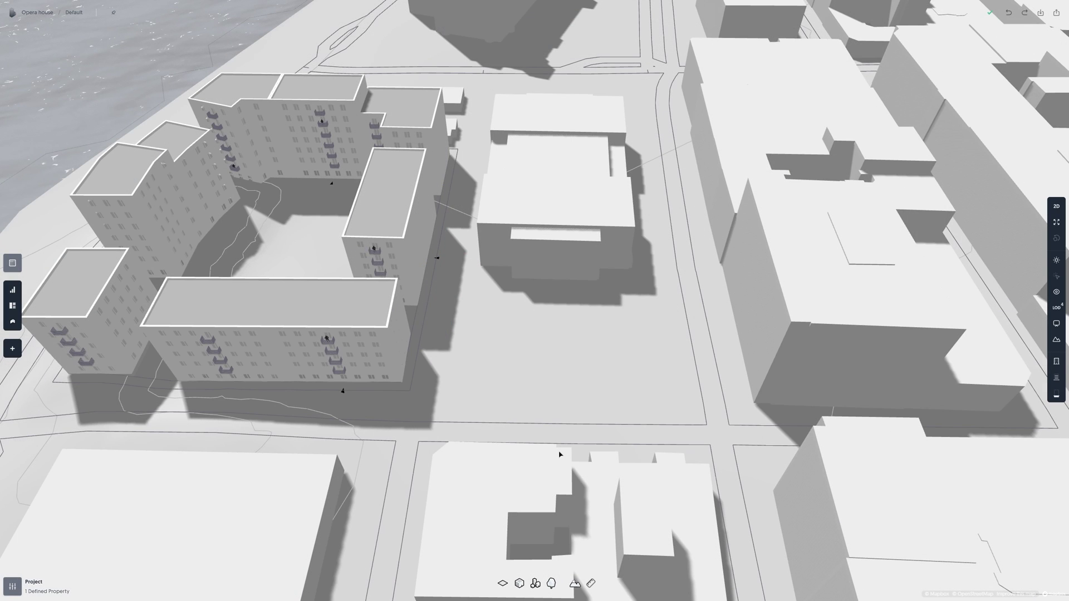
- Draw a new rectangular context box on the open site and set its height
click(535, 583)
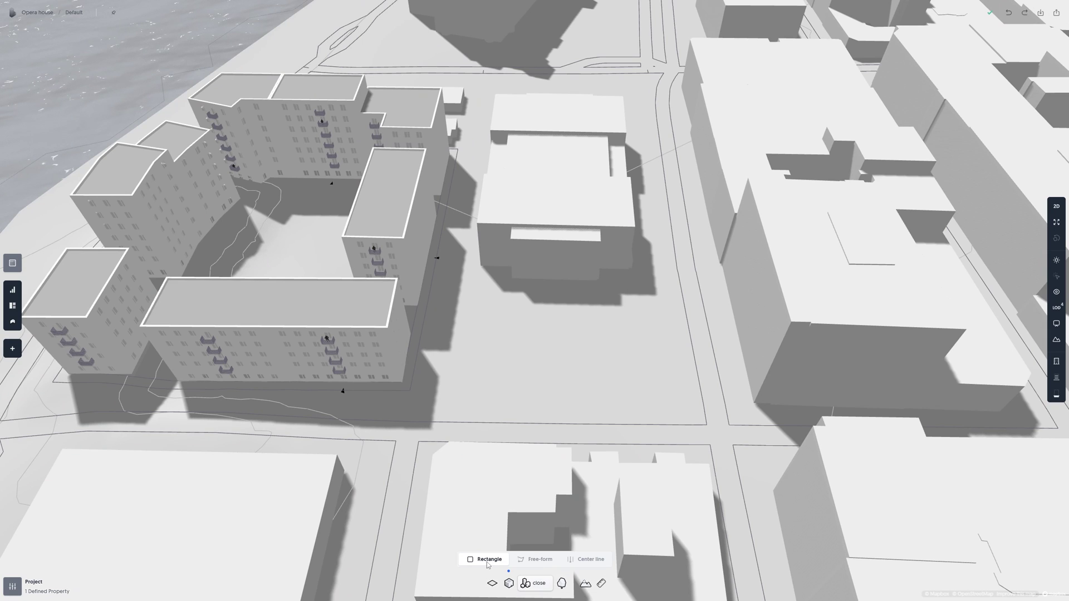
click(508, 306)
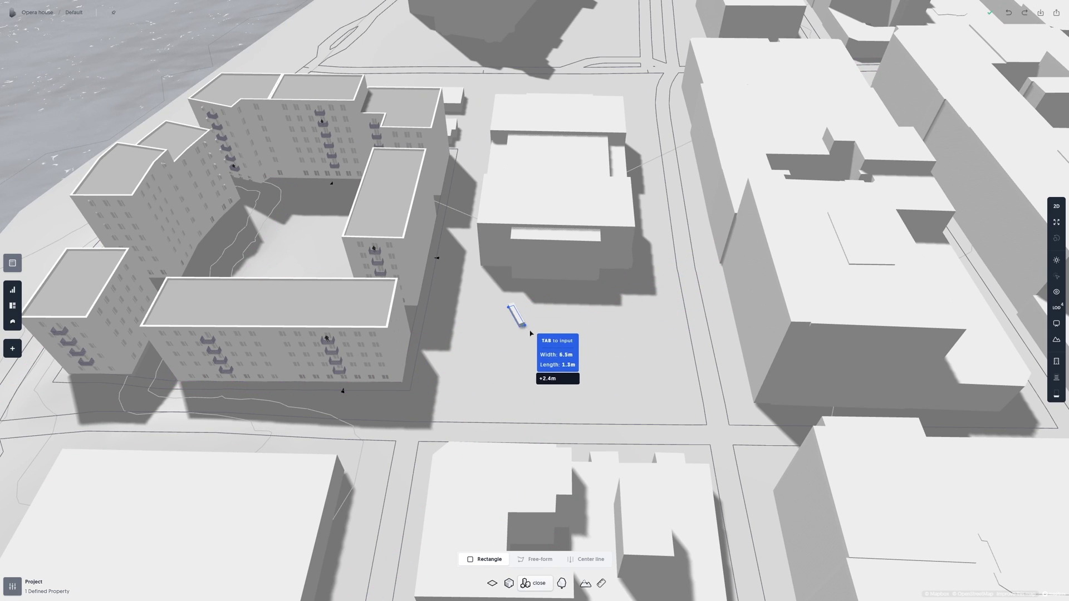
click(506, 380)
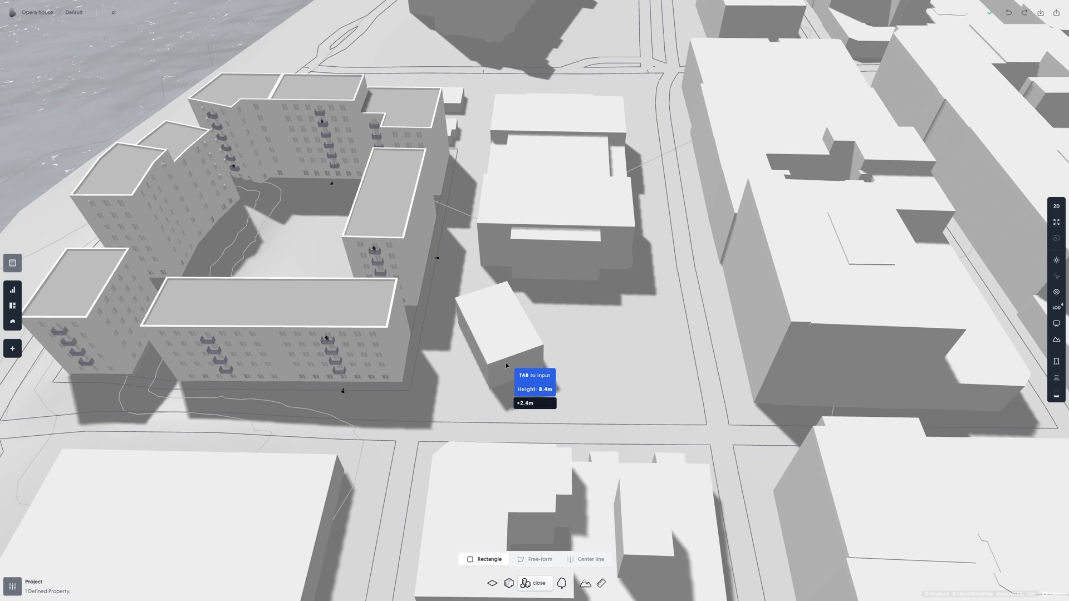
click(502, 348)
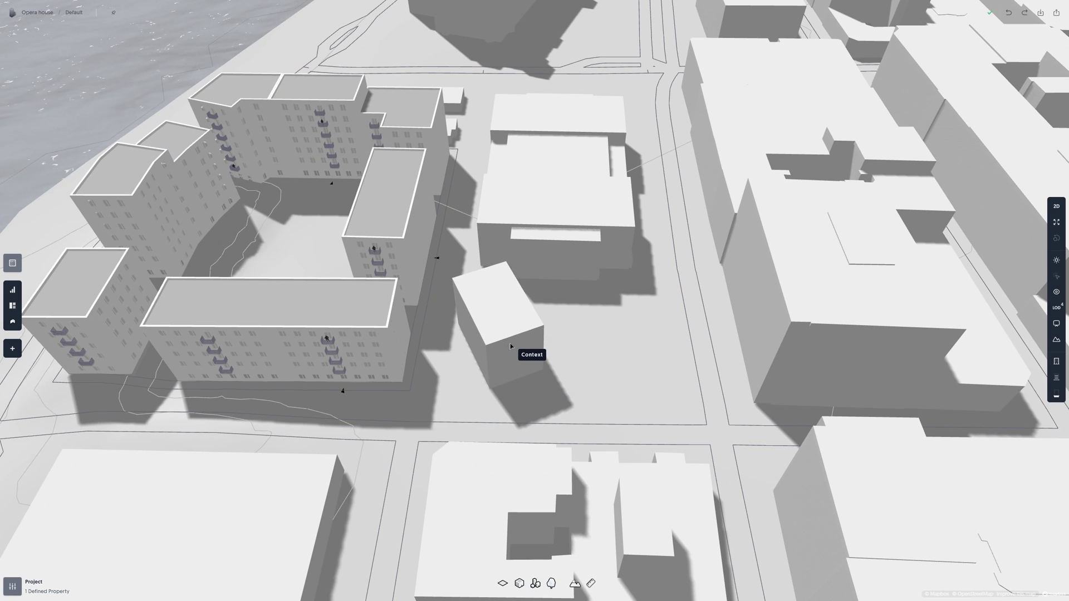
click(502, 348)
- Move the box right across the site and convert it into a building with windows and balconies
drag(498, 296, 598, 295)
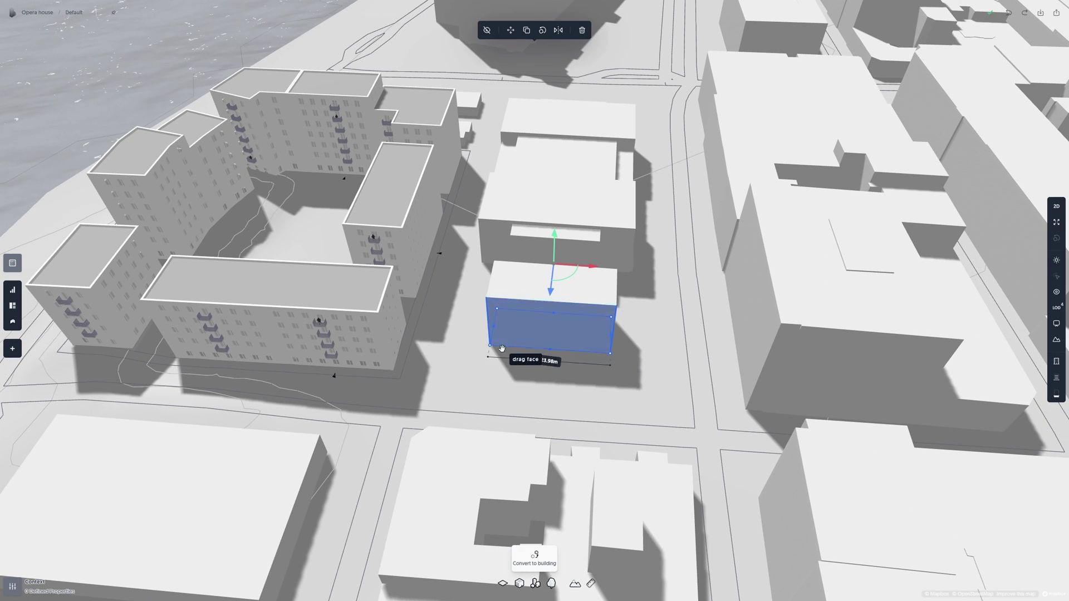
click(543, 404)
click(555, 353)
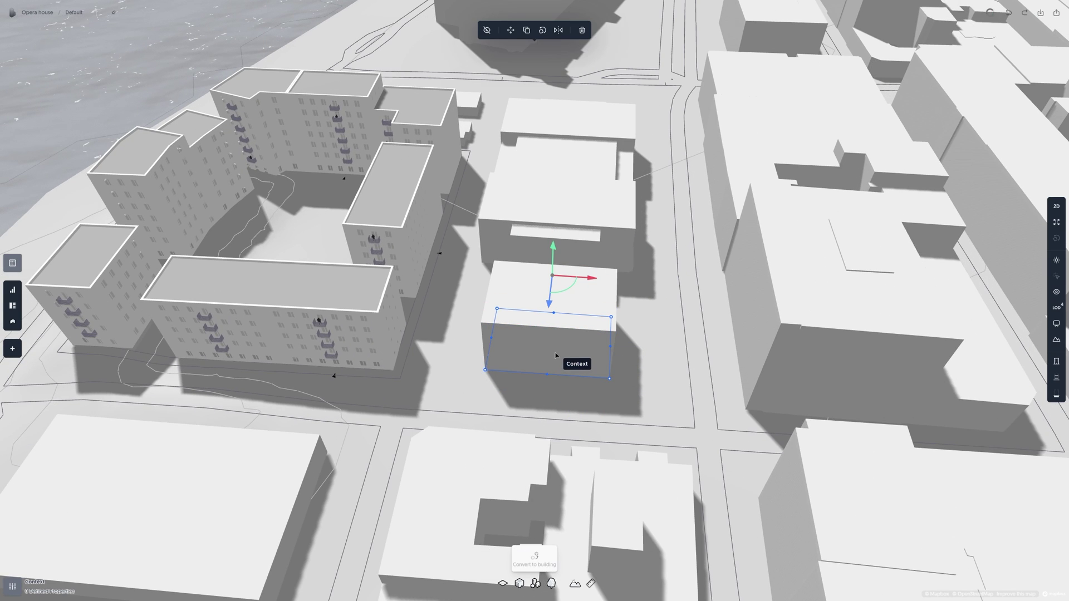
click(538, 559)
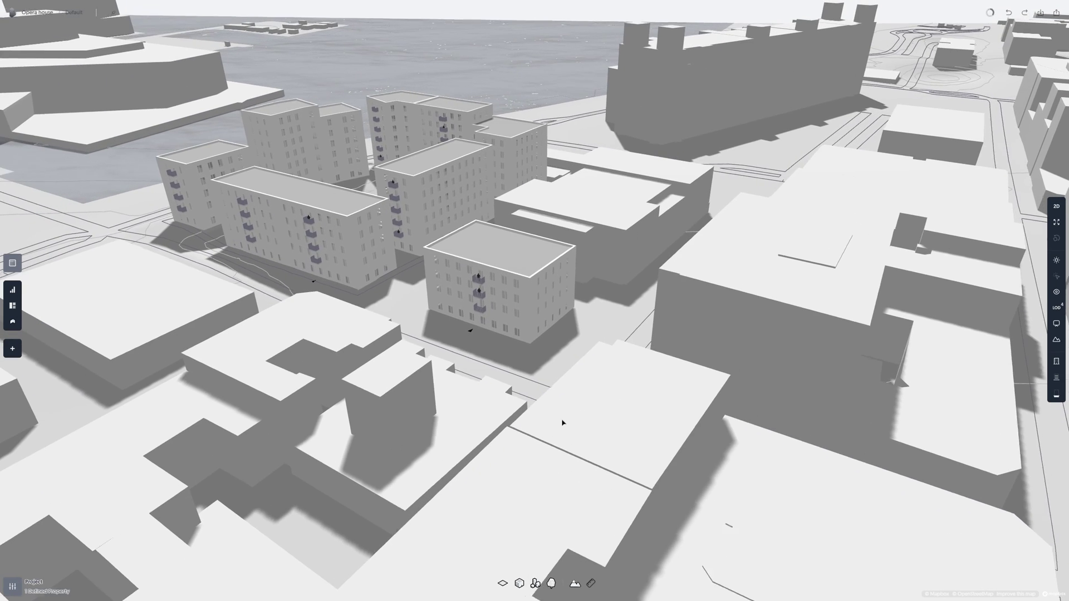
click(499, 300)
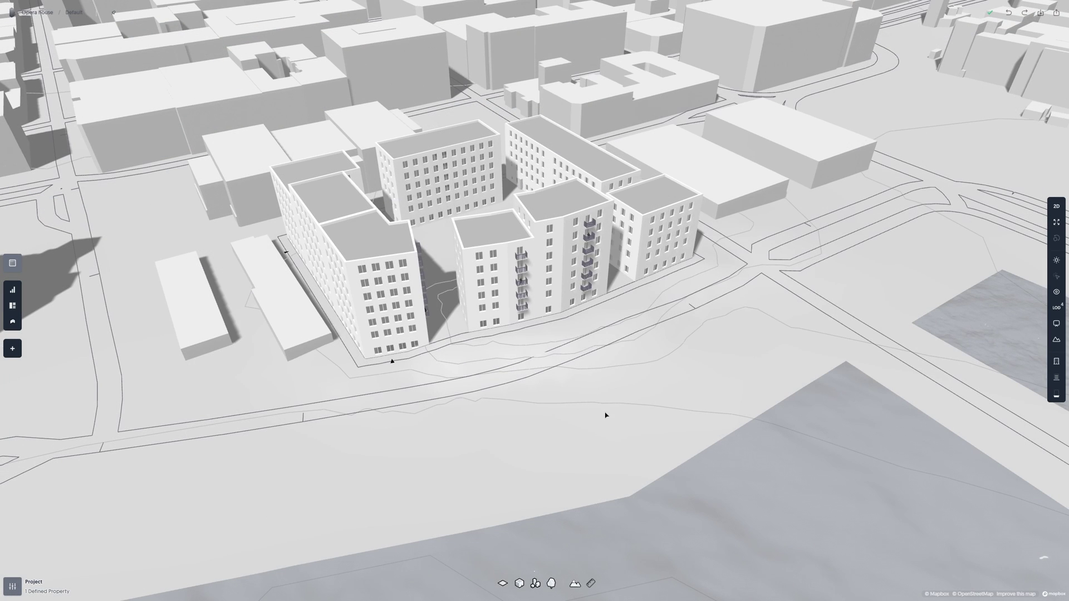
- Plant four single trees by the block corner, along the street and on the waterfront
click(551, 582)
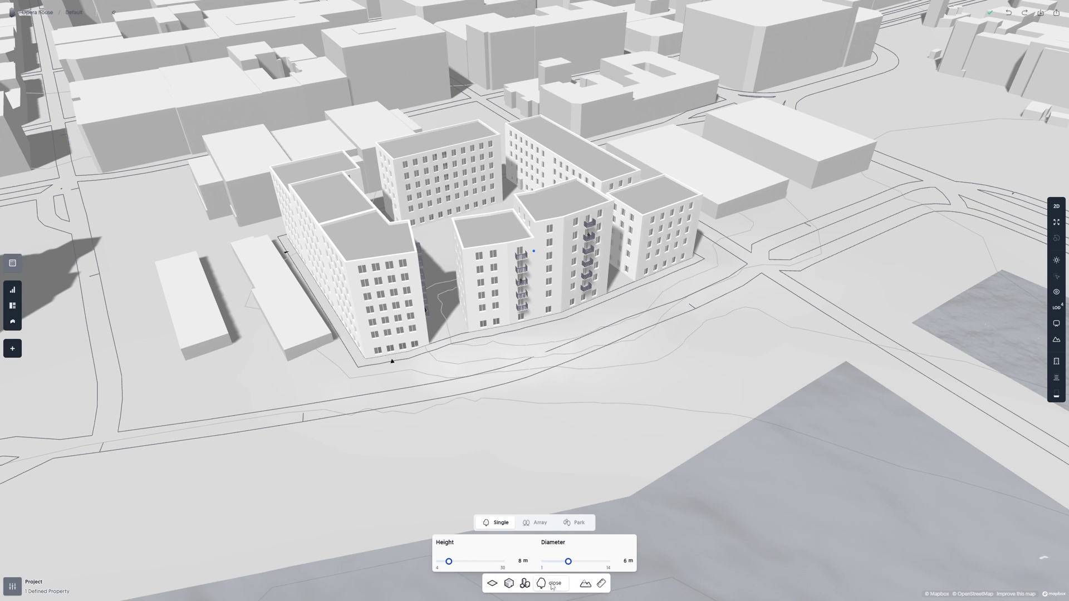
click(344, 376)
click(466, 363)
click(633, 307)
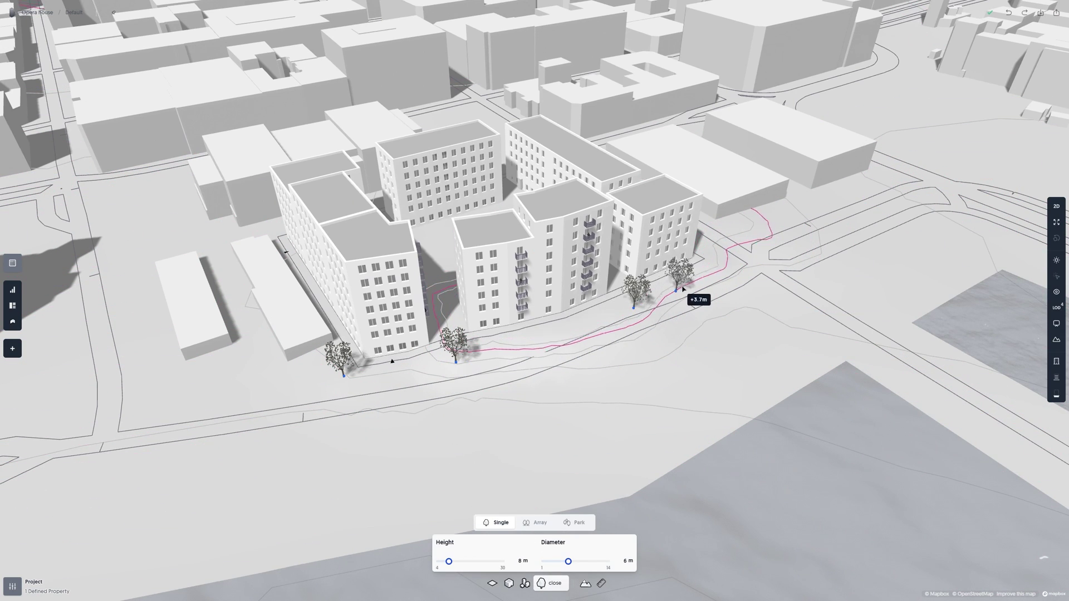
click(718, 263)
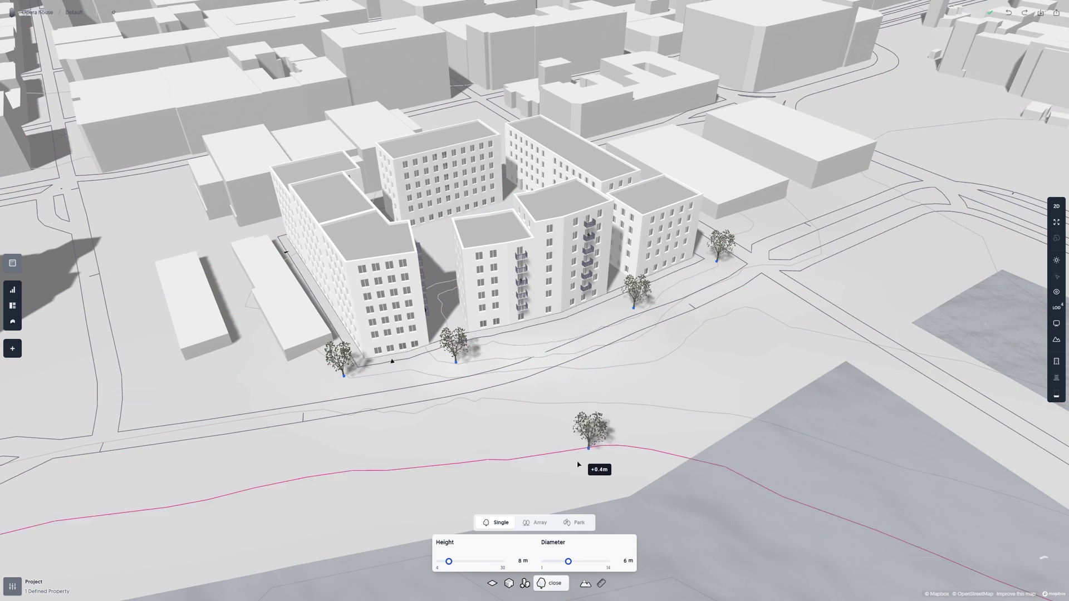
- Plant an evenly spaced tree row along the street past the neighbouring blocks
click(535, 522)
right_drag(687, 433, 522, 376)
click(492, 354)
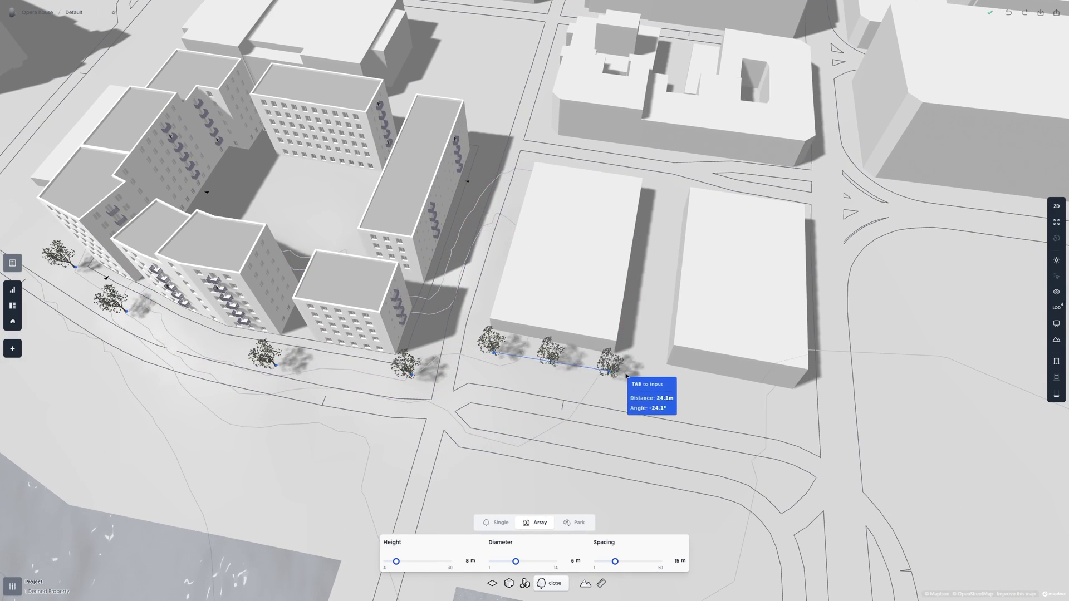
click(788, 401)
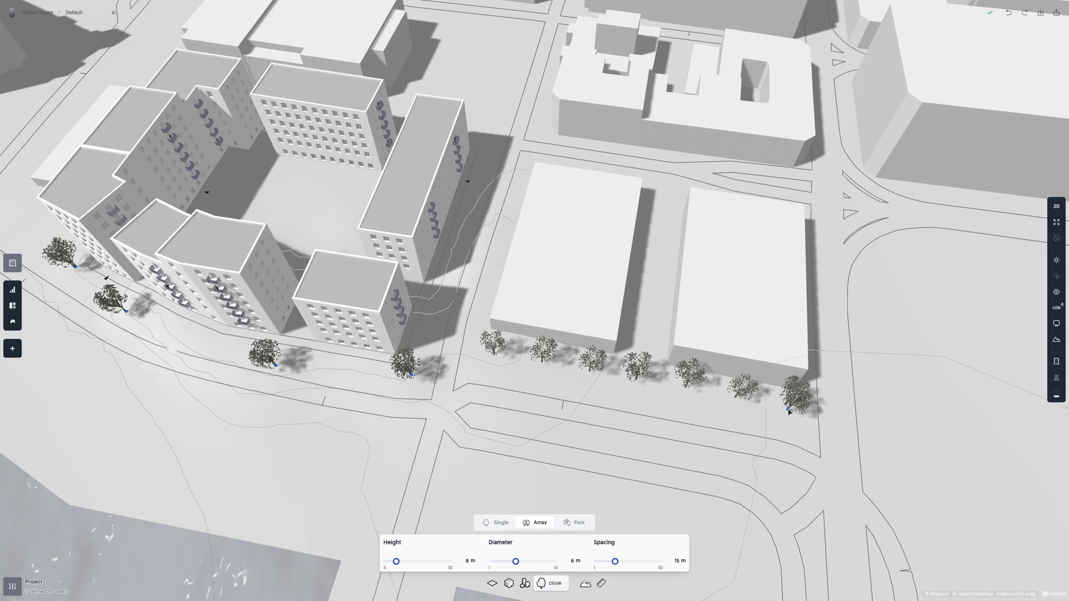
- Switch the tree tool to Park and set Terrain mode to Map
click(575, 522)
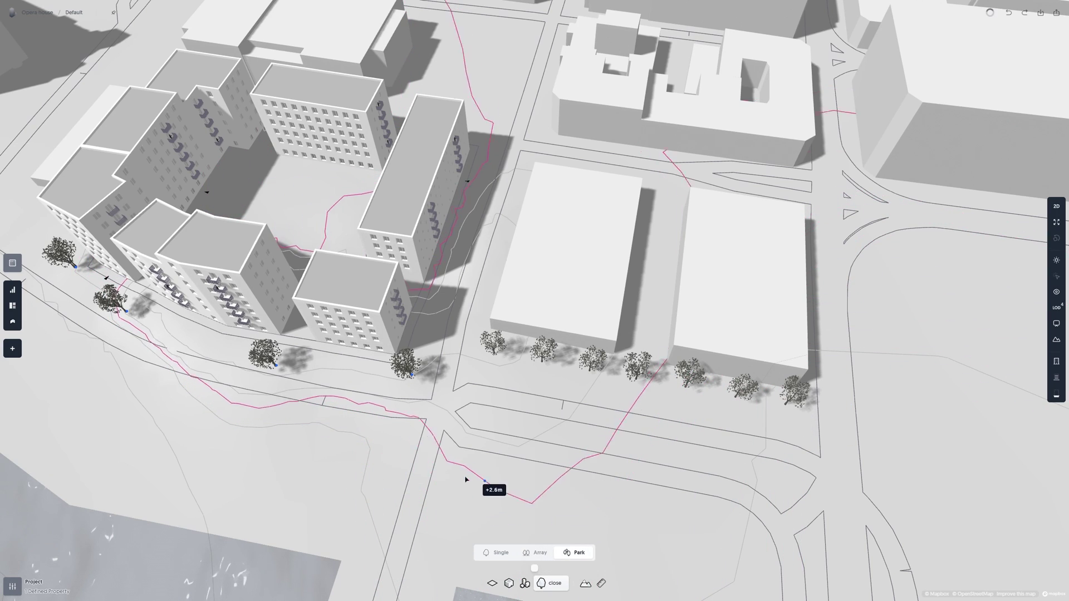
right_drag(468, 477, 649, 386)
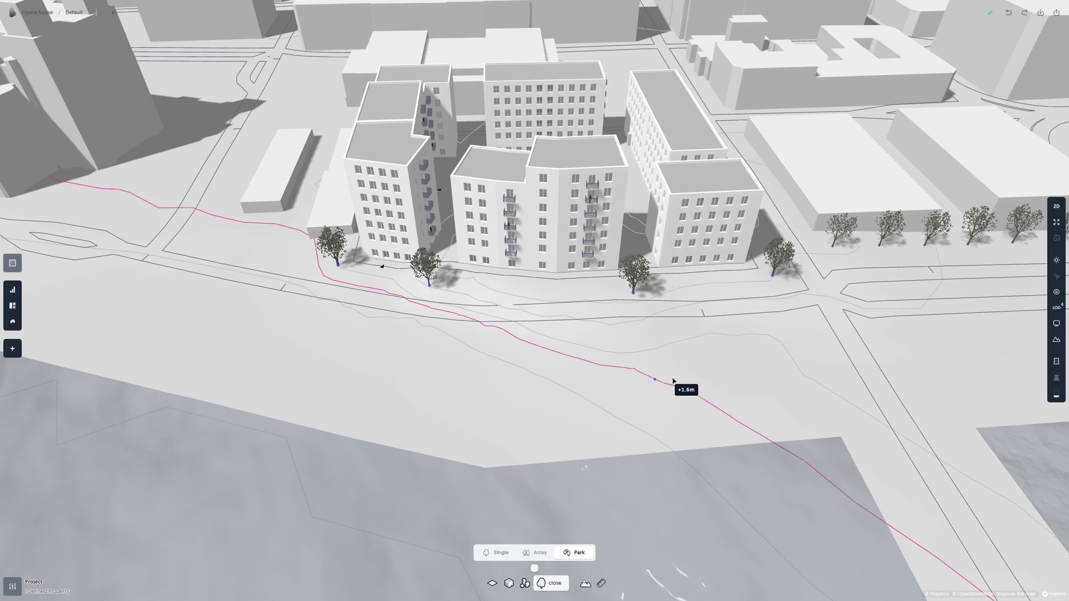
click(1056, 339)
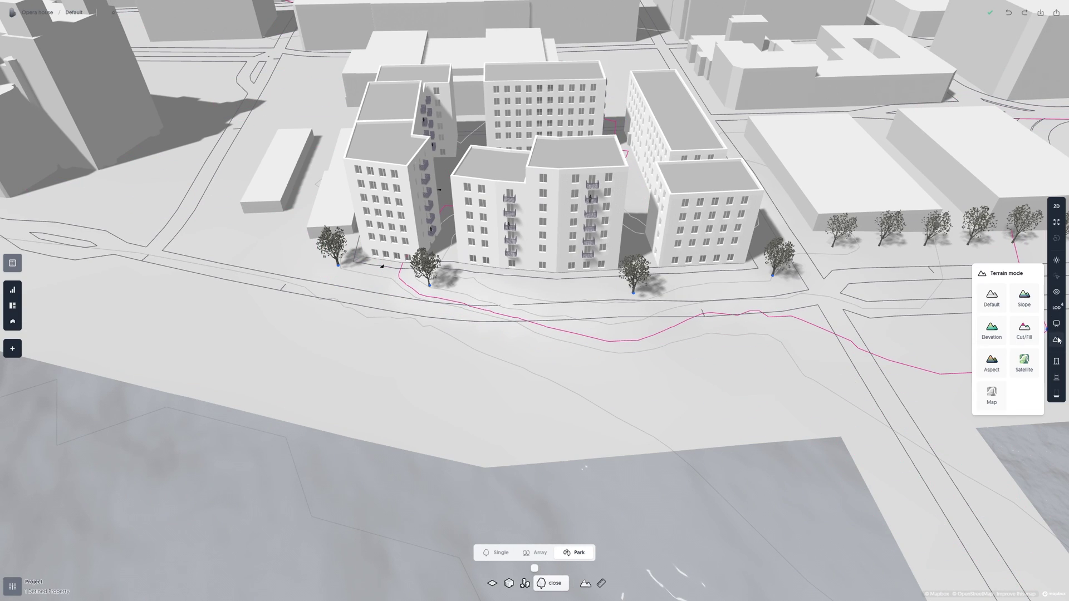
click(990, 394)
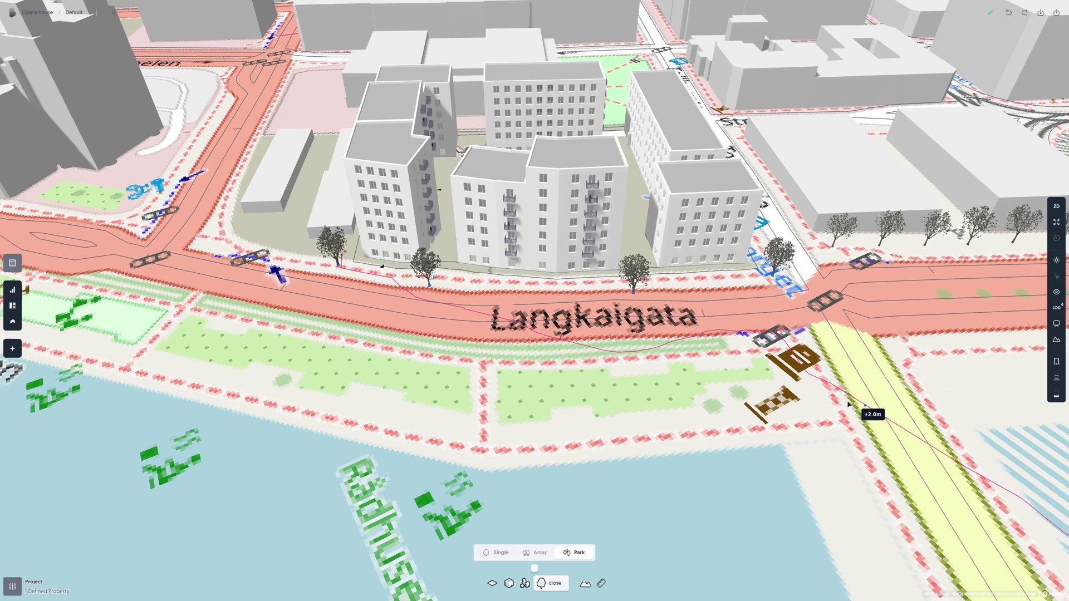
- Start a park outline on the green strip, then cancel it with Esc
click(801, 353)
click(494, 368)
click(492, 441)
click(650, 433)
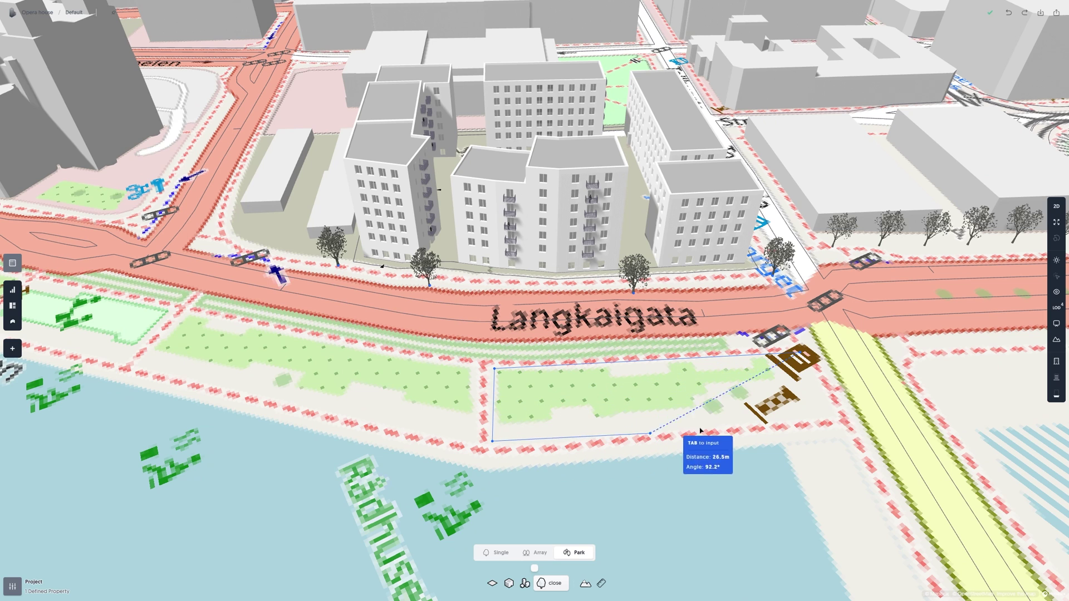
key(Escape)
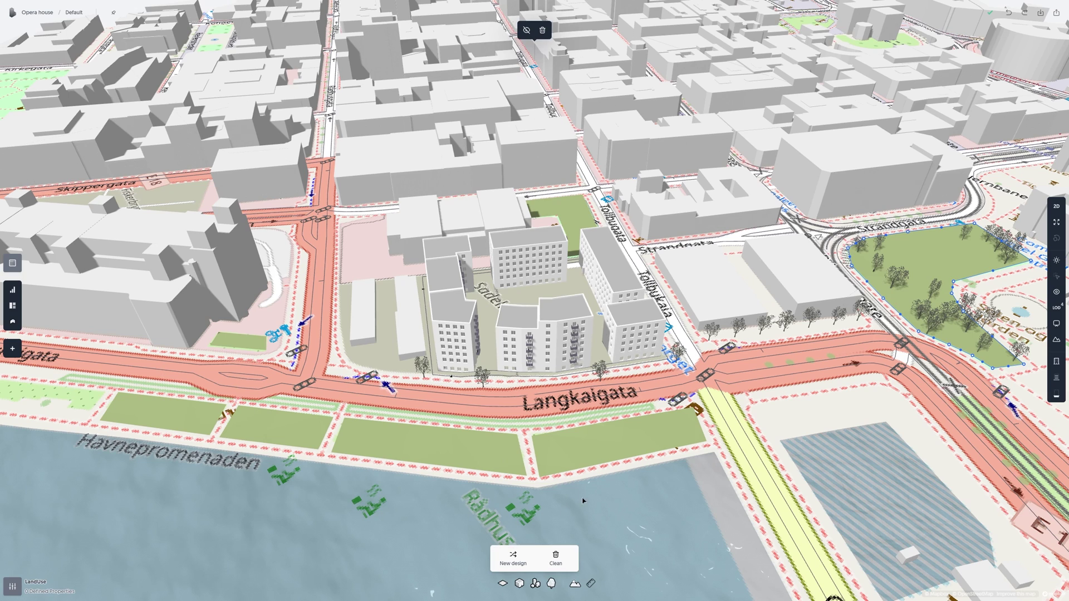
- Fill the green parcel below Langkaigata with generated park trees
click(617, 461)
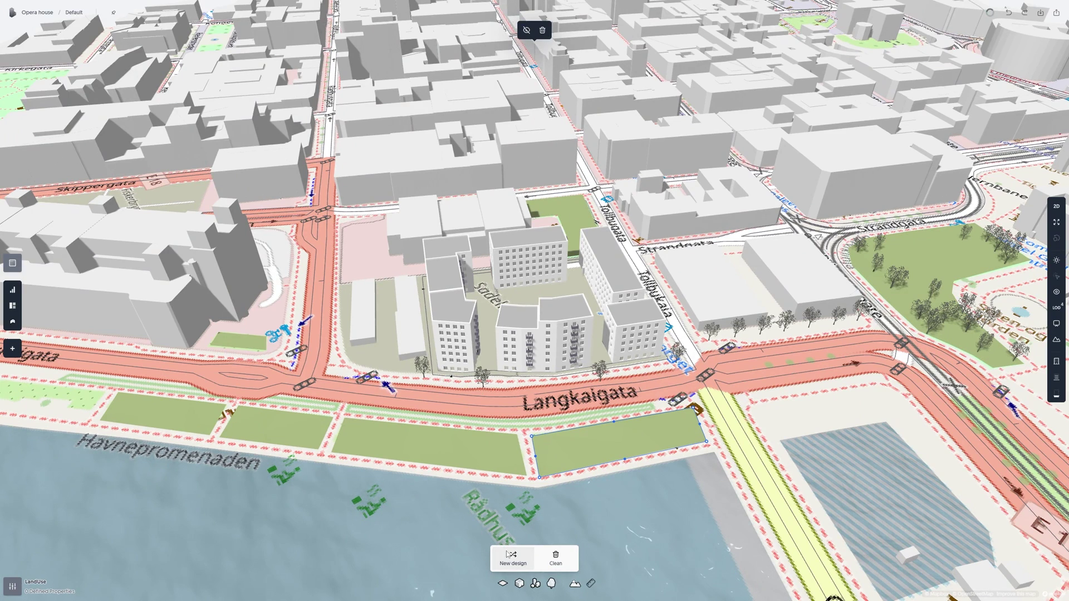
click(511, 555)
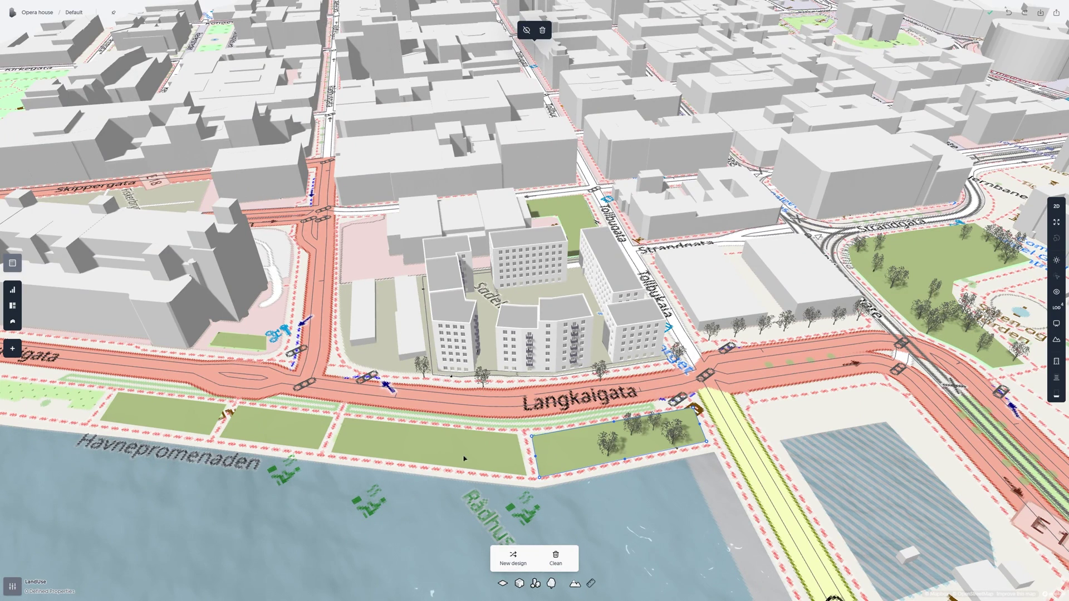
click(512, 557)
click(715, 502)
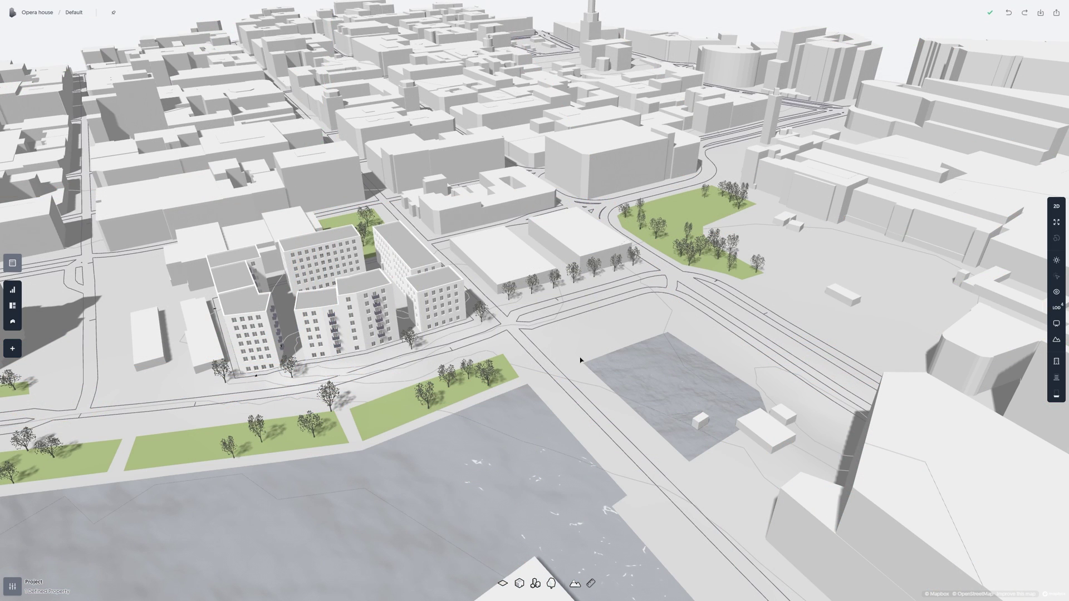
- Raise a rectangular terrain mound on the plaza and display the terrain as Cut/Fill
click(502, 583)
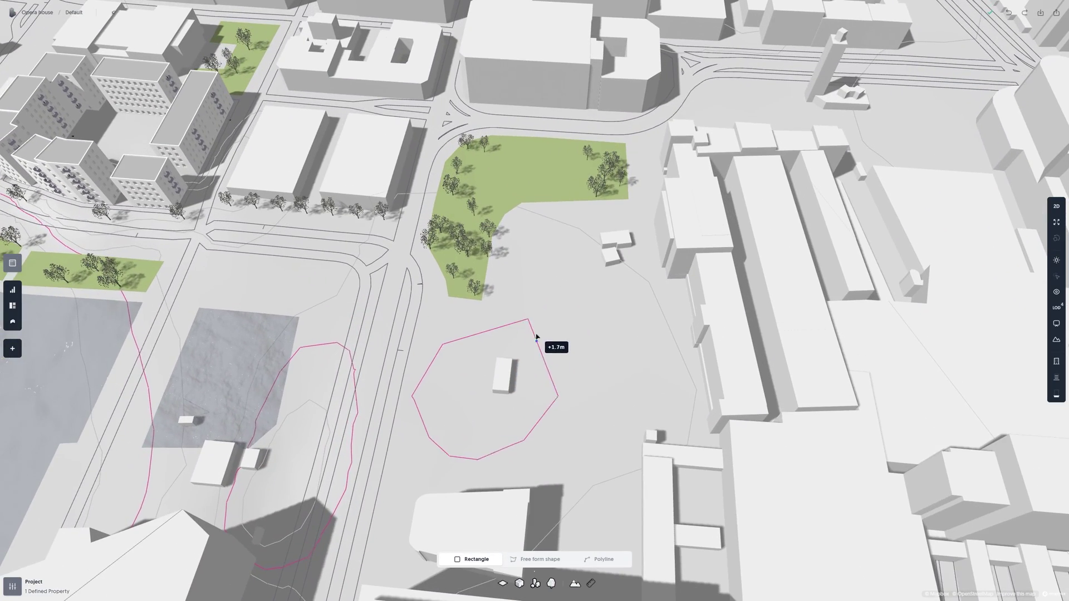
click(532, 314)
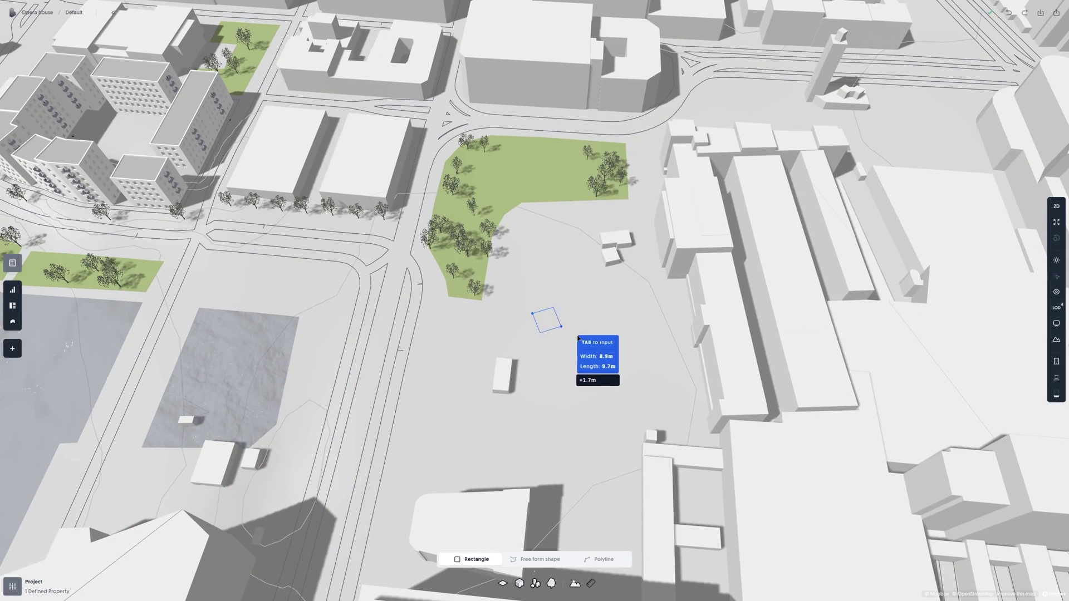
click(648, 380)
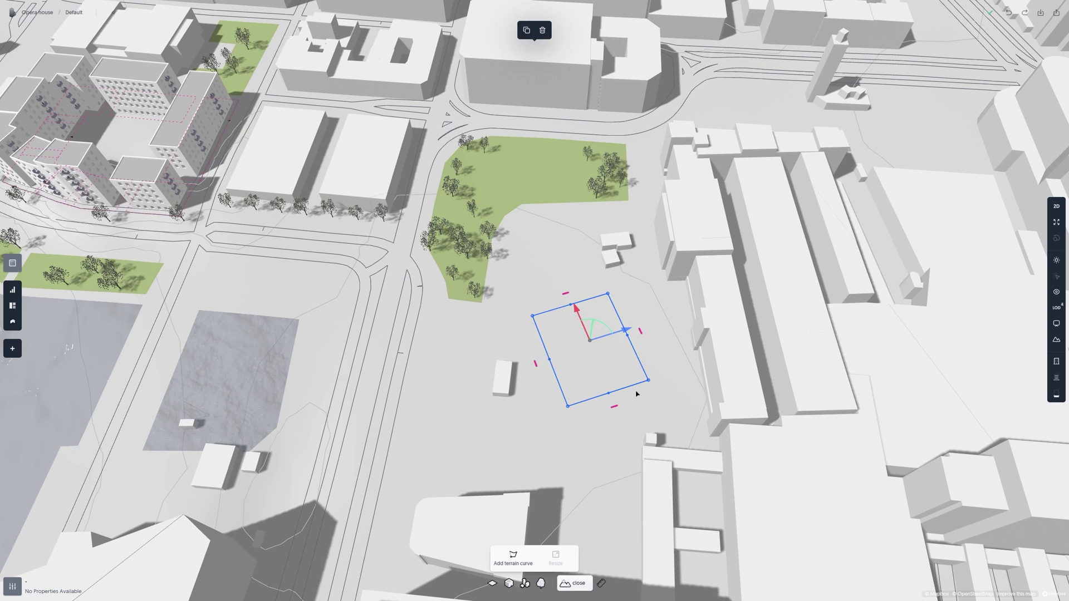
right_drag(636, 393, 635, 316)
drag(599, 201, 601, 188)
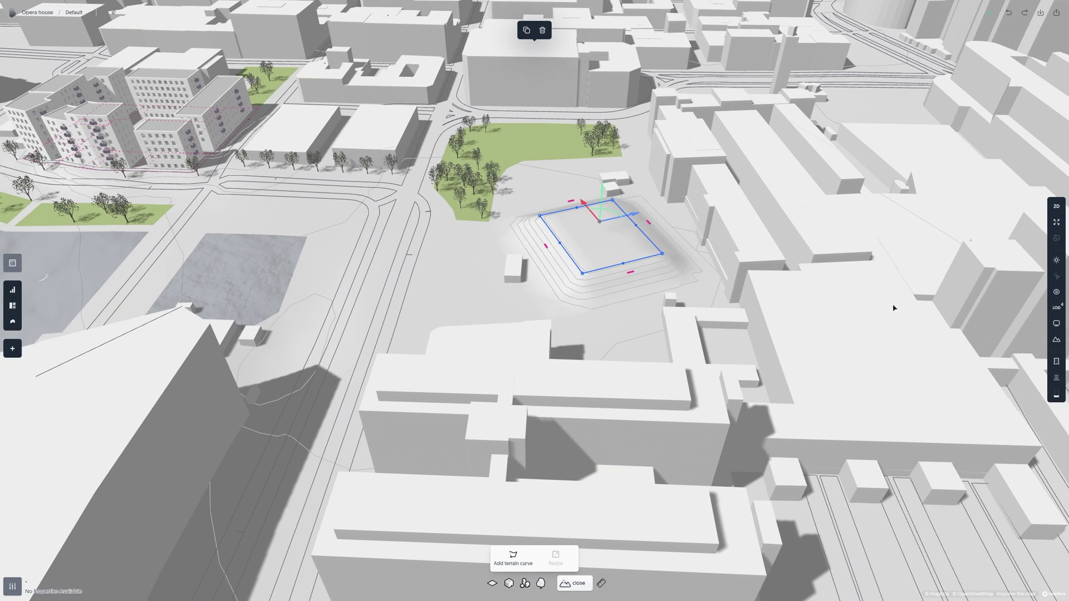
click(1061, 344)
click(1024, 332)
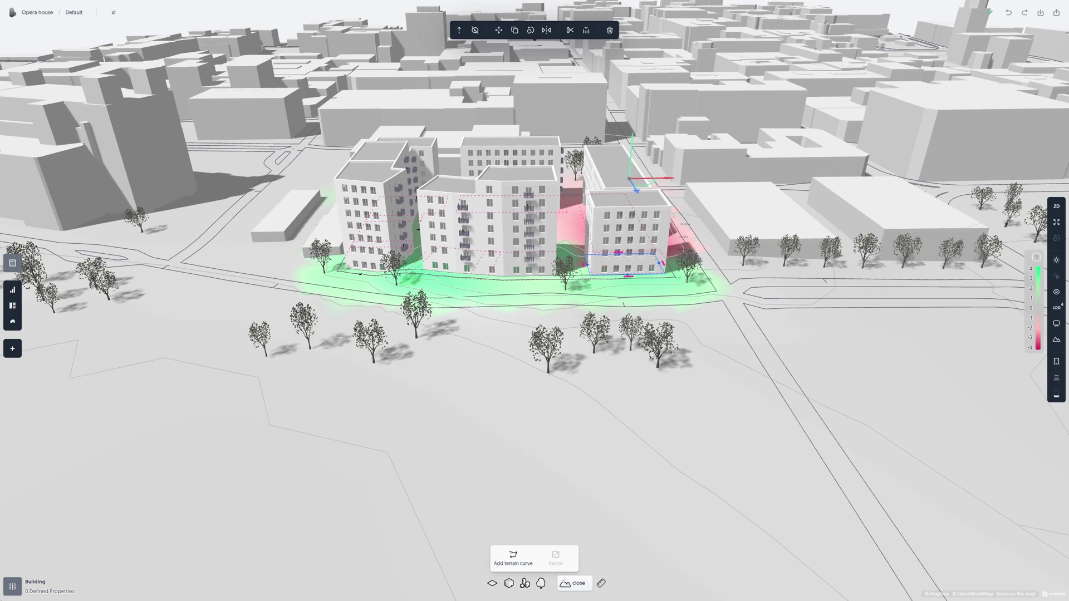
- Try the right building's Terrain interaction options and nudge its height up and down
key(Escape)
click(13, 586)
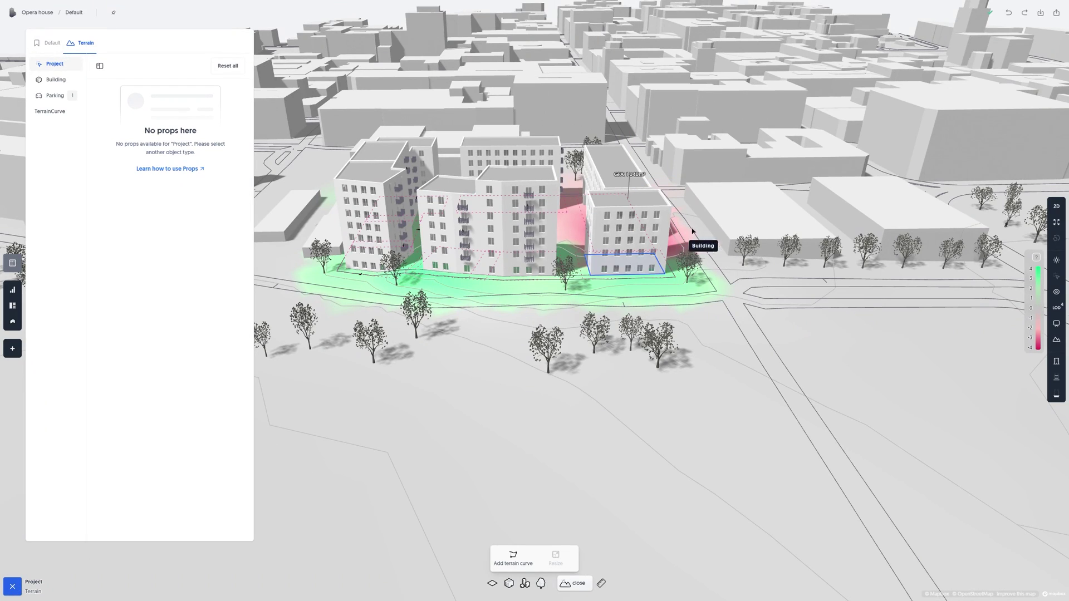
click(656, 241)
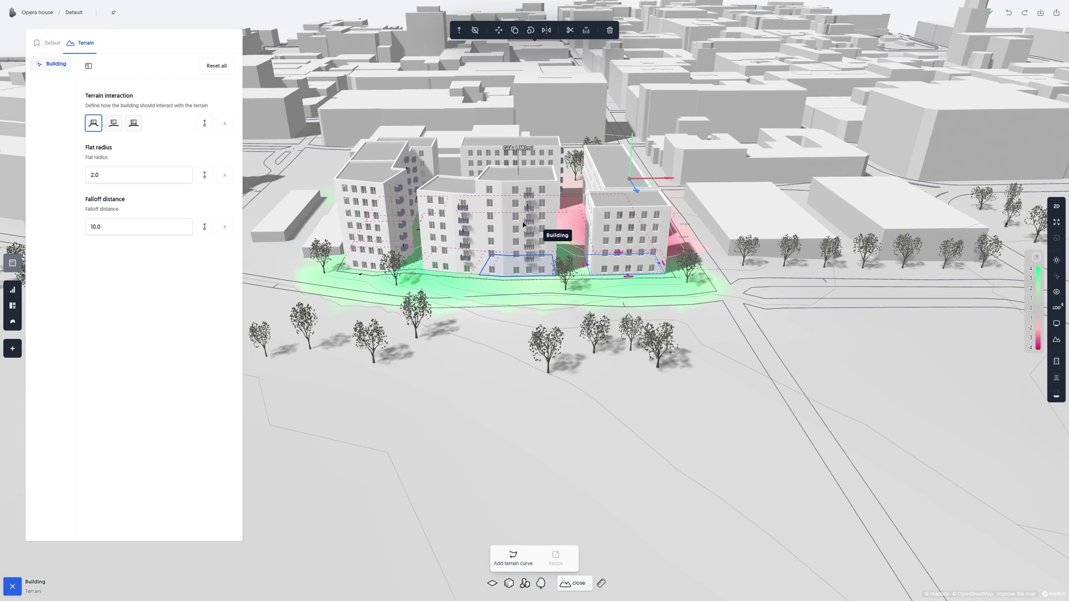
click(114, 122)
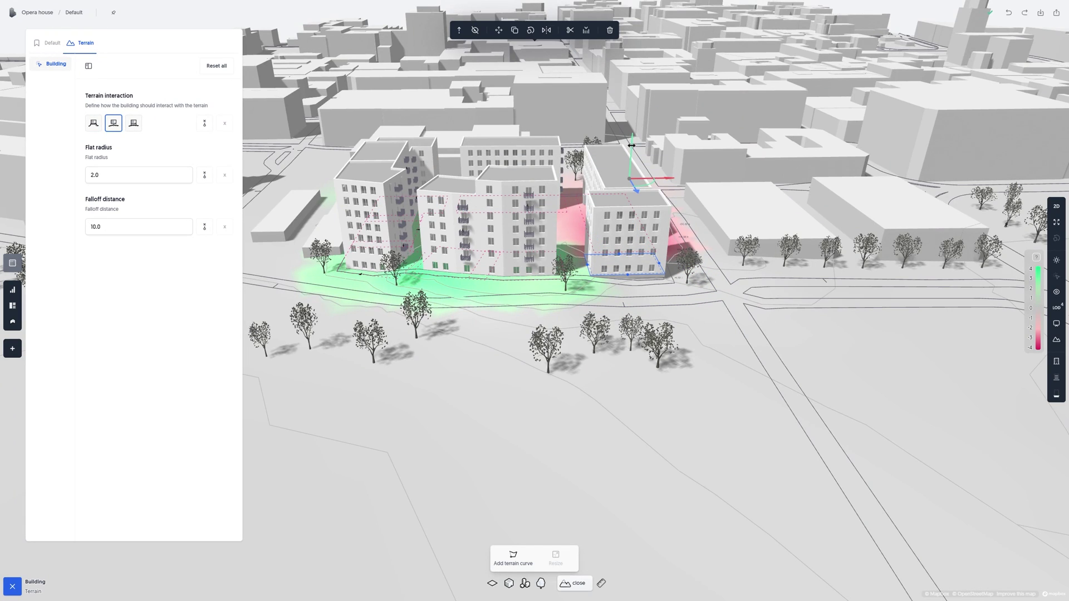
drag(631, 145, 632, 131)
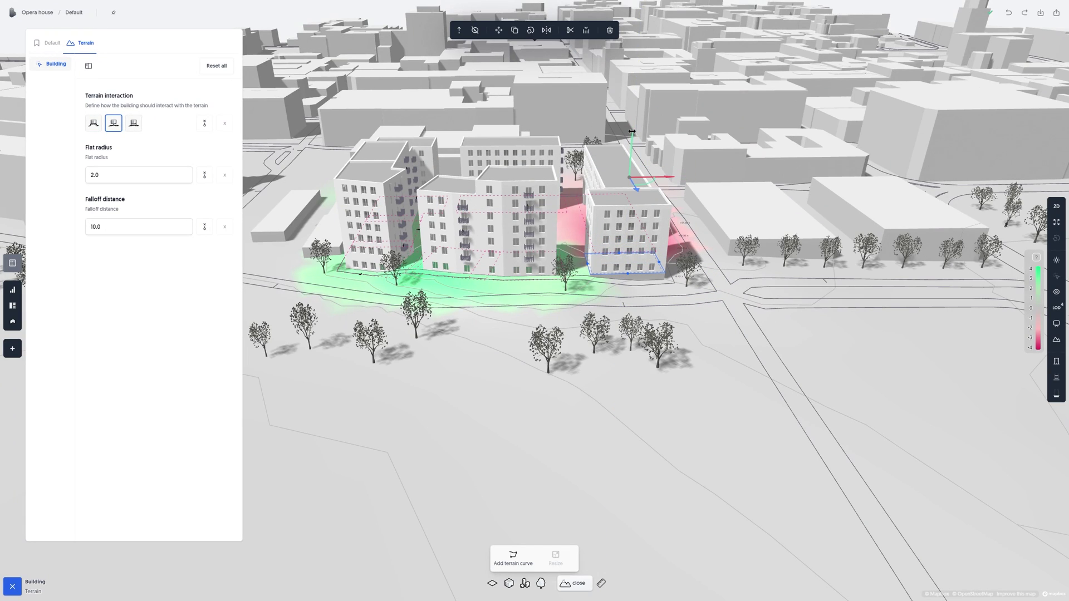
click(133, 122)
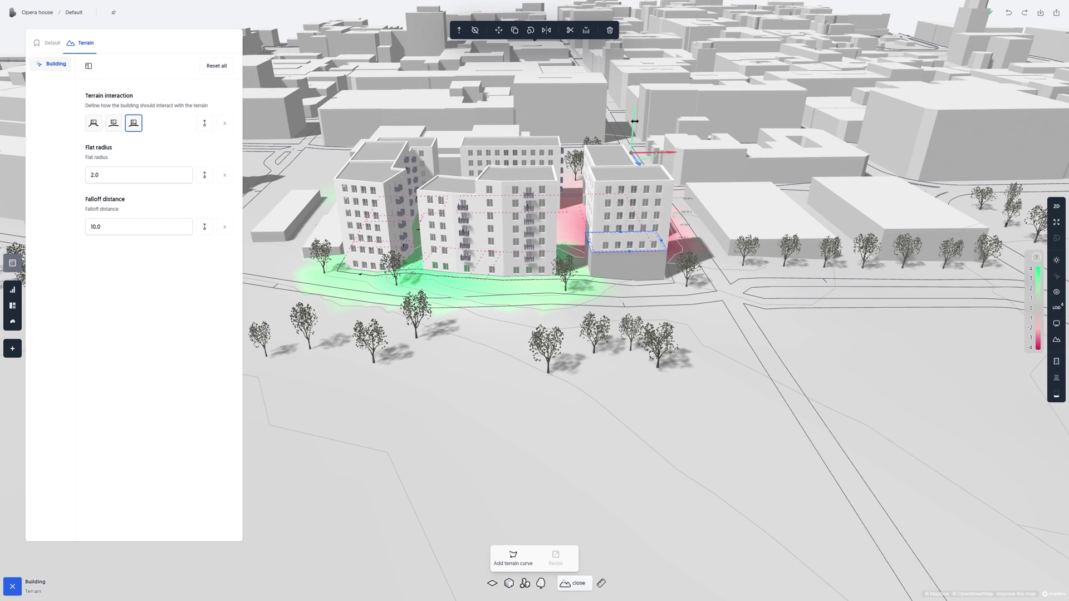
mouse_move(631, 151)
mouse_down()
mouse_move(630, 179)
mouse_move(630, 149)
mouse_up()
click(93, 123)
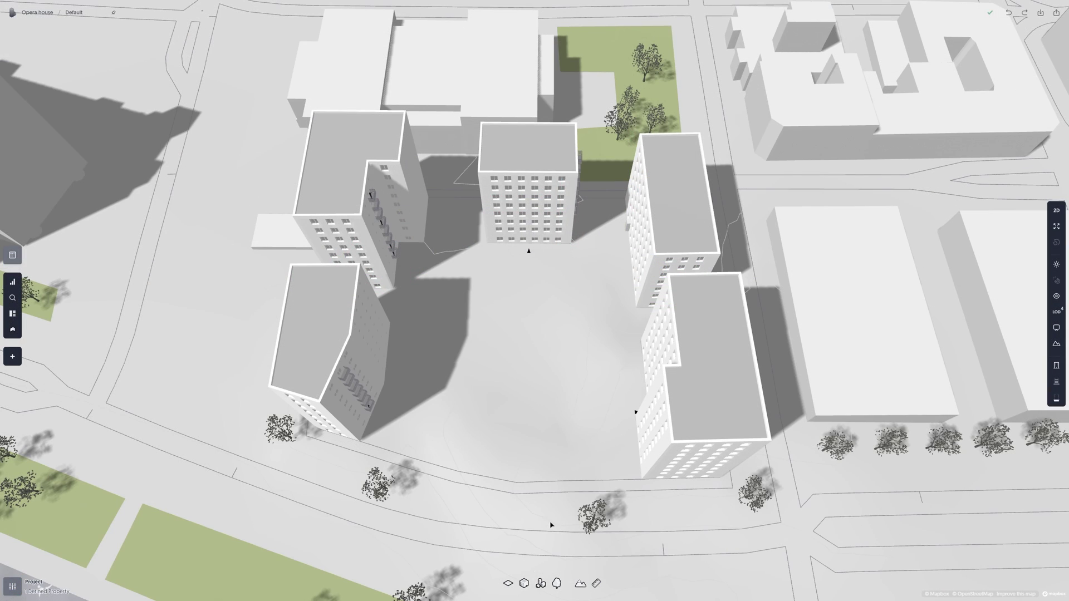
- Measure the building's base edge, which comes to 18.64 m
click(596, 583)
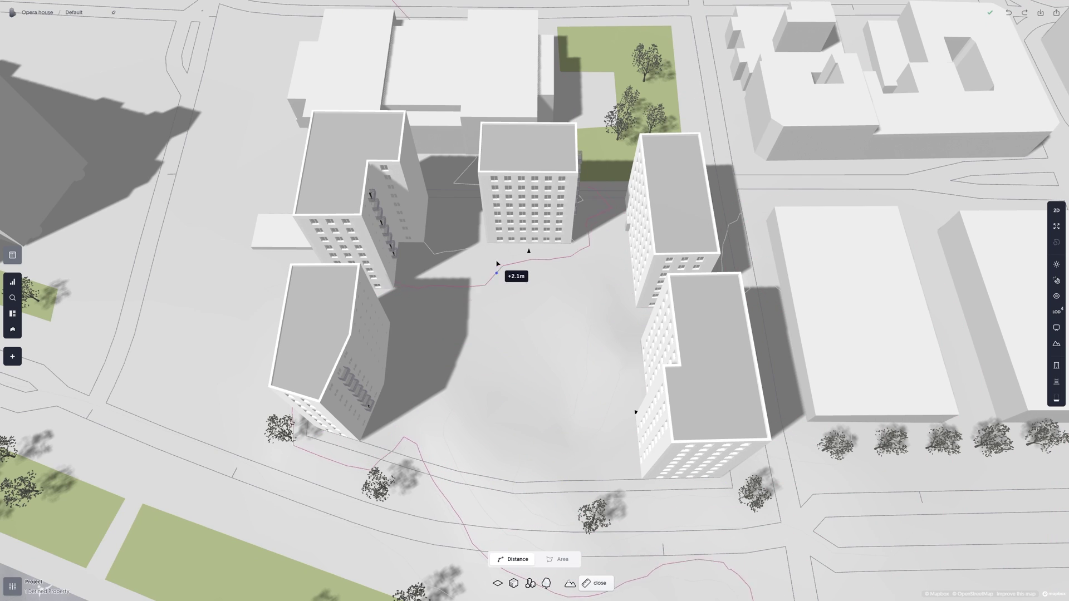
click(487, 242)
click(570, 244)
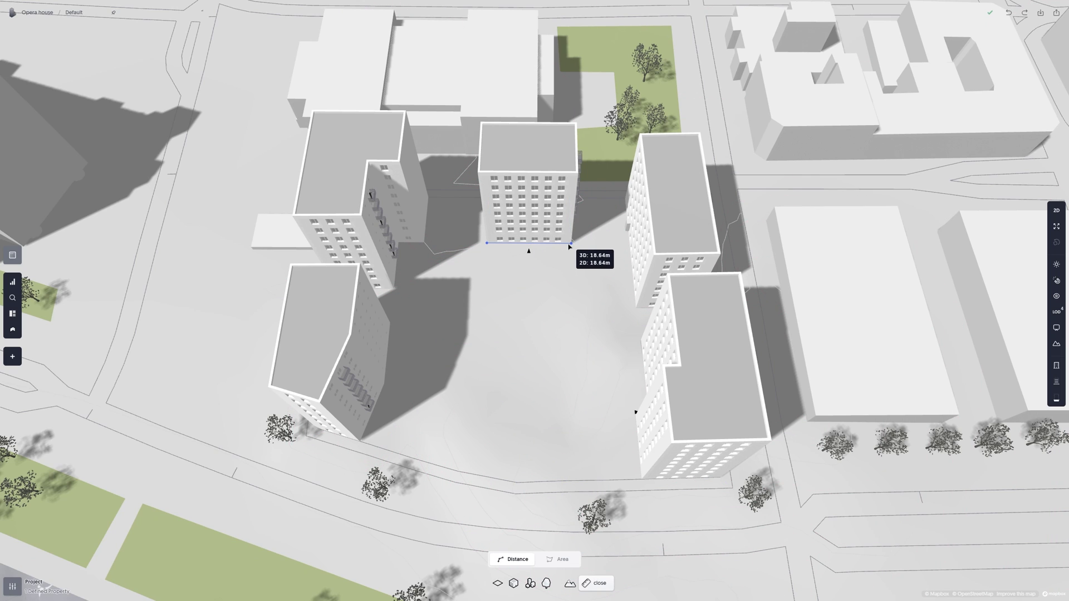
key(Escape)
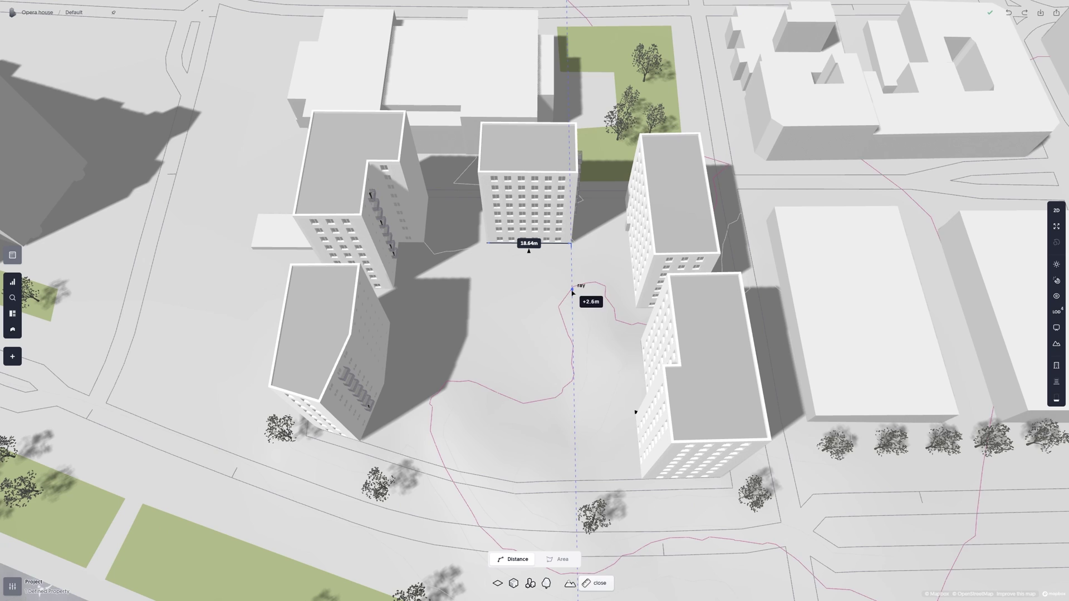
- Outline the courtyard's seven corners with the Area tool and close the polygon
click(554, 558)
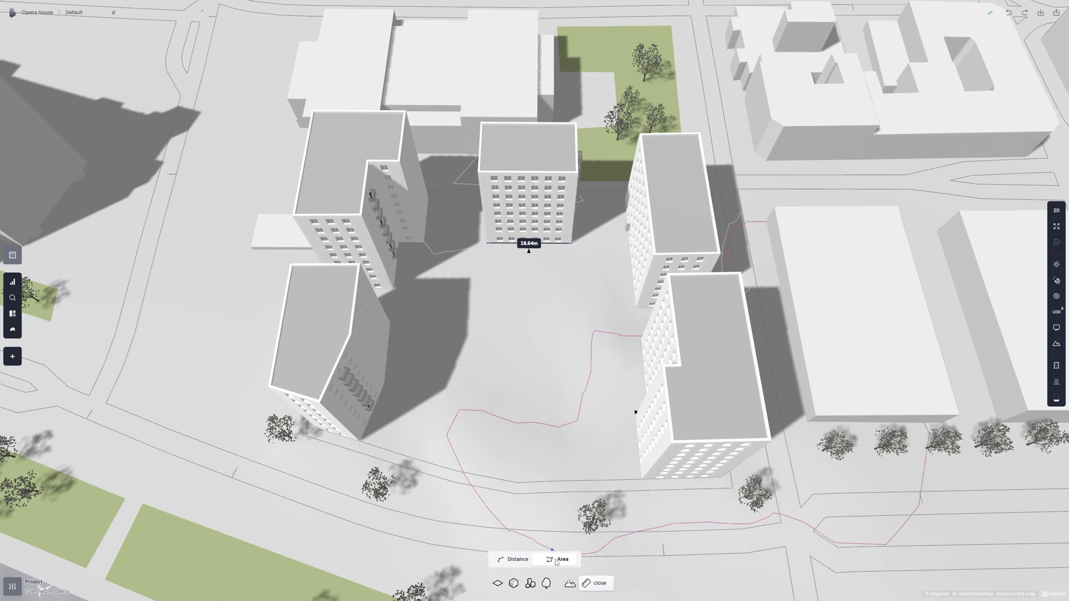
click(629, 243)
click(516, 319)
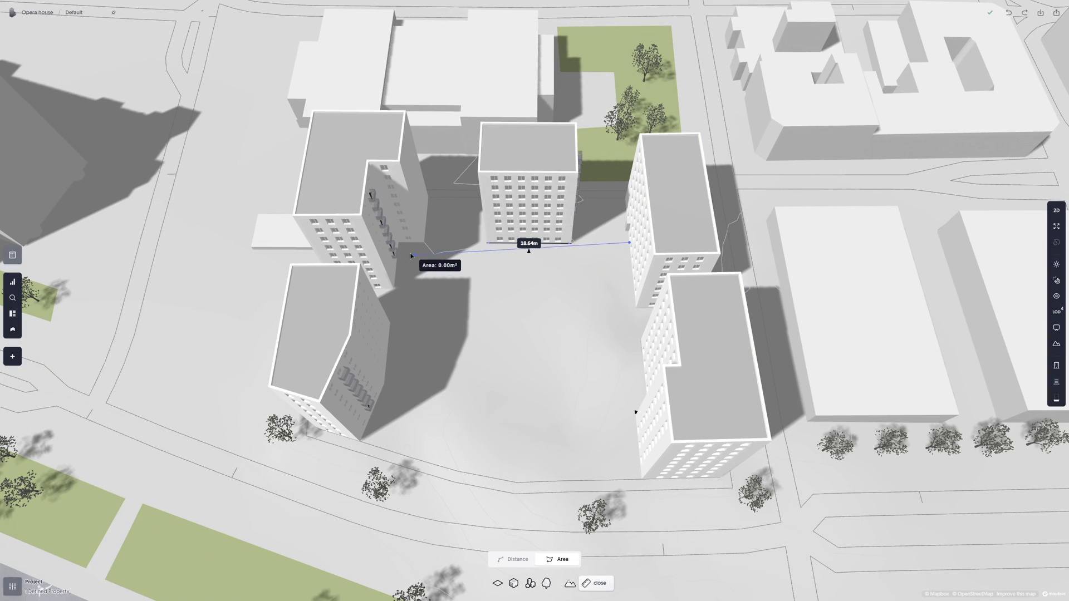
click(399, 242)
click(384, 383)
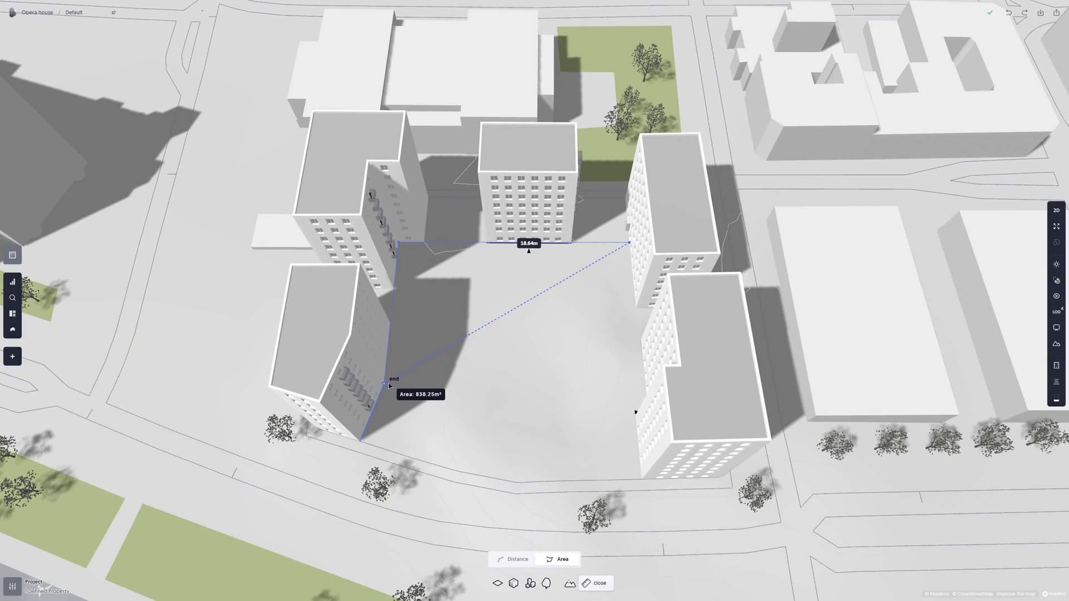
click(360, 440)
click(516, 484)
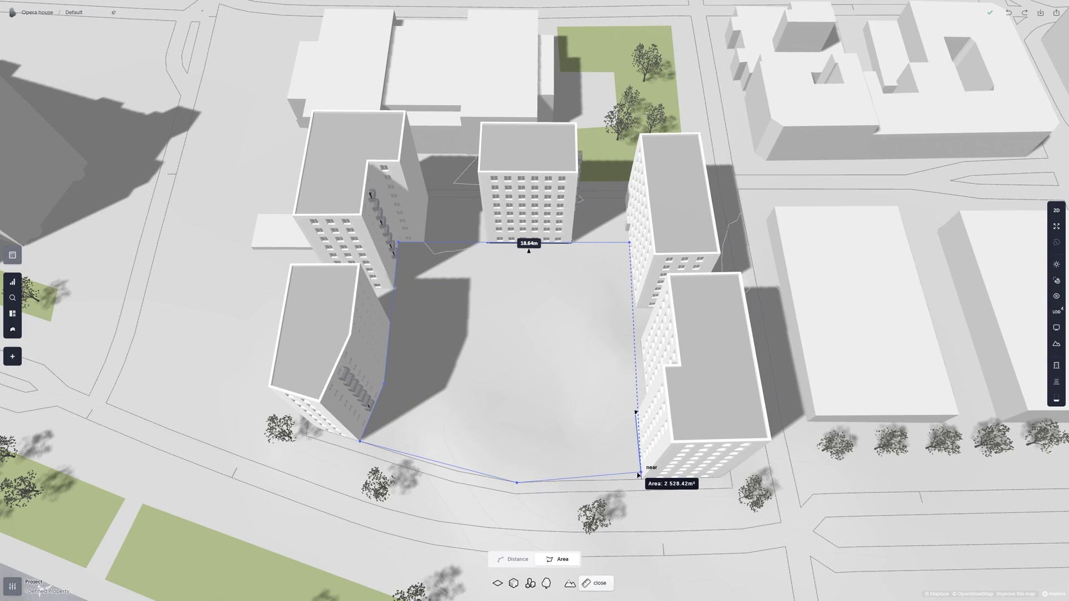
click(642, 479)
click(629, 243)
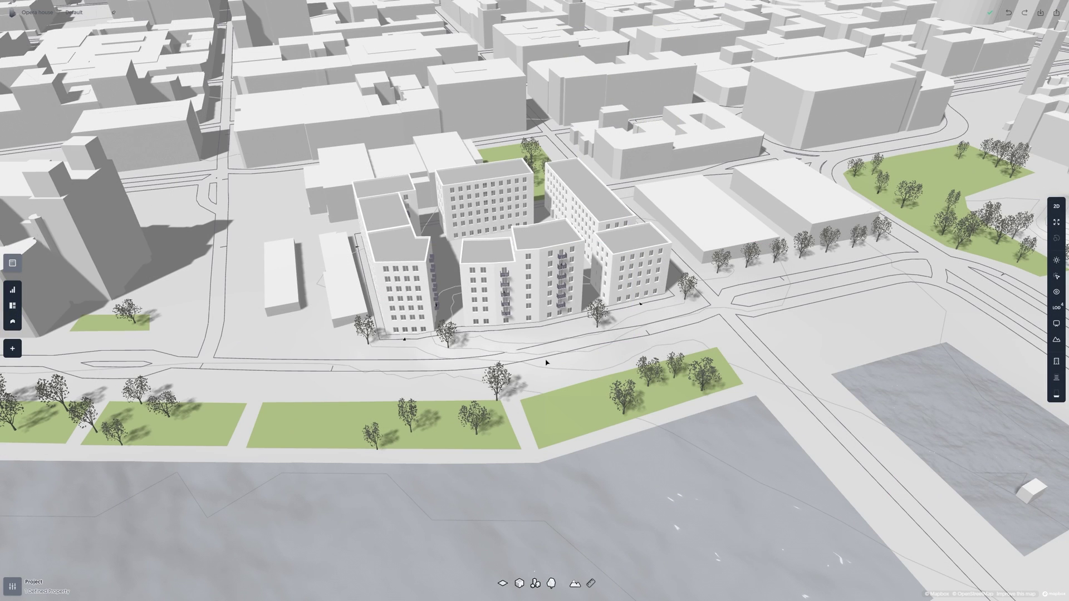
- Open the scheme statistics and lower the middle building's roof by a few floors
click(10, 290)
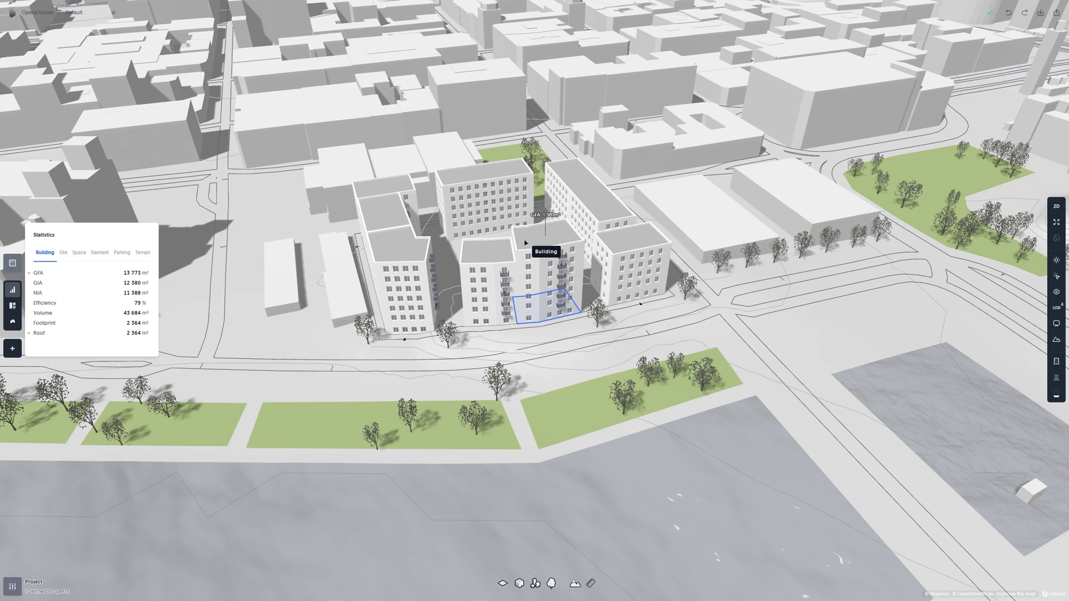
click(543, 241)
mouse_move(543, 240)
mouse_down()
mouse_move(543, 272)
mouse_move(536, 237)
mouse_up()
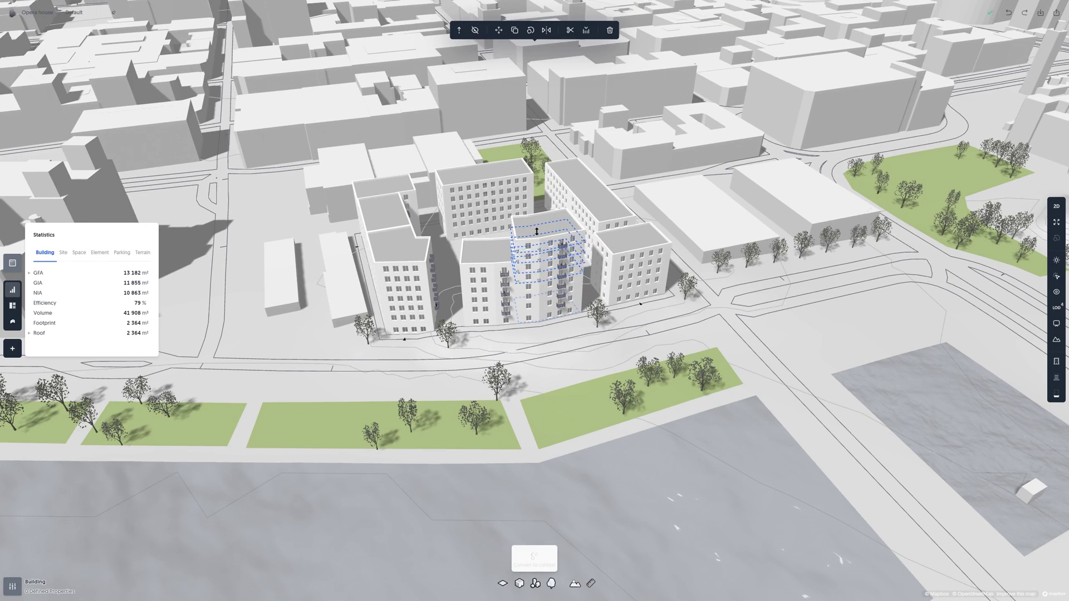
- Browse the space, element, parking and terrain cut/fill statistics, then return to building statistics
click(81, 253)
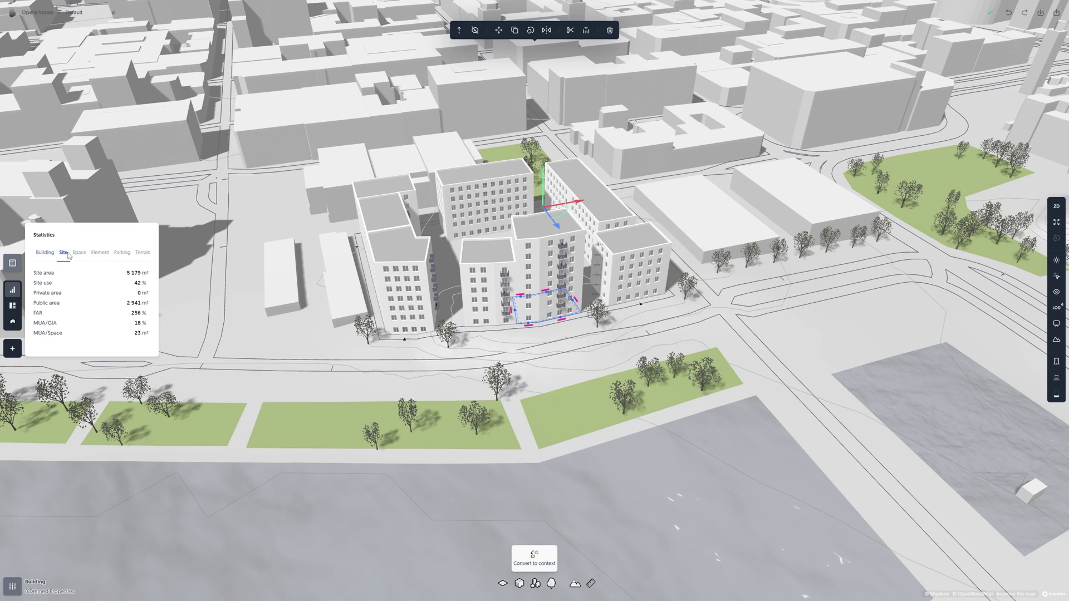
click(99, 254)
click(122, 253)
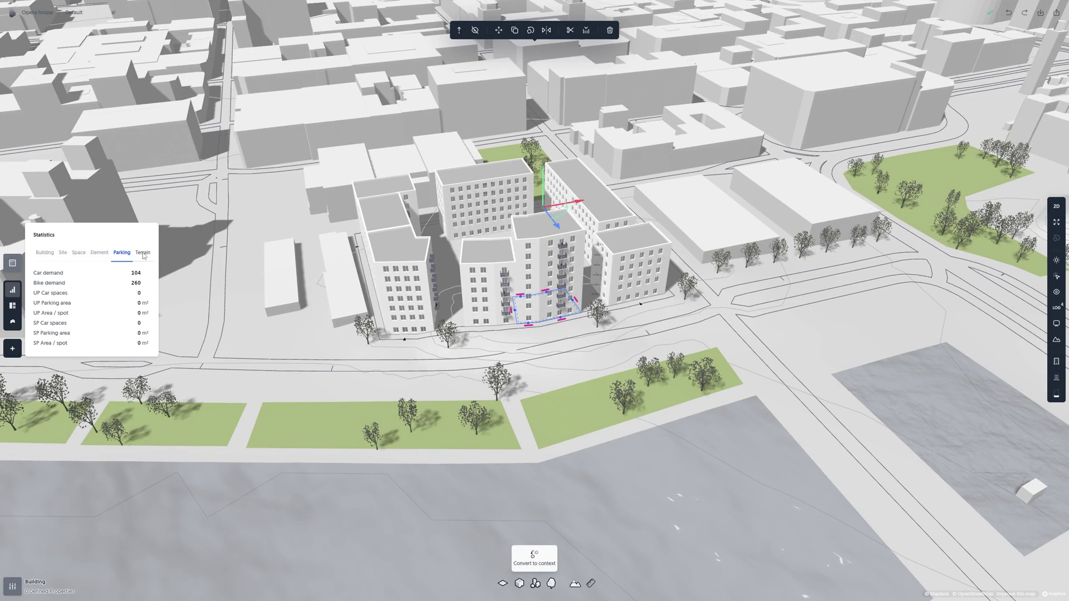
click(144, 255)
click(45, 253)
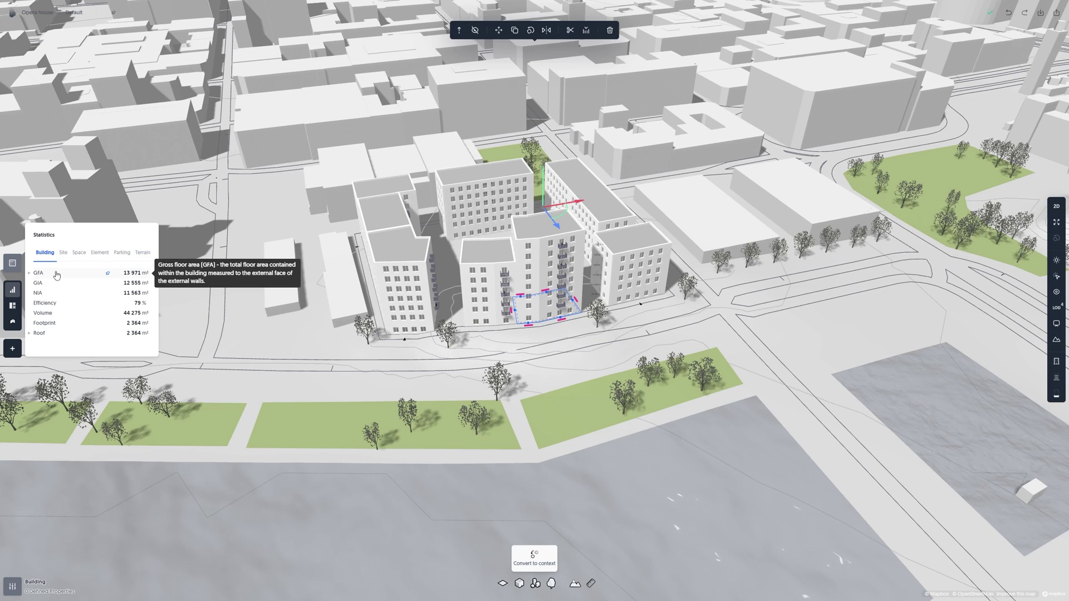
- Pin the GFA, Efficiency and Footprint figures so they stay on display
click(108, 274)
click(108, 303)
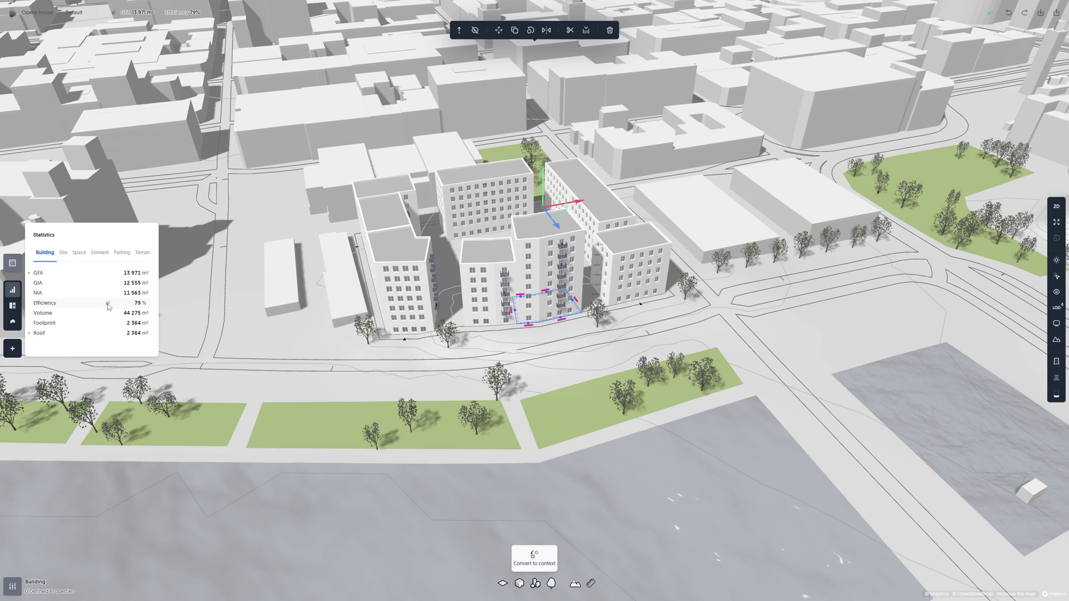
click(108, 324)
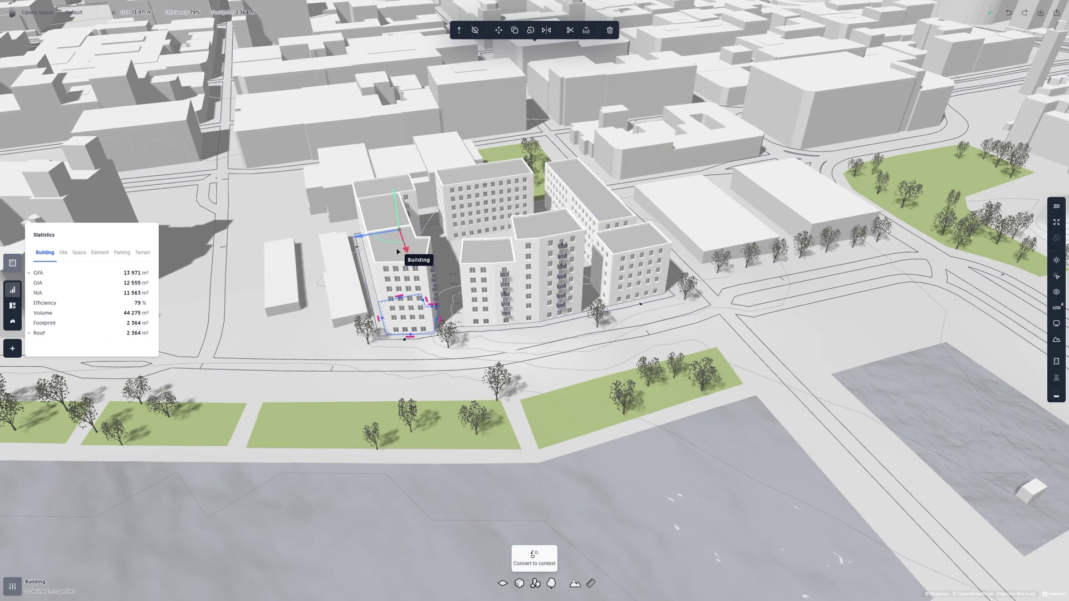
- Change the height of the left building's upper floors
click(401, 273)
drag(399, 286, 406, 239)
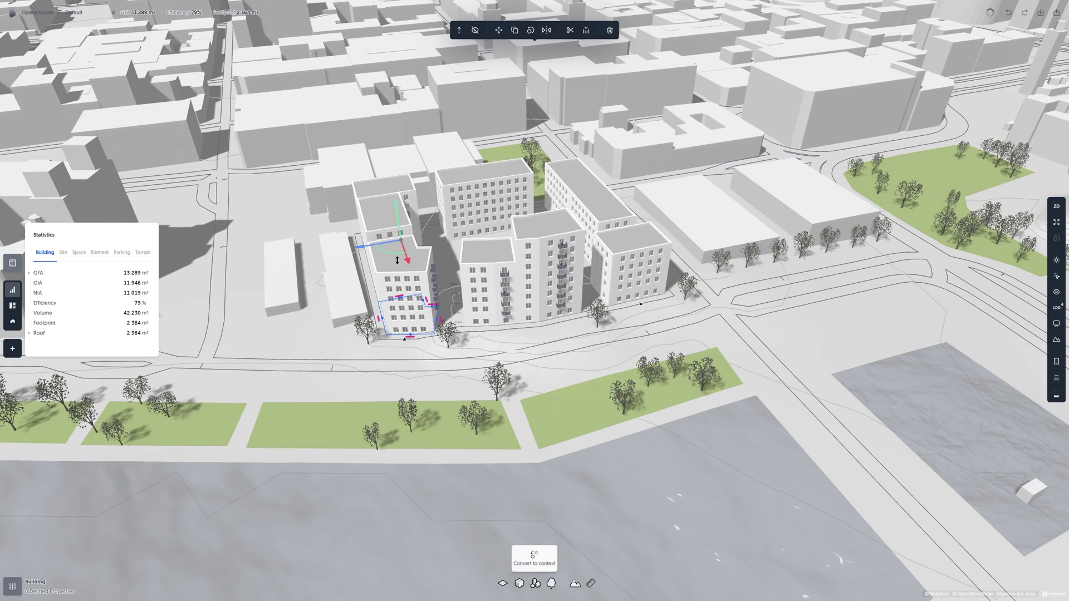
key(Escape)
- Expand GFA into category, tag and light/dark breakdowns and colour the buildings by category
mouse_move(58, 276)
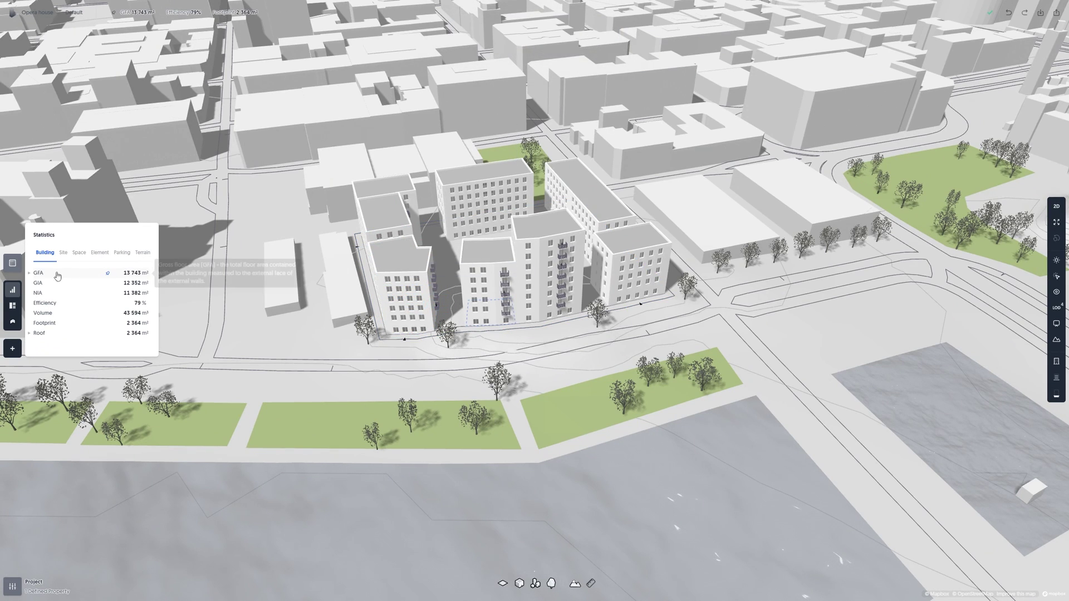
click(29, 273)
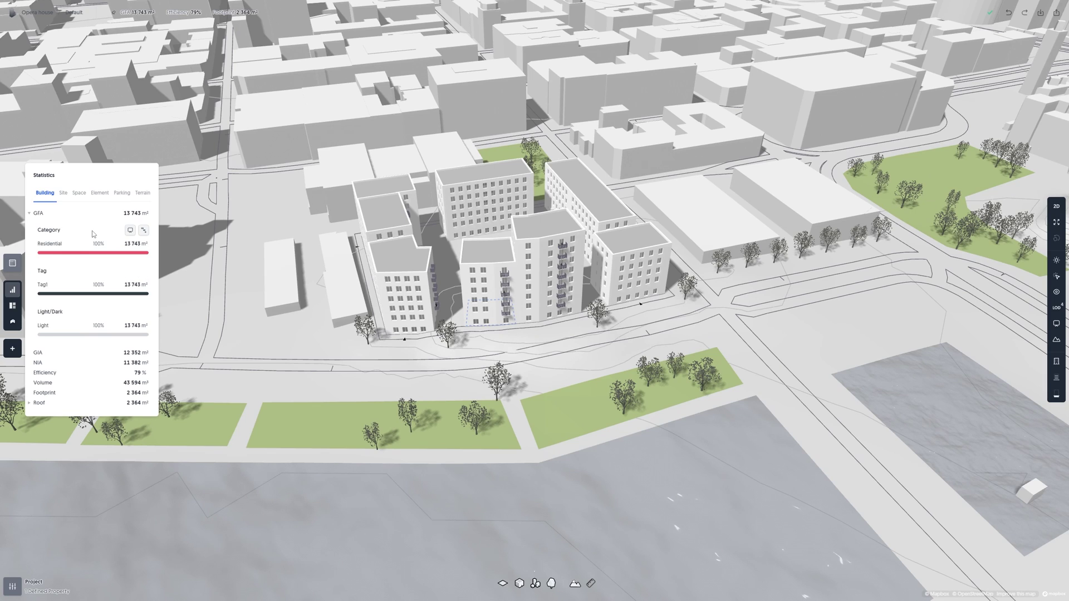
click(130, 230)
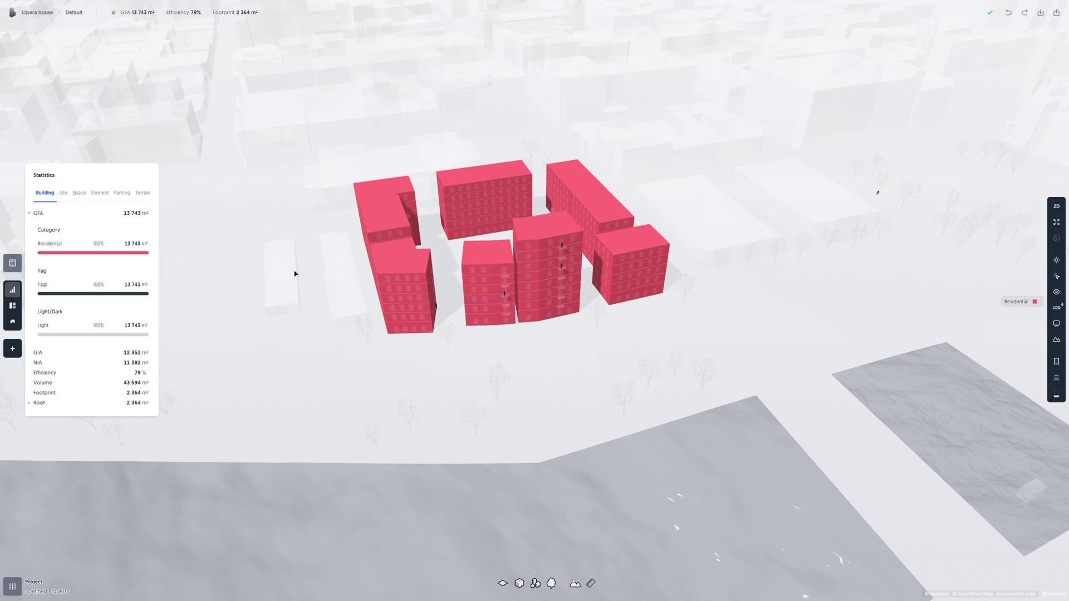
- Make the middle block's lower two storeys Commercial
click(539, 320)
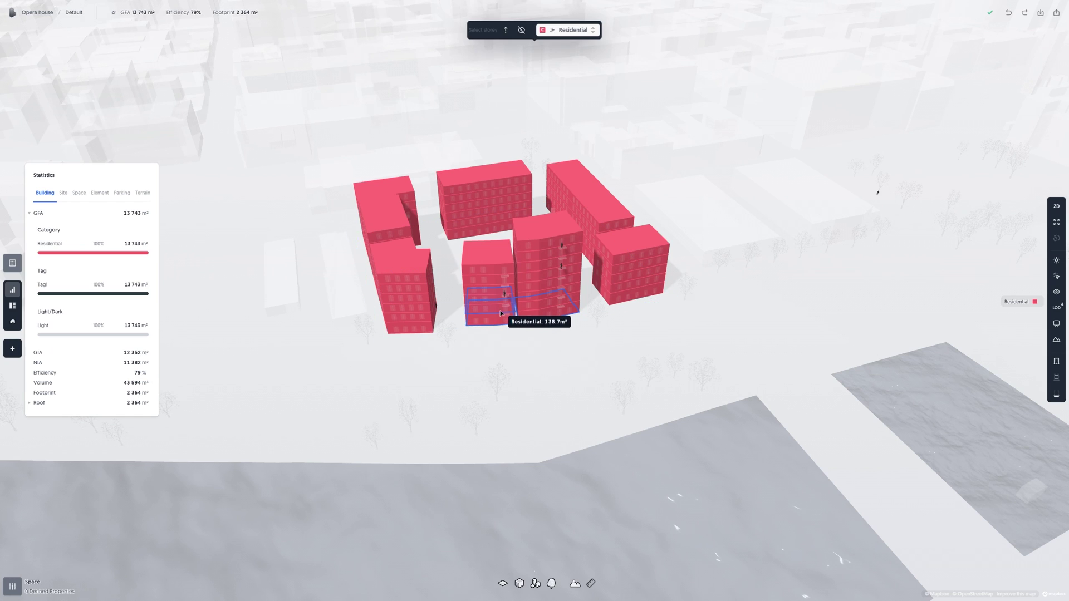
shift+click(500, 309)
click(582, 31)
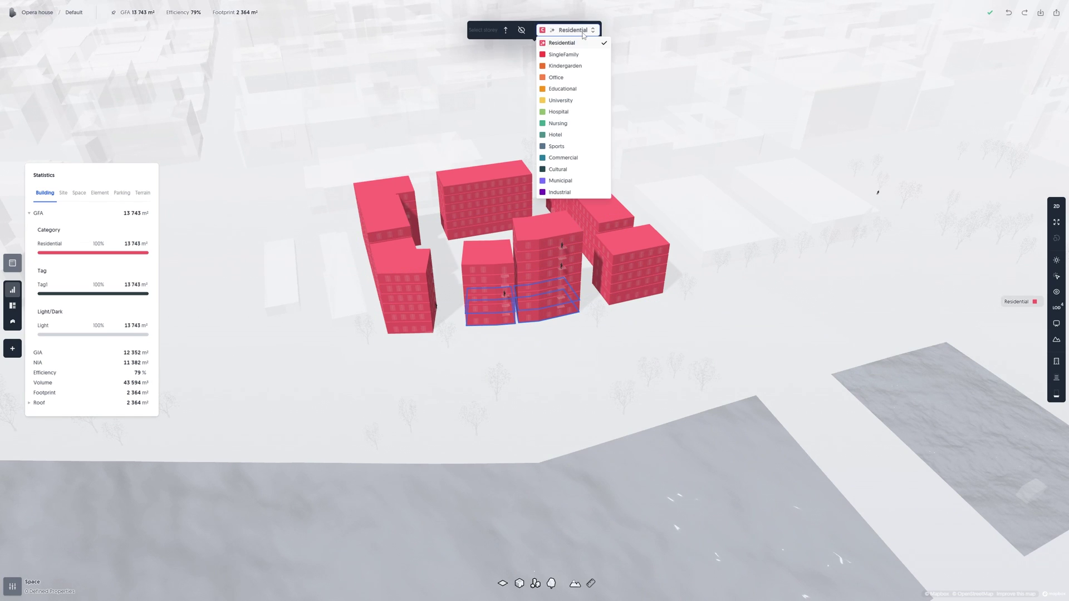
click(563, 158)
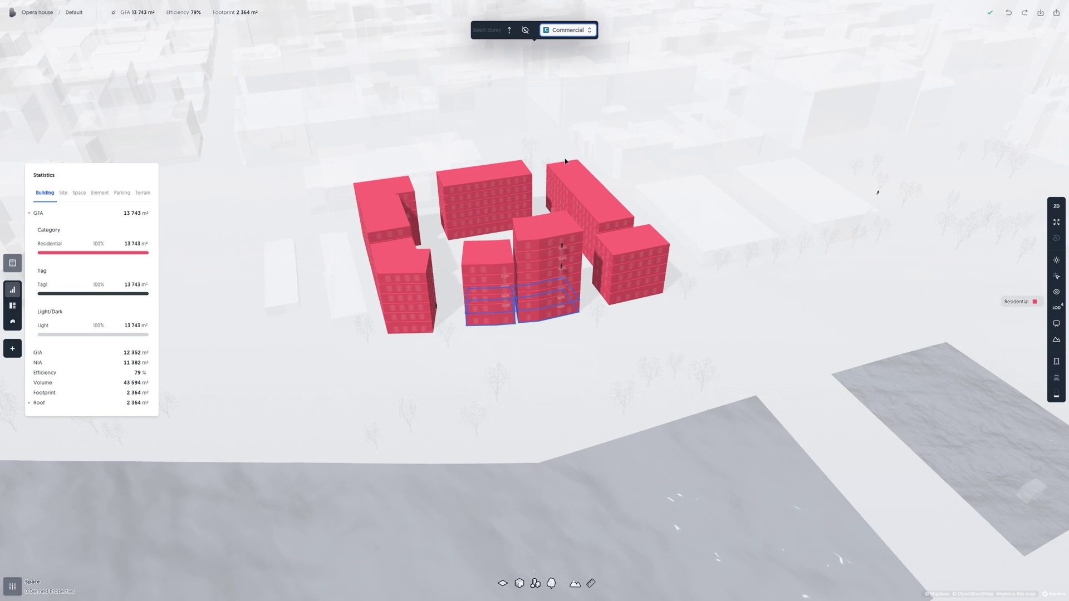
- Set the taller block's upper storeys to Office and clear the selection
drag(569, 289, 574, 225)
click(579, 31)
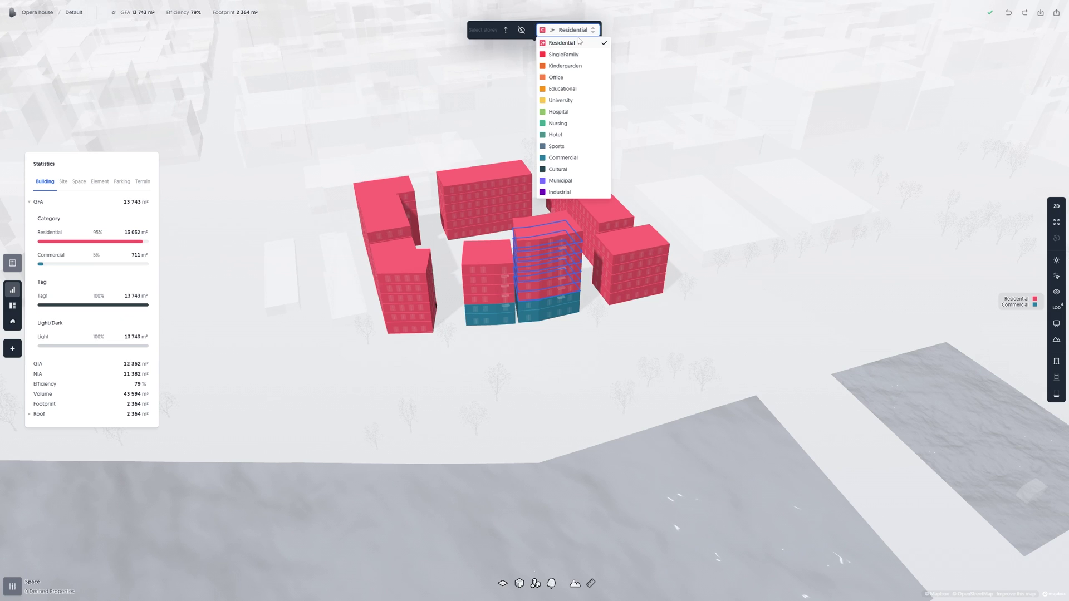
click(564, 77)
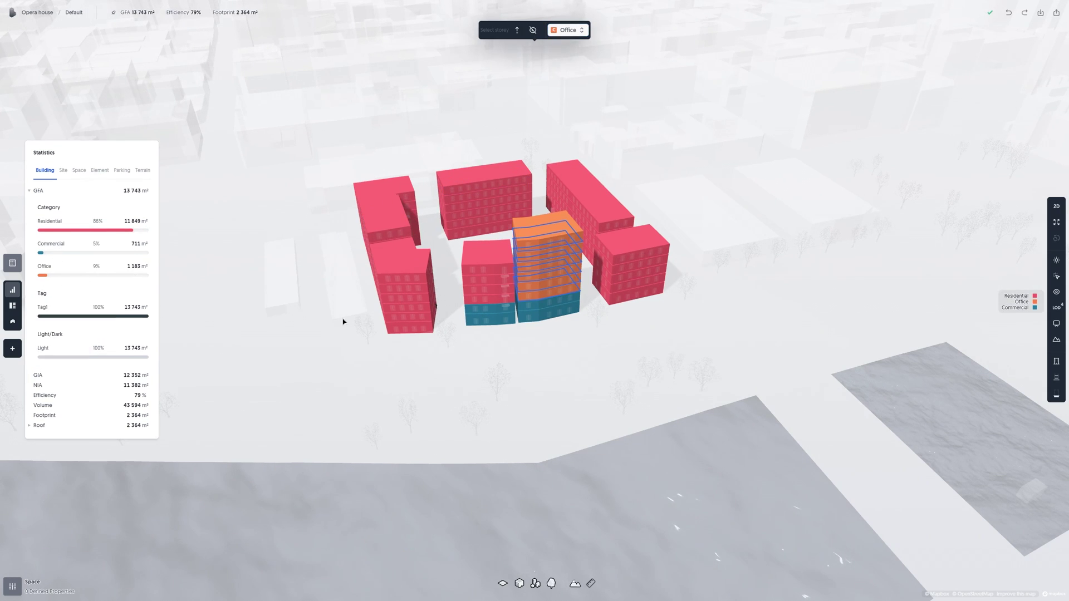
click(497, 348)
click(1055, 324)
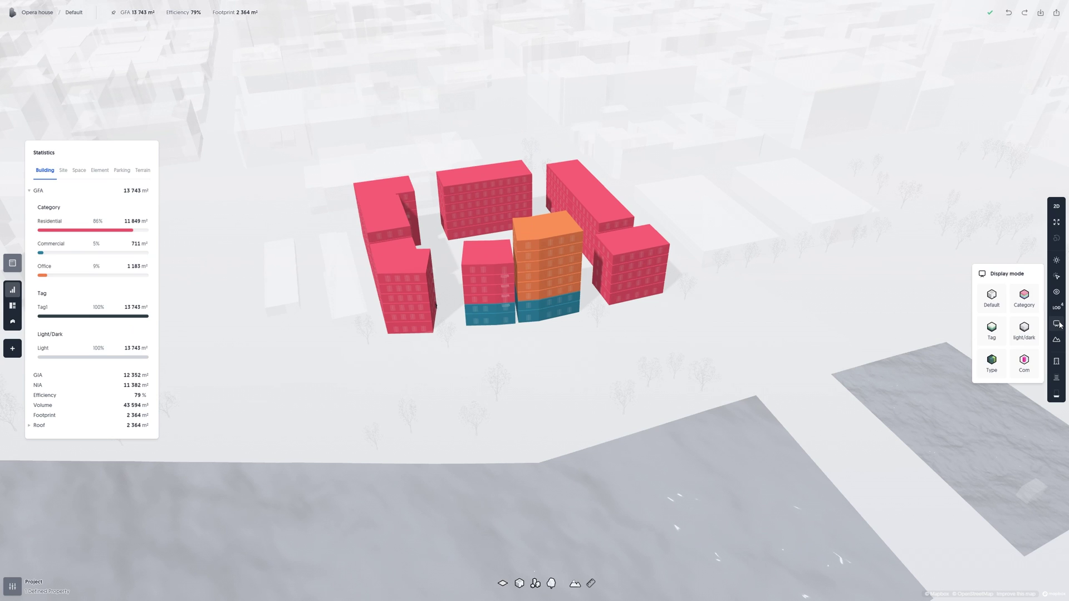
- Preview the Tag, Light/dark, Type and Core display modes, then return to Default
click(1002, 333)
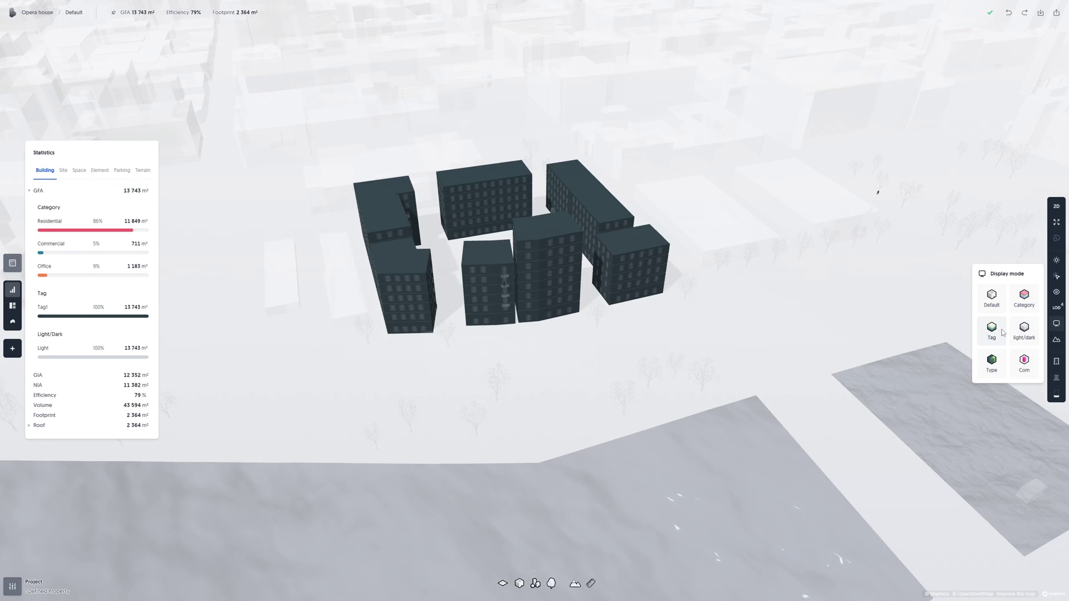
click(1023, 330)
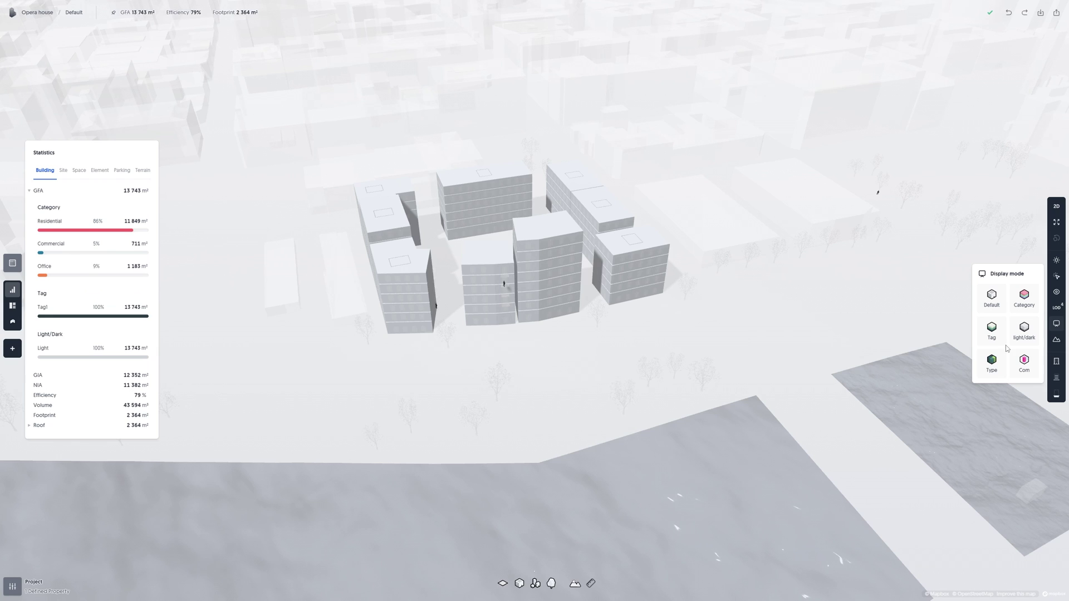
click(993, 362)
click(1022, 363)
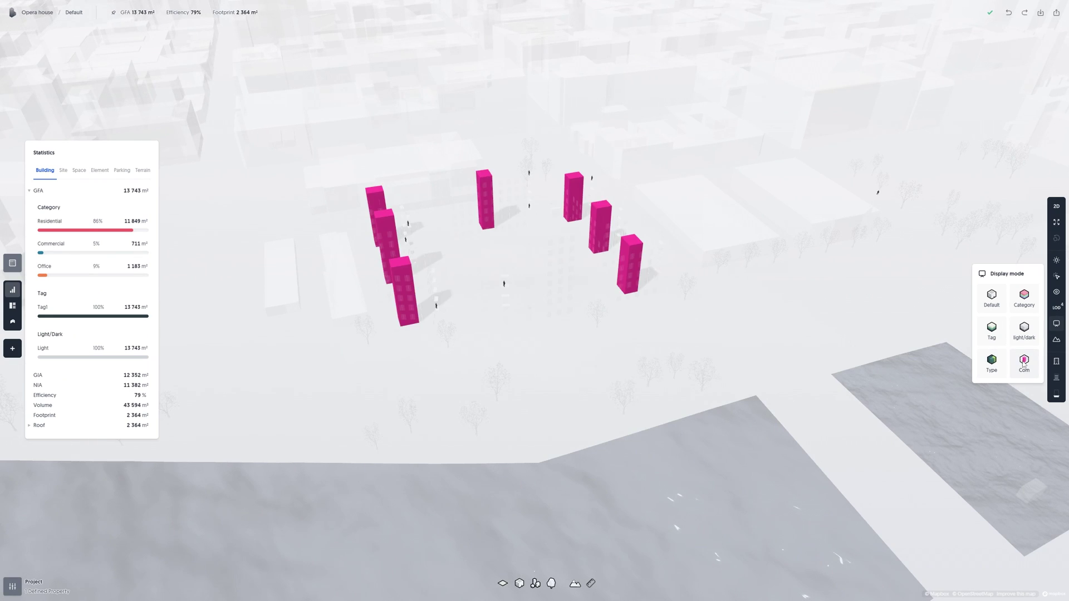
click(992, 298)
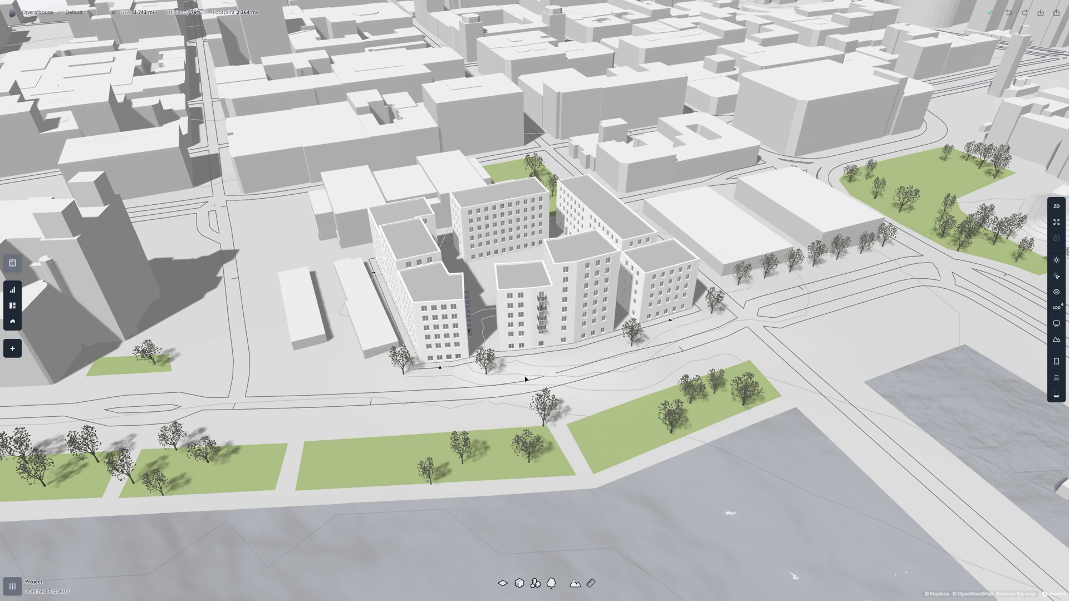
- Review the plot, core and aperture defaults, then set the default roof to a 30° gable
click(12, 586)
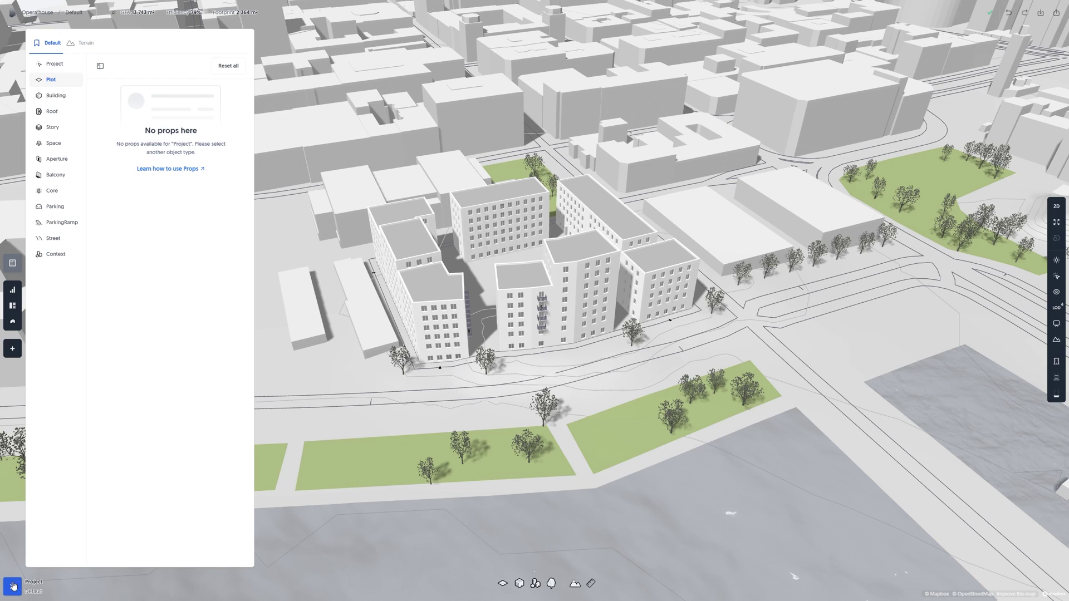
click(54, 83)
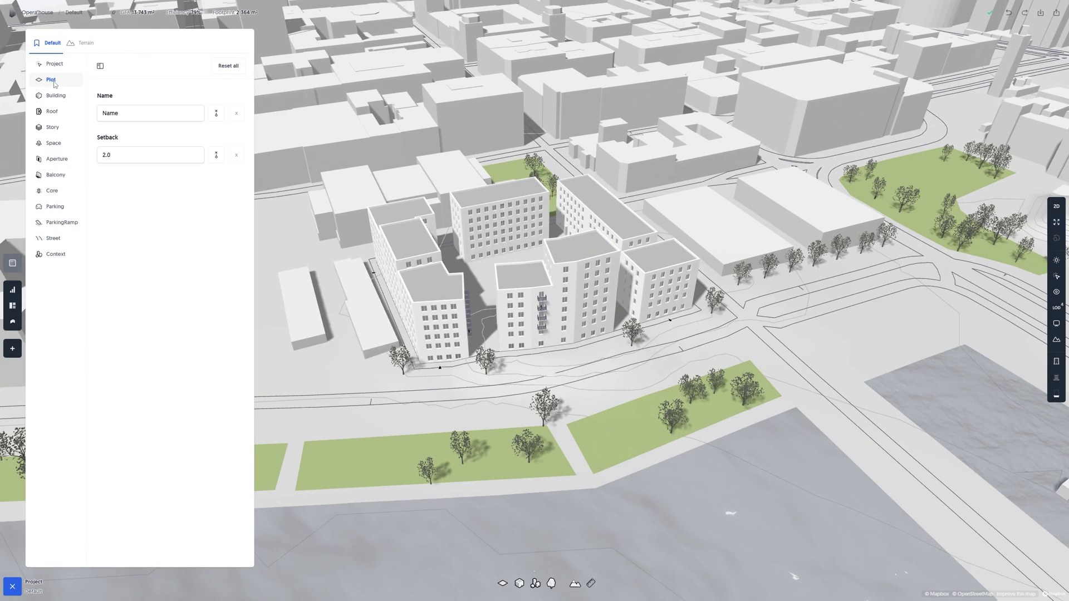
click(58, 190)
click(57, 163)
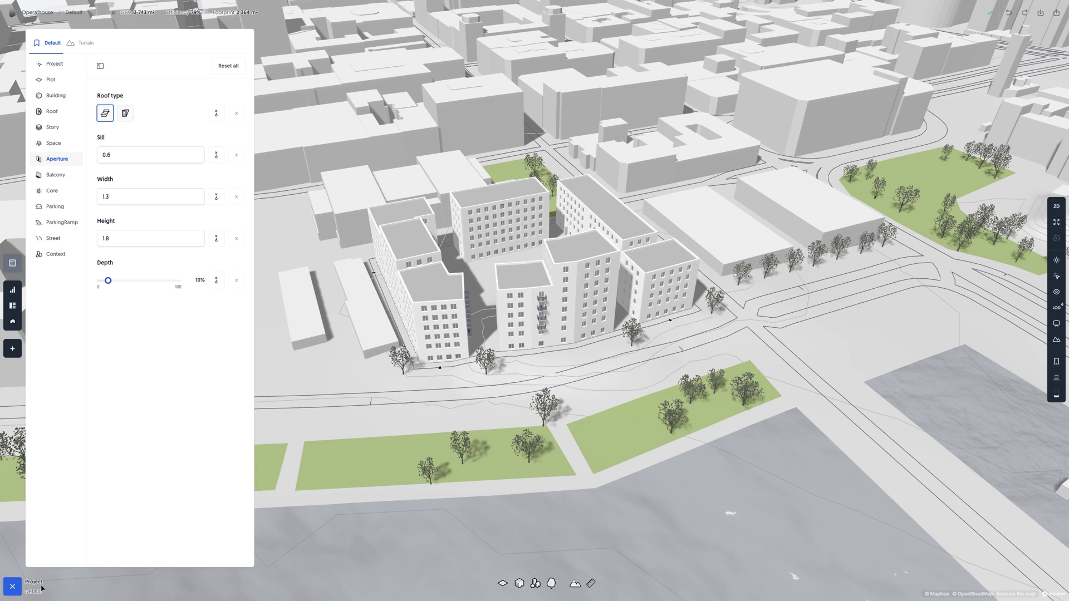
click(58, 115)
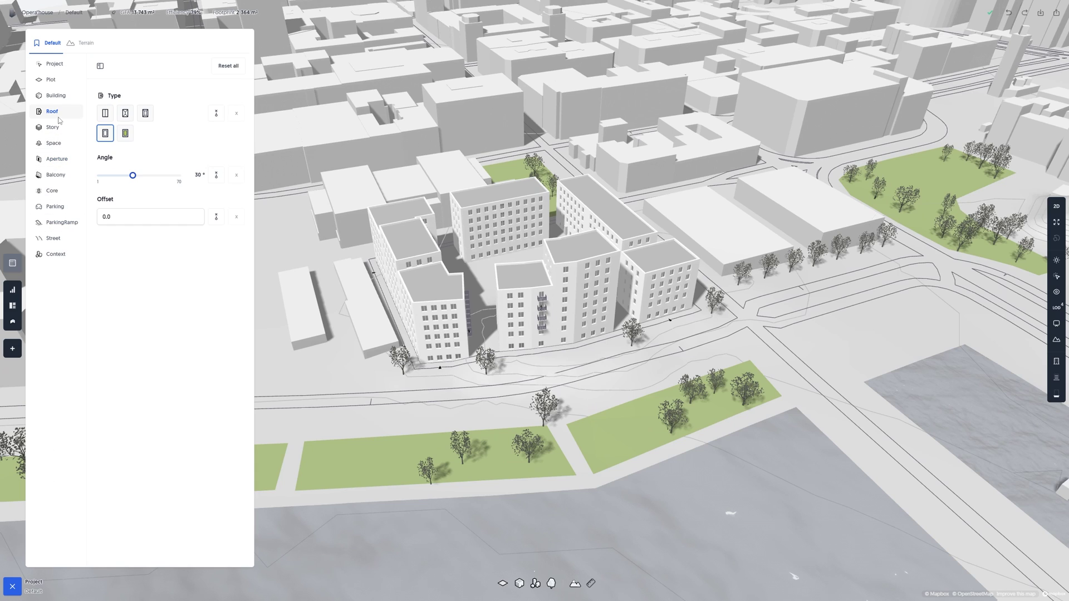
click(105, 114)
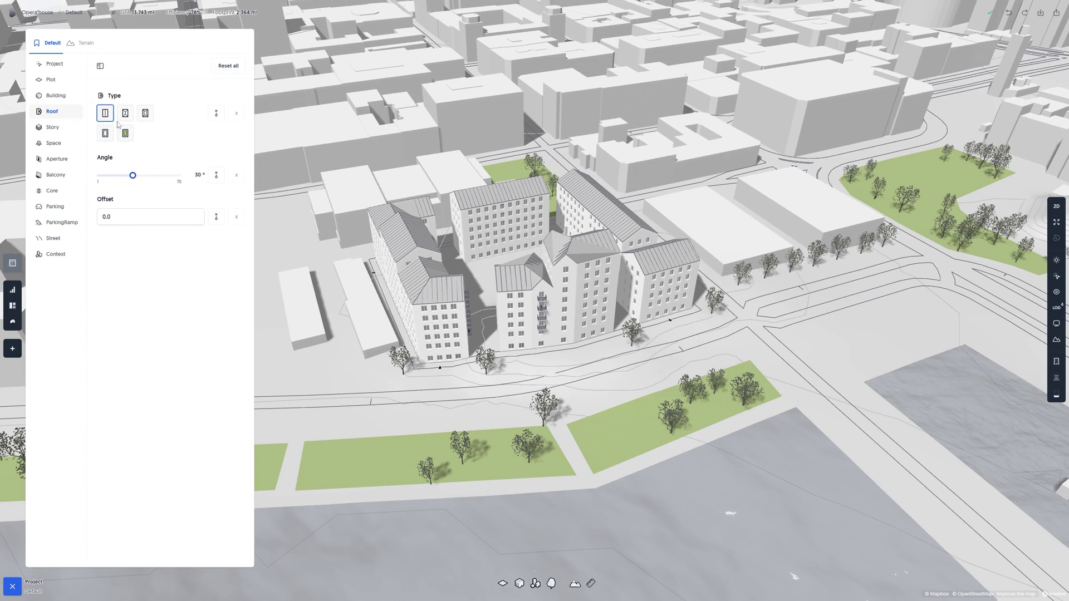
- Give the front-left building wing a flat green roof
click(445, 327)
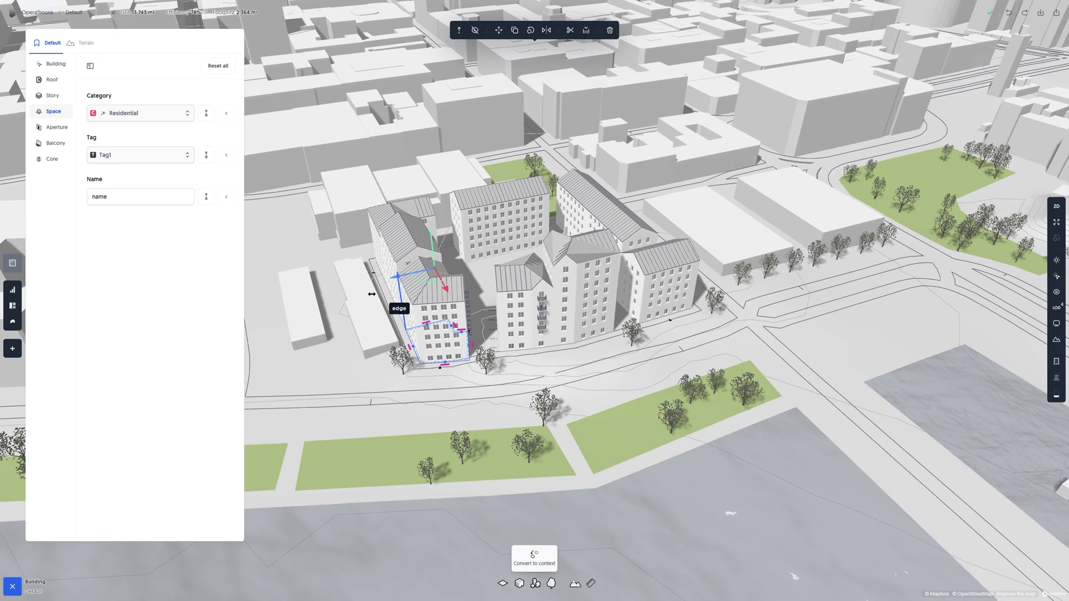
click(53, 81)
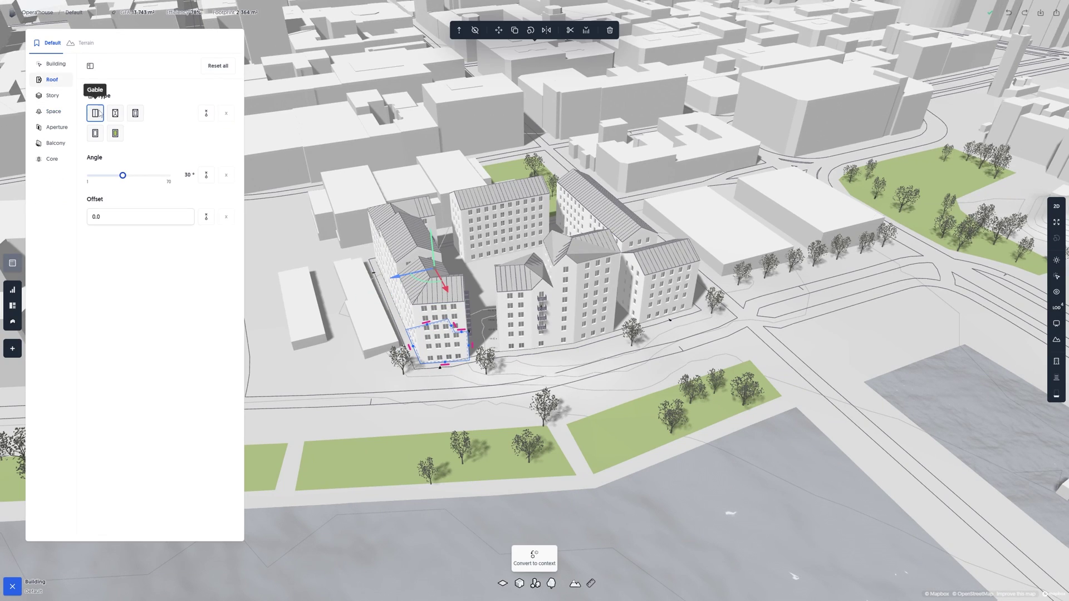
click(119, 135)
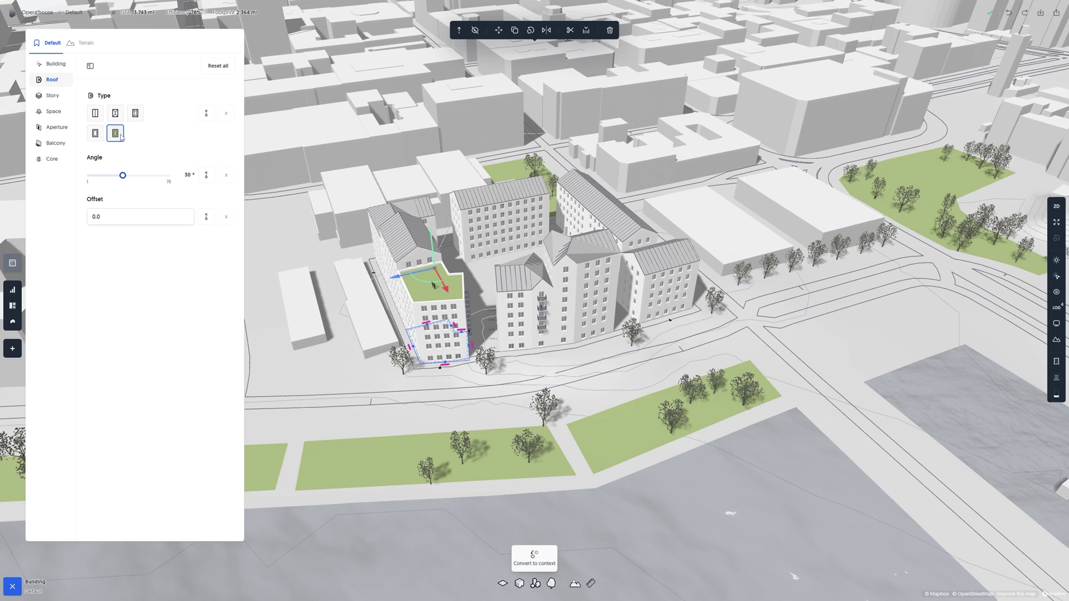
- Set the project roof type to flat and reset the green-roof override so all roofs match
click(314, 366)
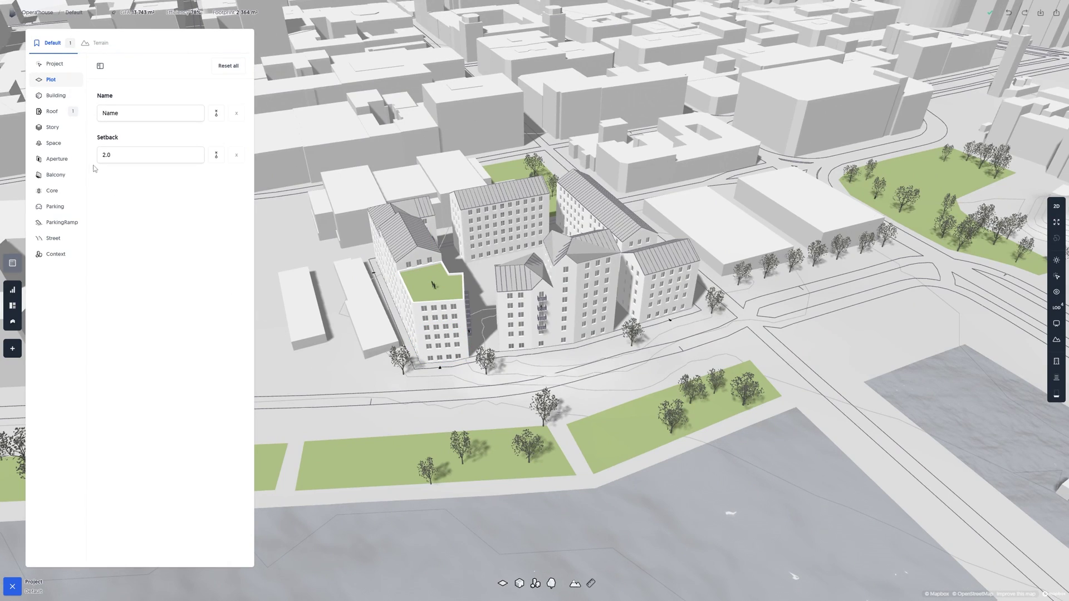
click(53, 112)
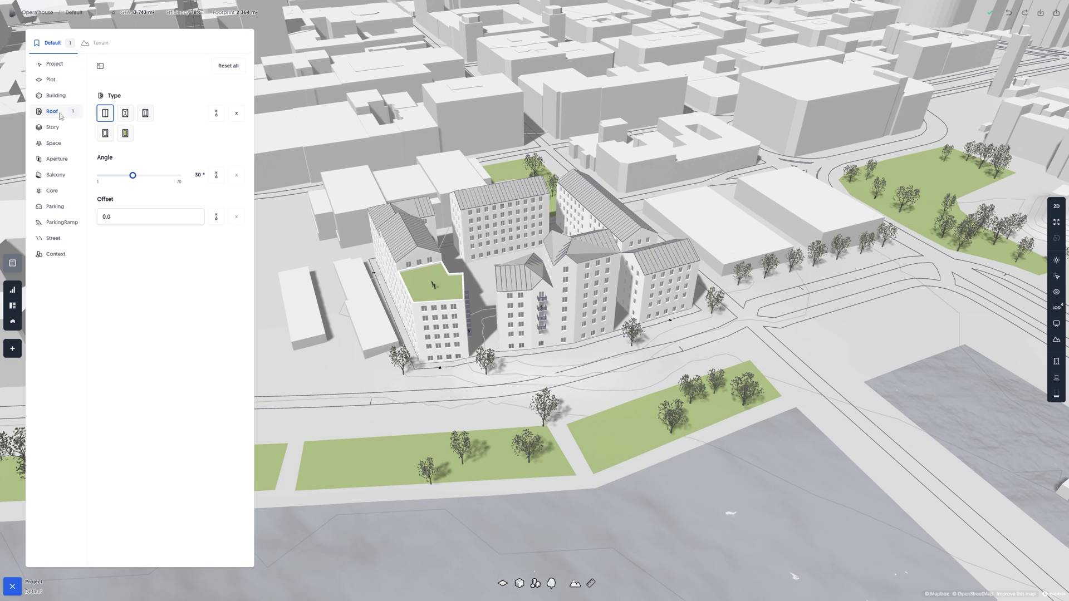
click(125, 113)
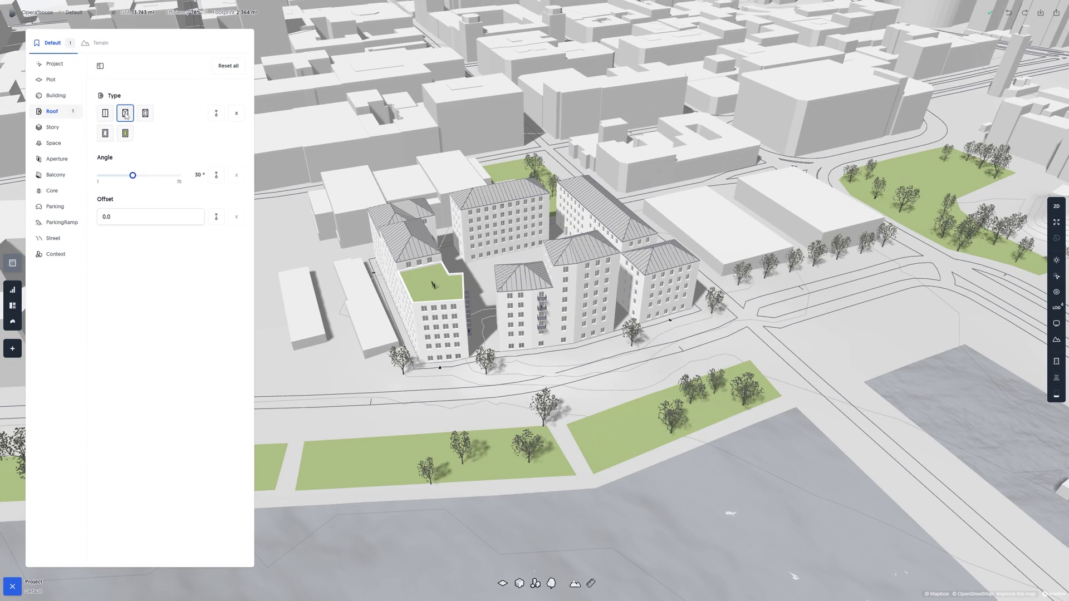
click(145, 113)
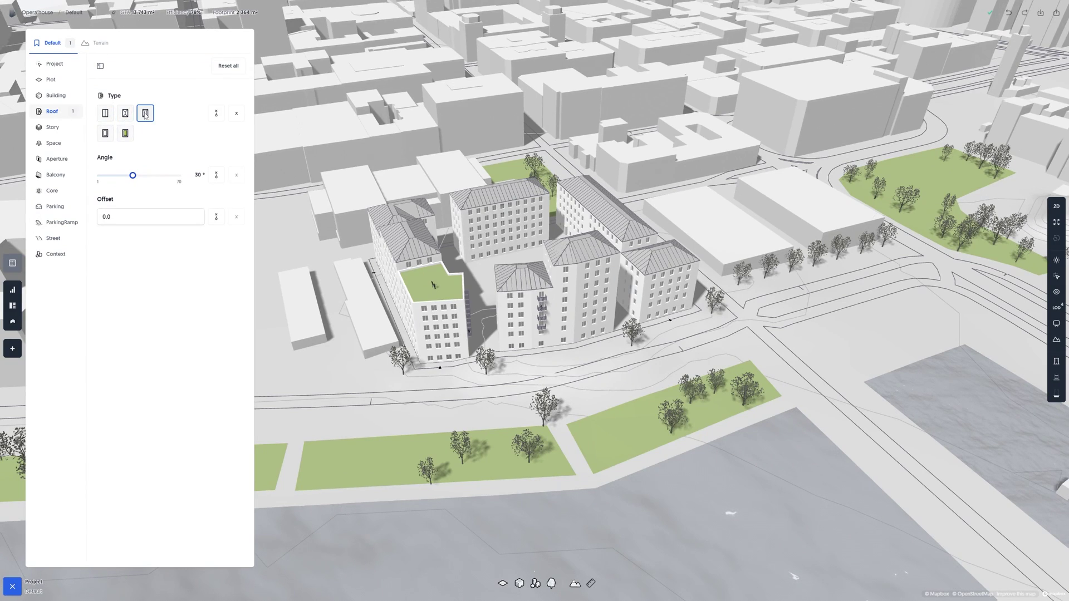
click(105, 133)
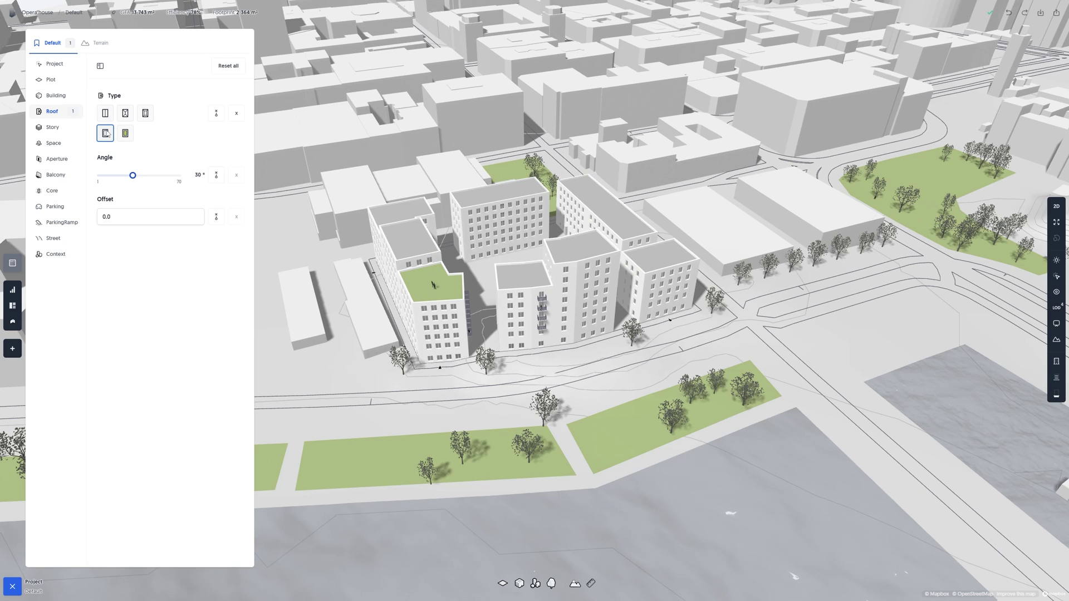
click(216, 115)
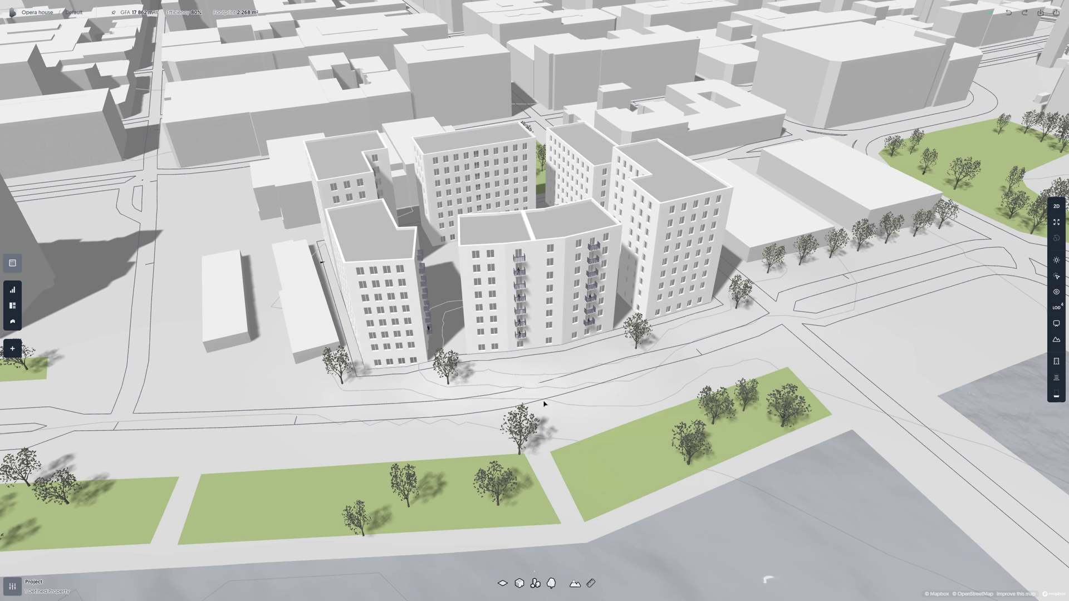
- Start a Sun Hours analysis on outdoor plots and check which objects are included and excluded
click(12, 349)
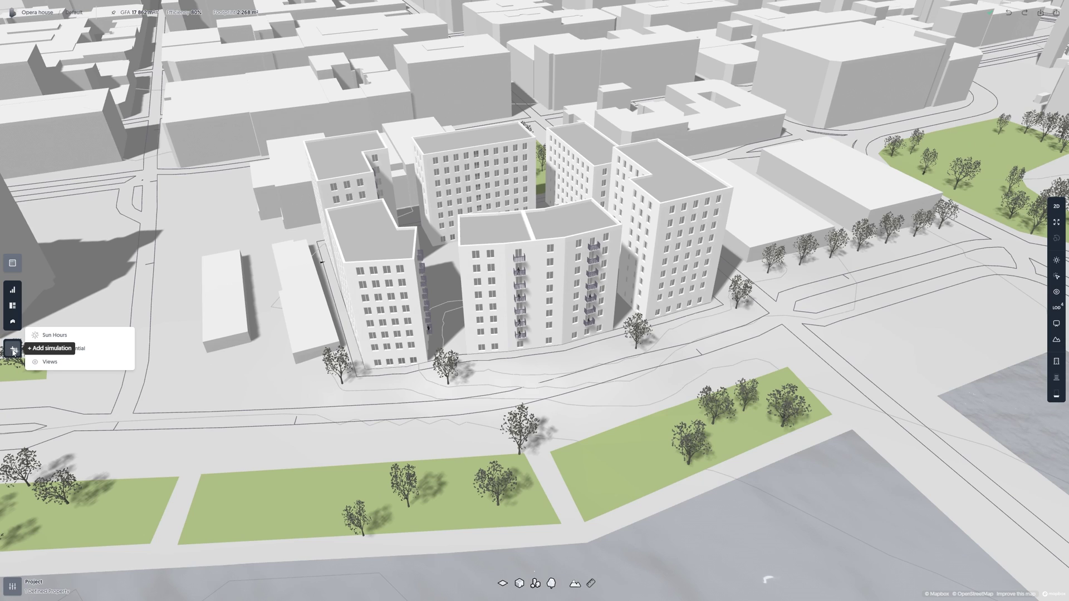
click(54, 336)
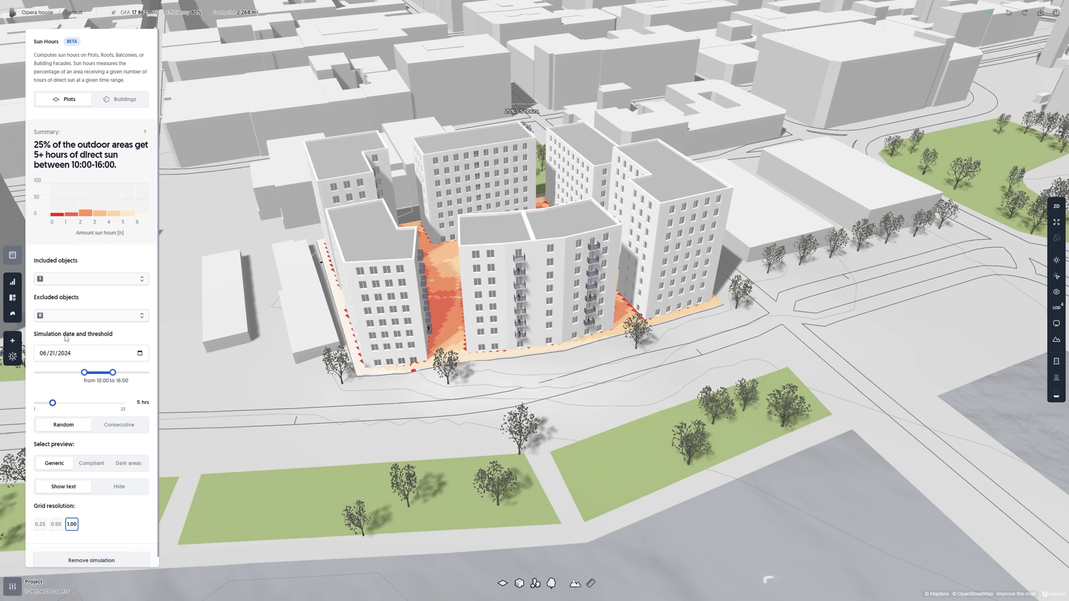
click(125, 101)
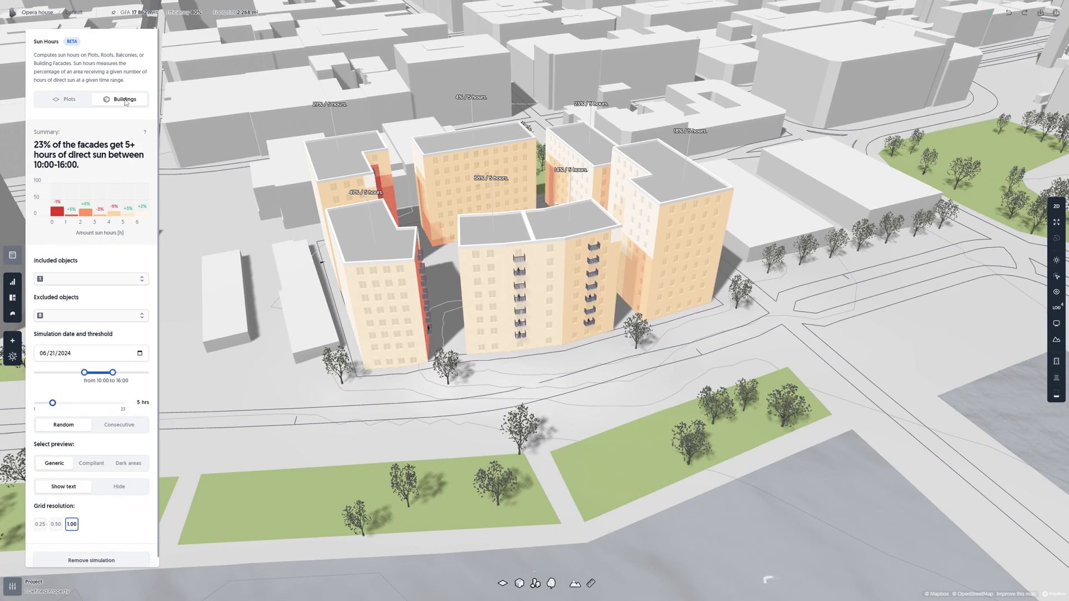
click(73, 104)
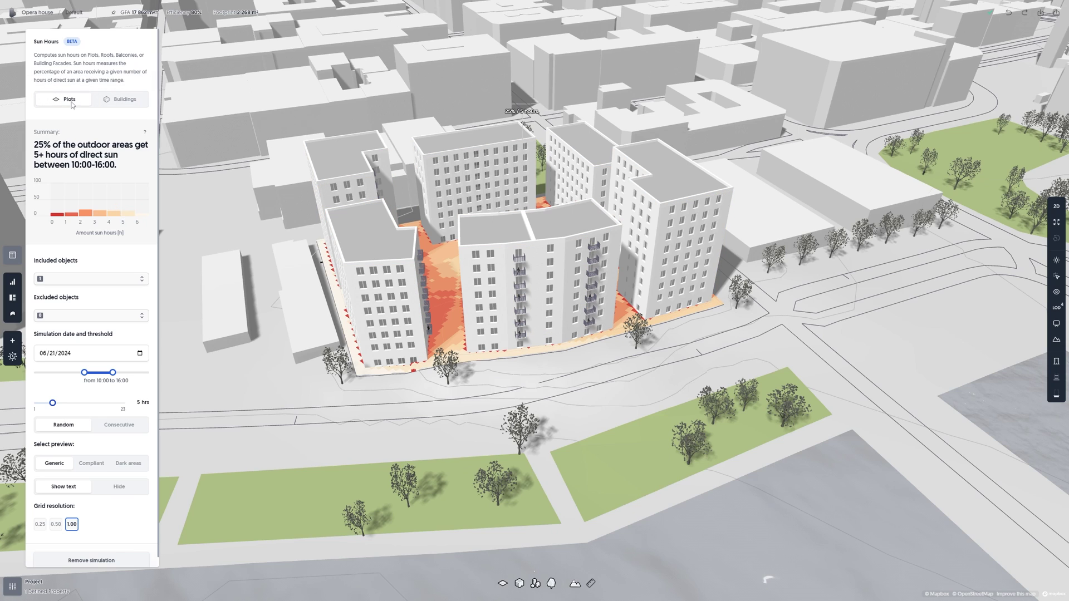
click(79, 282)
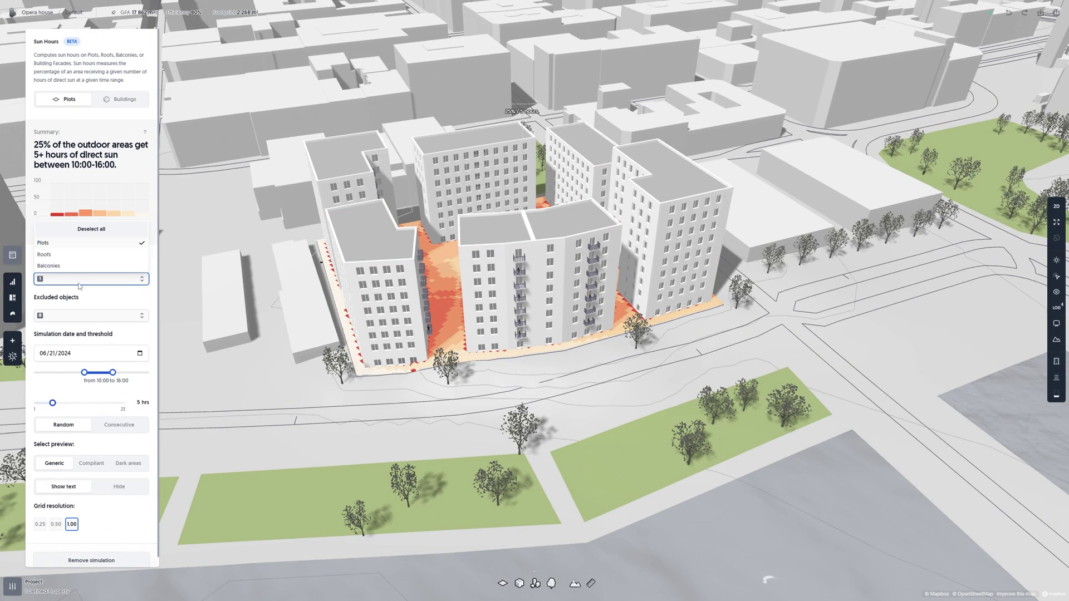
click(79, 283)
click(80, 316)
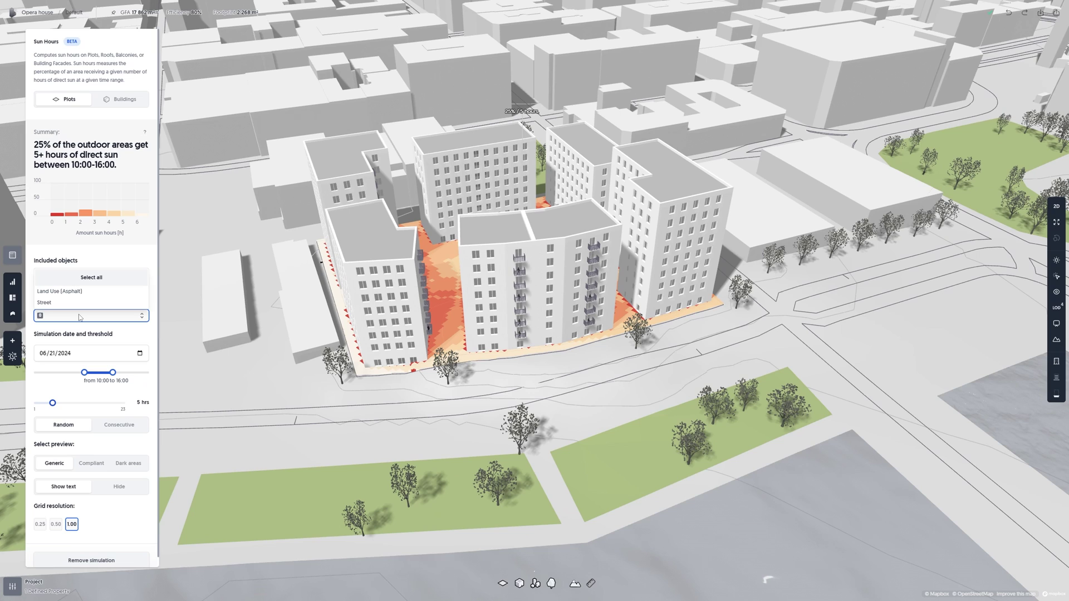
- Set the sun study to 1 May 2024, 12:00–20:00, with a 3-hour threshold
click(80, 316)
click(140, 353)
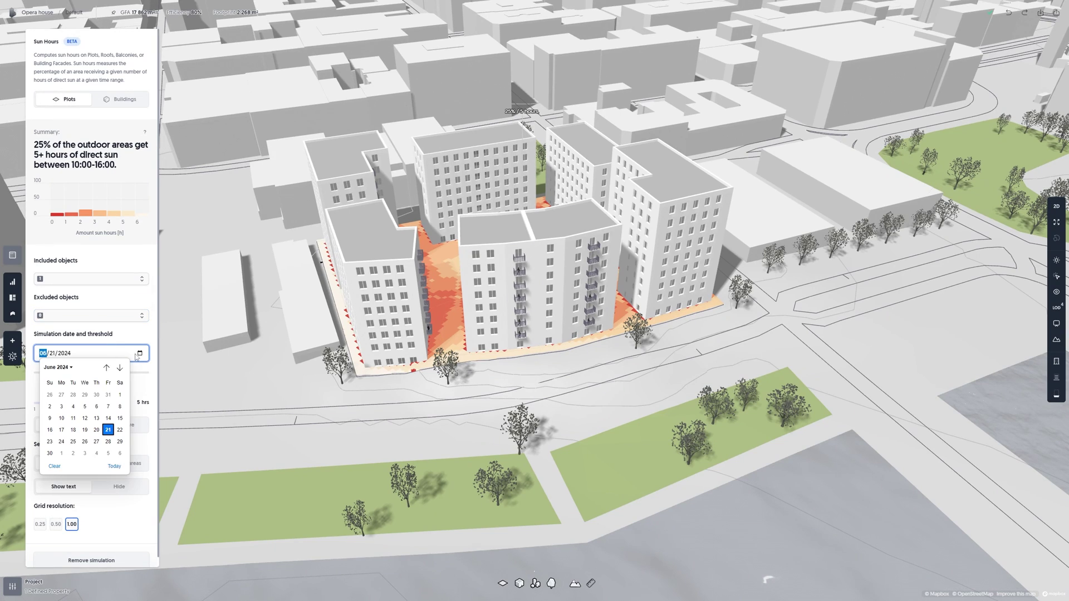
click(73, 369)
click(55, 408)
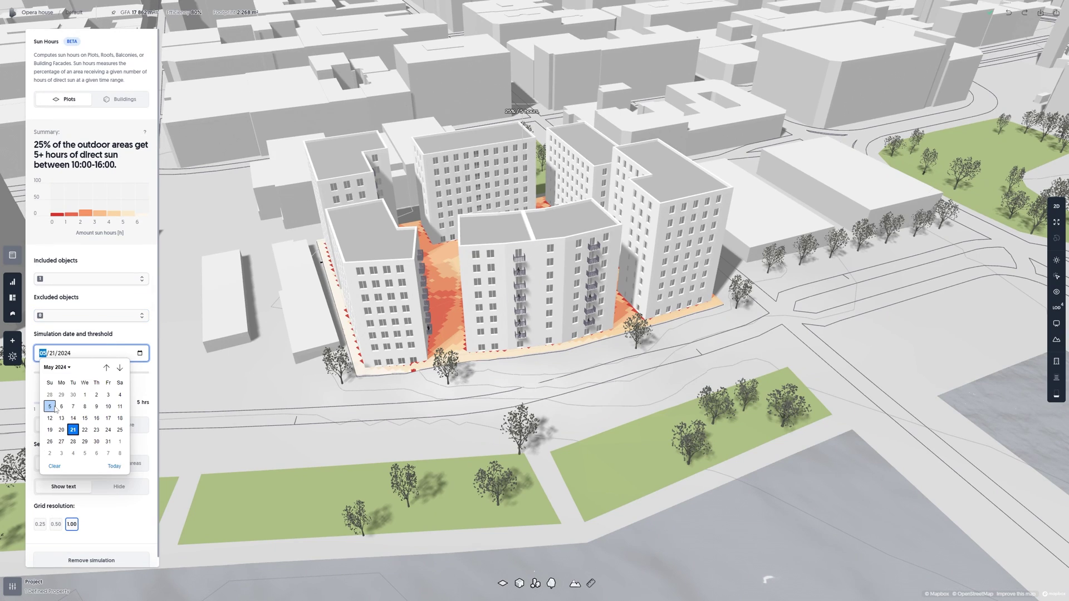
key(Return)
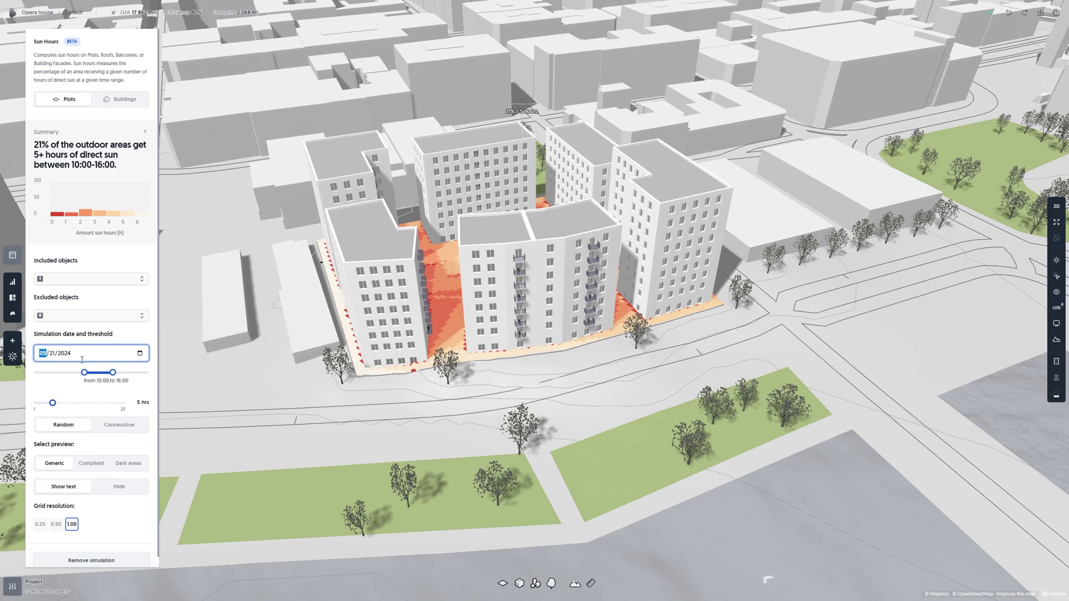
click(137, 354)
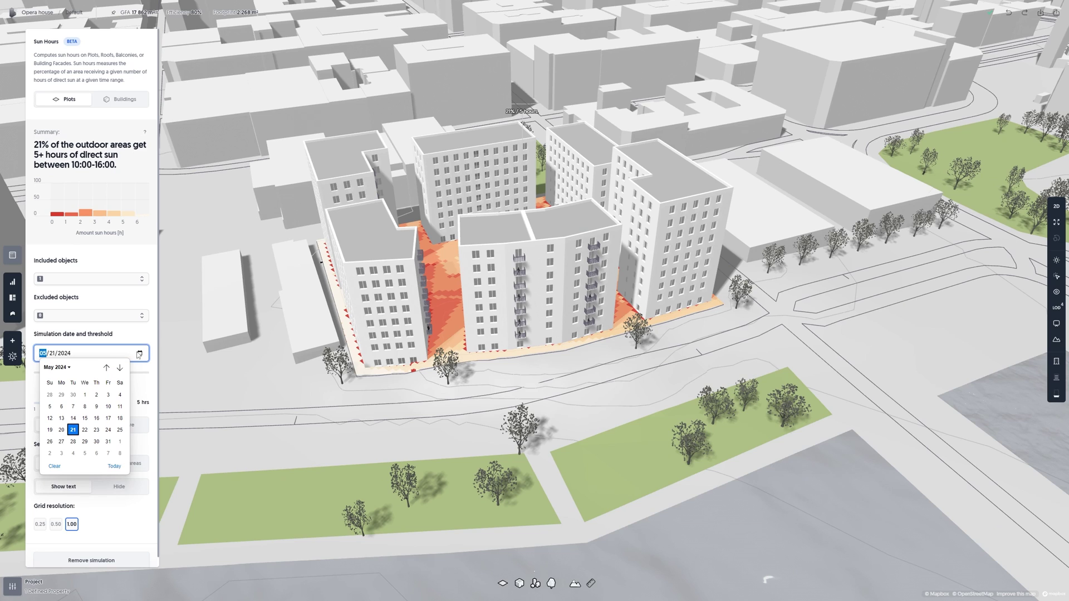
click(87, 398)
click(90, 390)
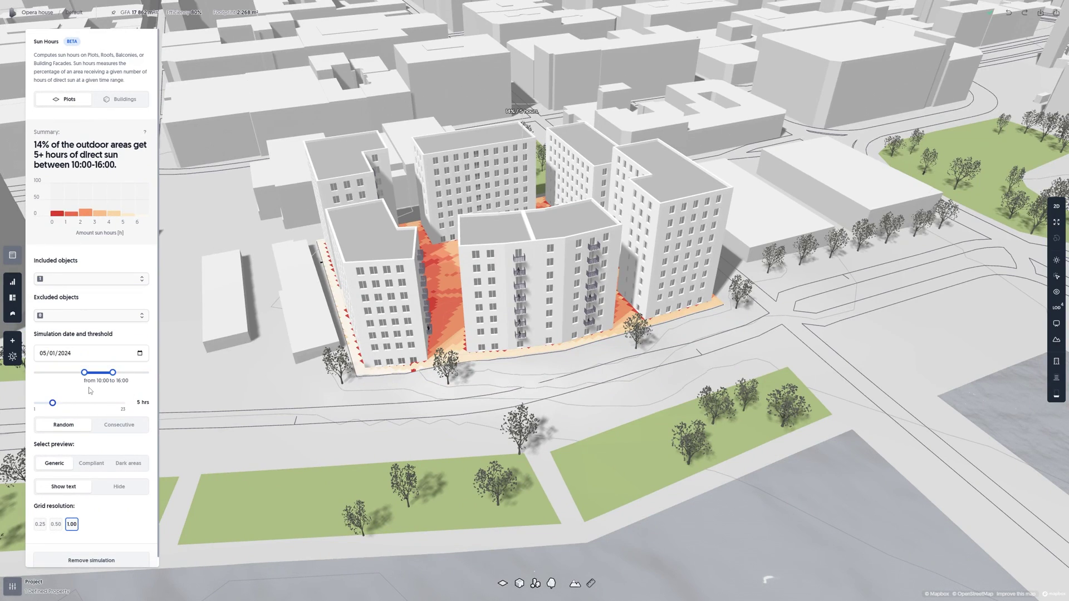
drag(84, 372, 132, 372)
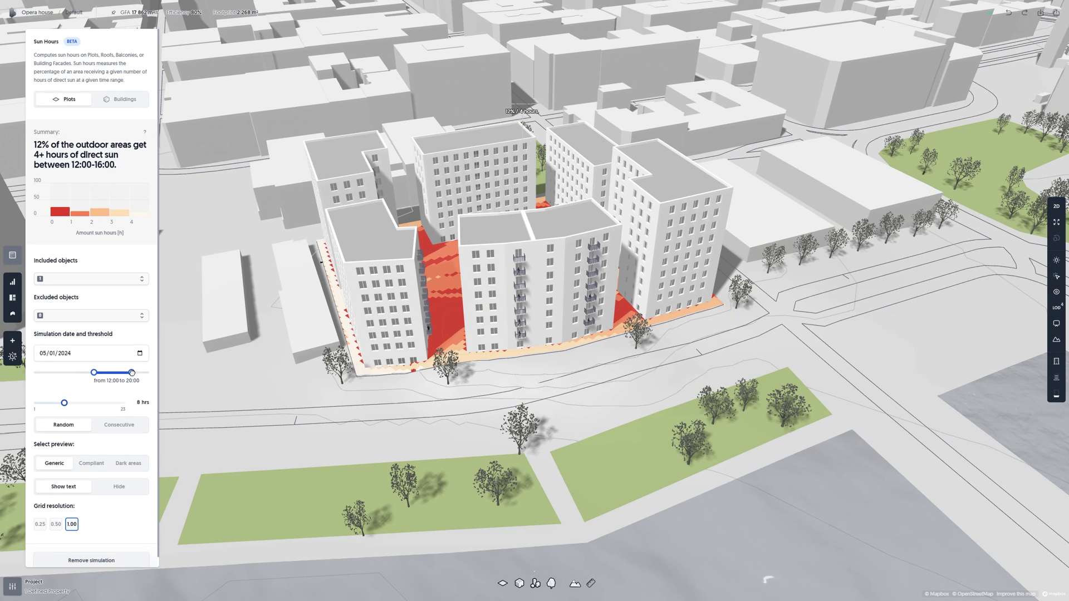
drag(64, 402, 45, 402)
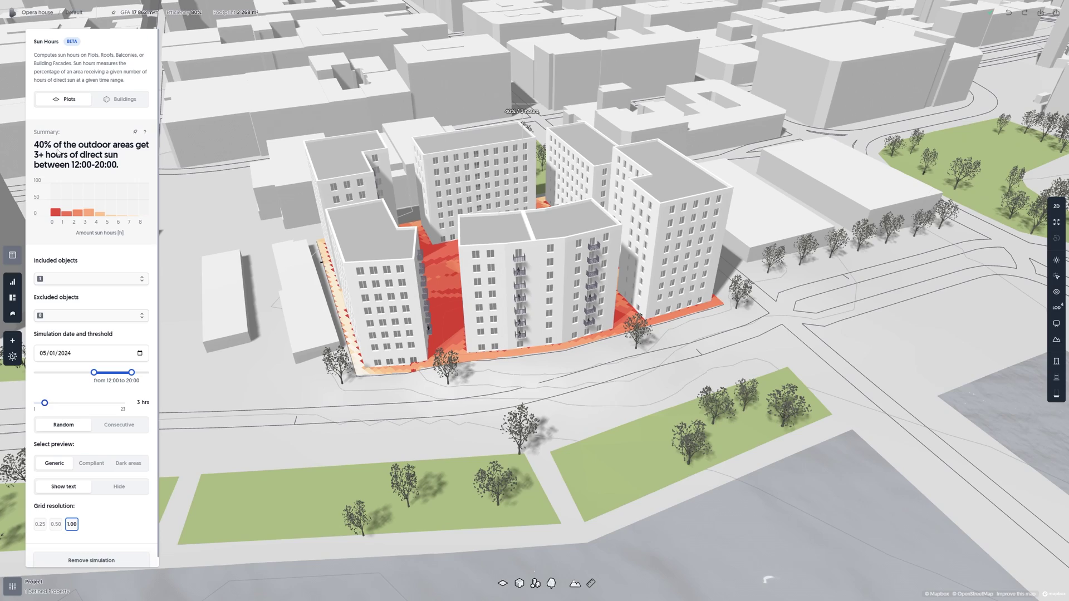
- Delete the front balcony building to open up the courtyard
click(590, 239)
right_drag(590, 239, 326, 332)
key(Delete)
click(325, 332)
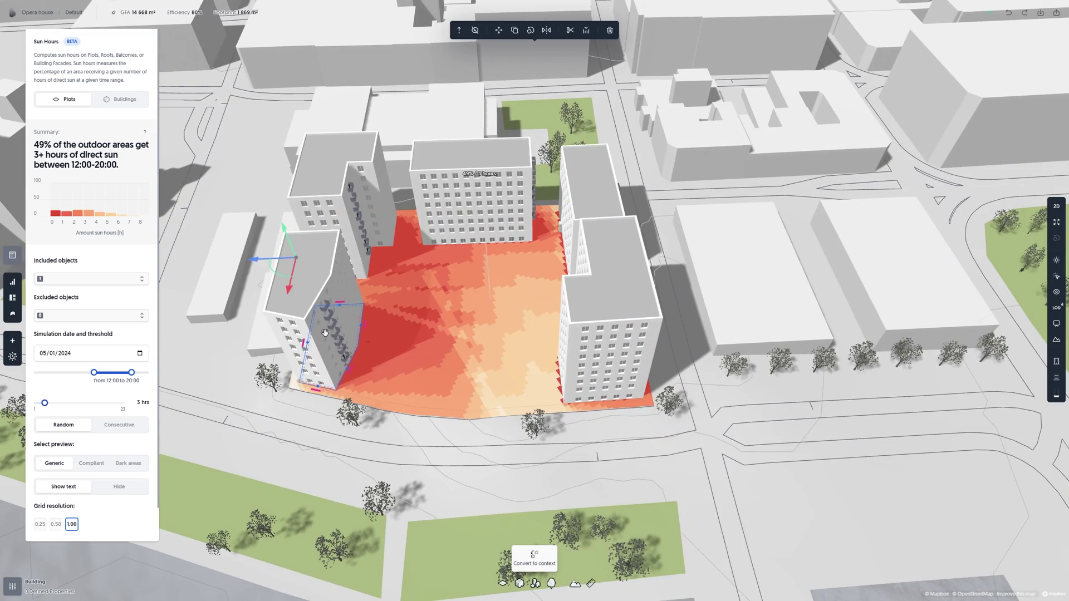
click(607, 351)
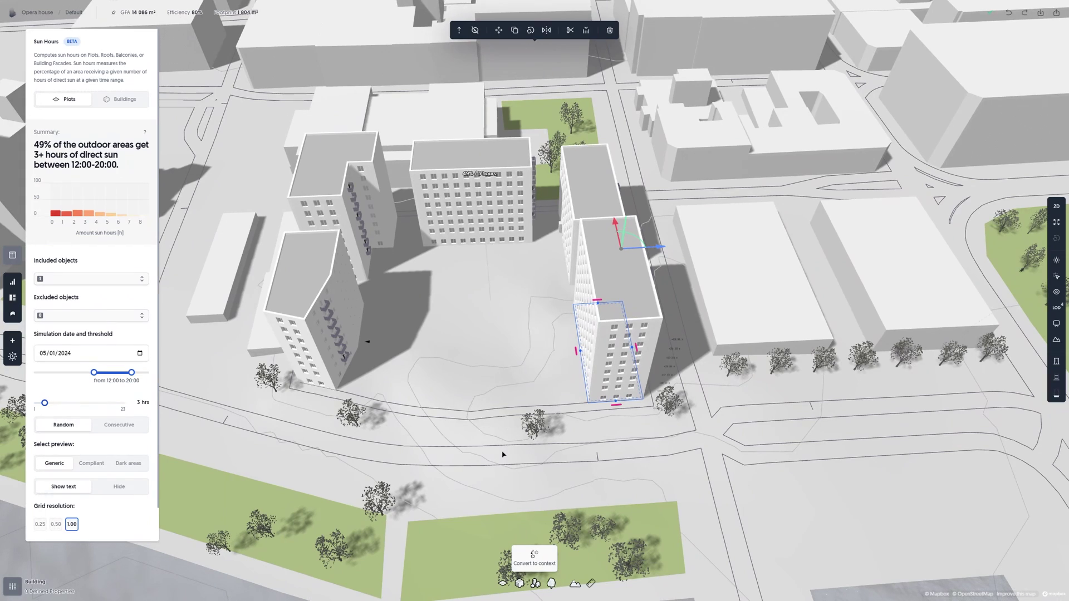
click(502, 455)
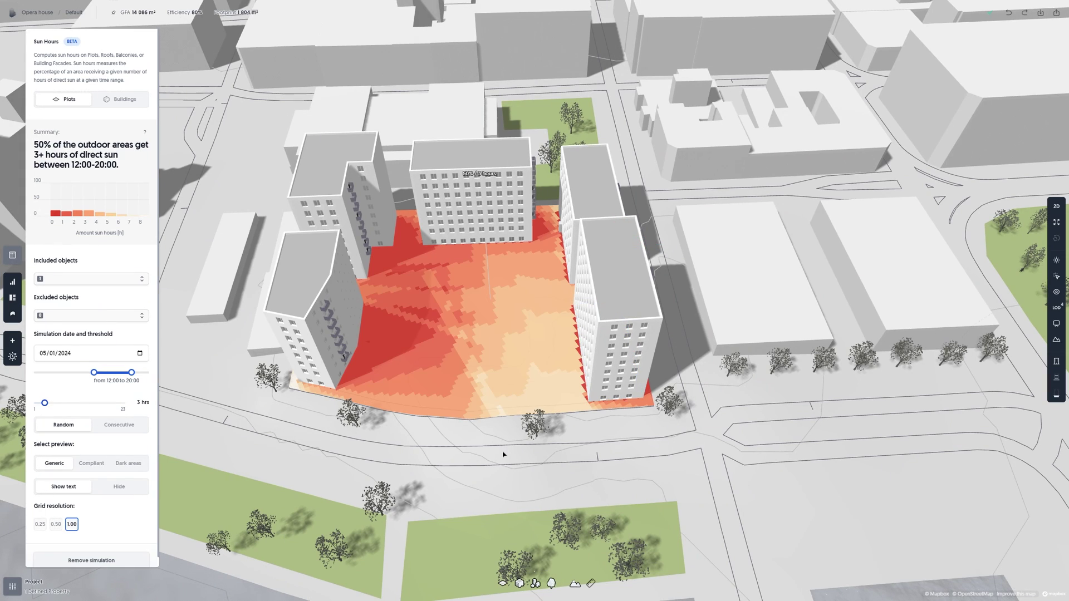
- Preview compliant areas, then dark areas, and refine the sun-study grid to 0.25
scroll(123, 396, down, 1)
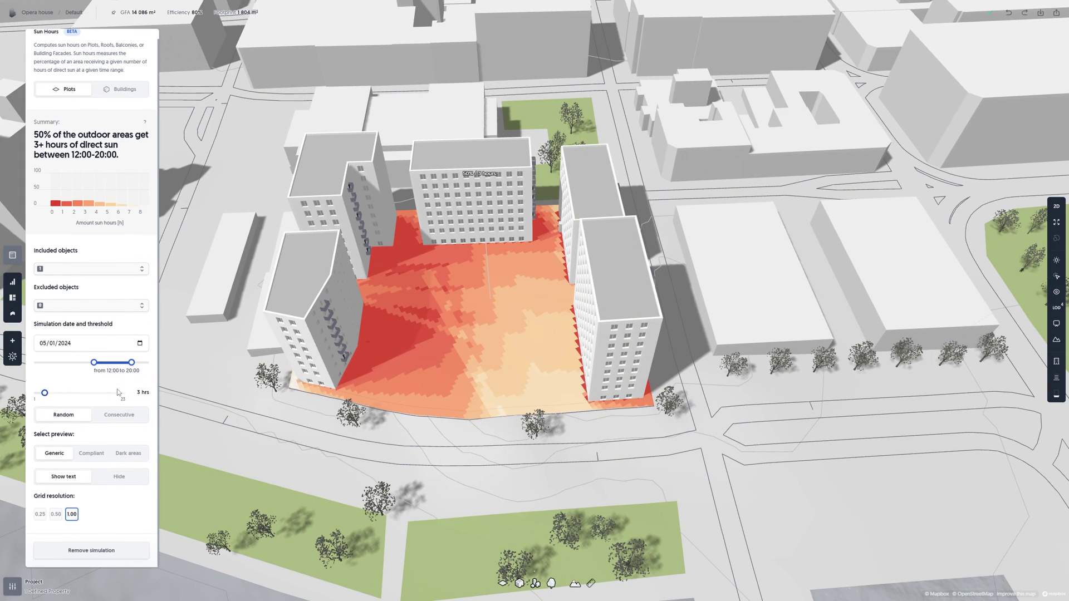
click(92, 453)
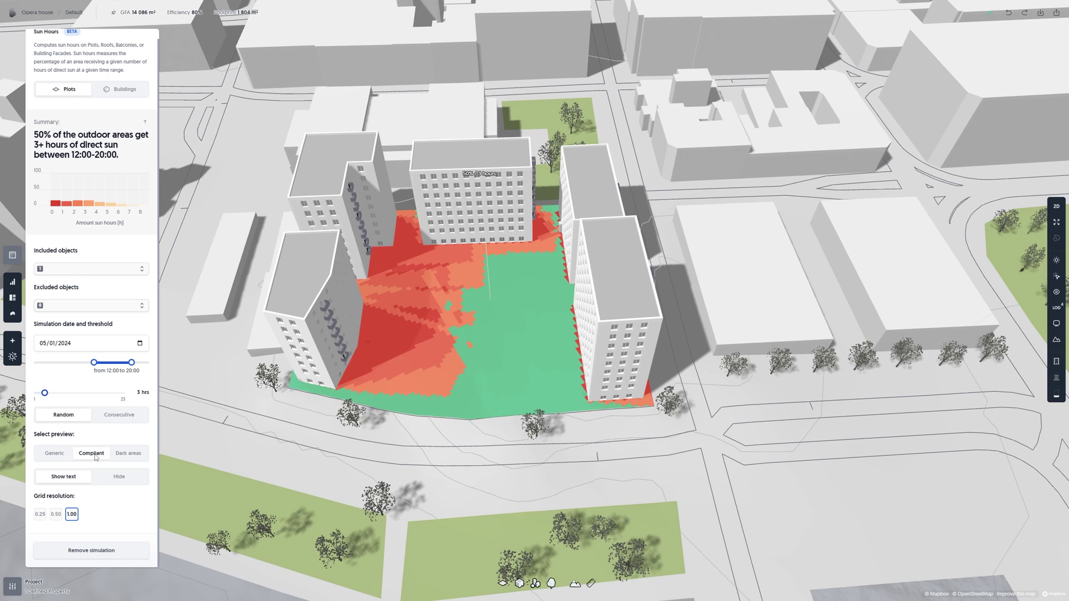
click(133, 455)
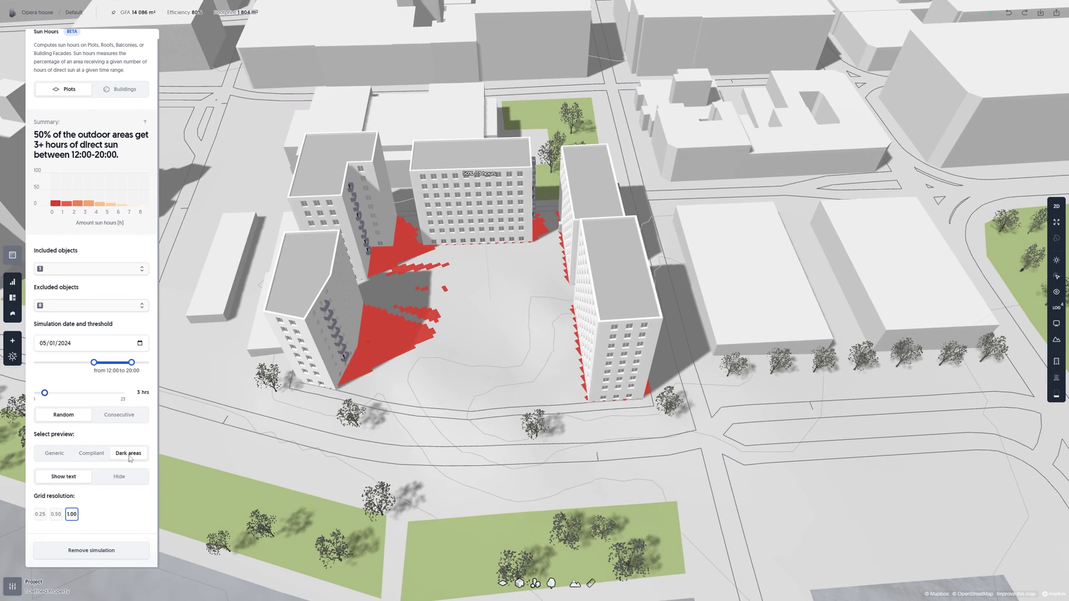
click(44, 515)
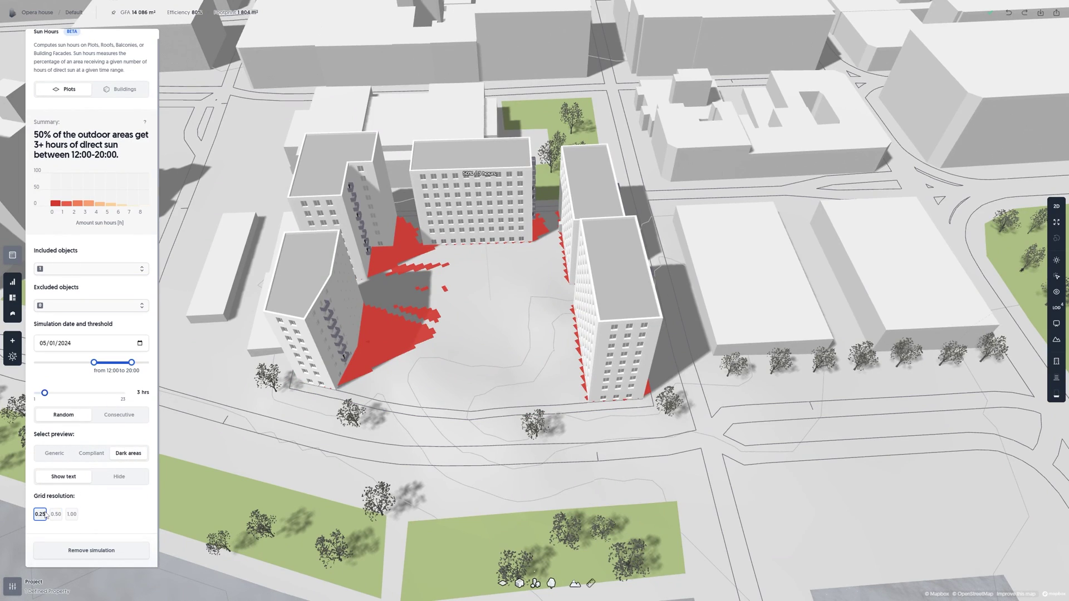
click(56, 454)
scroll(97, 441, up, 1)
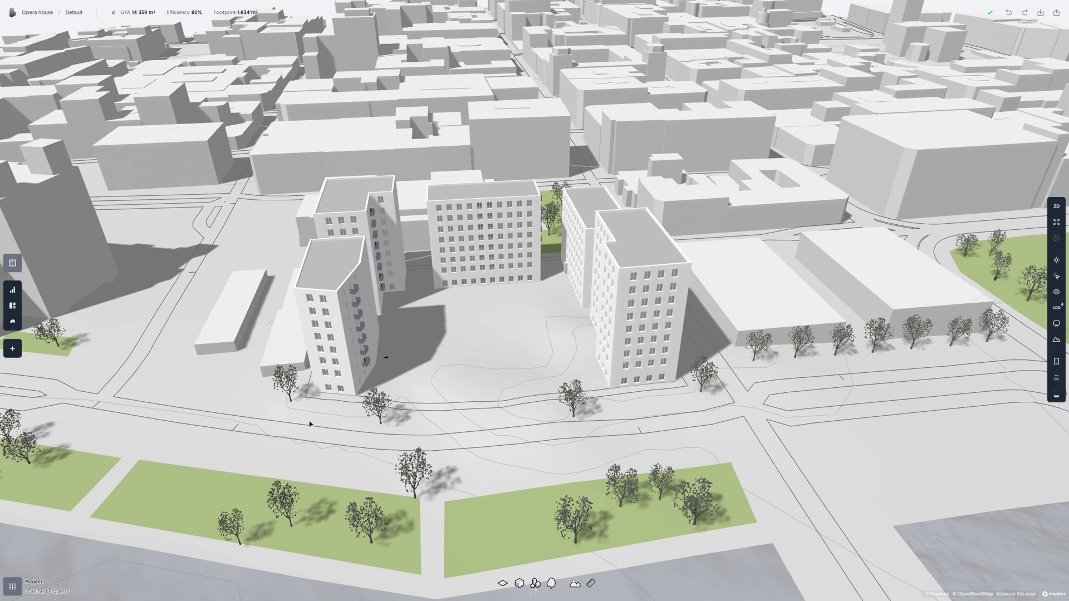
- Run a Daylight potential analysis and filter facades by good, medium and dark daylight
click(13, 348)
click(51, 351)
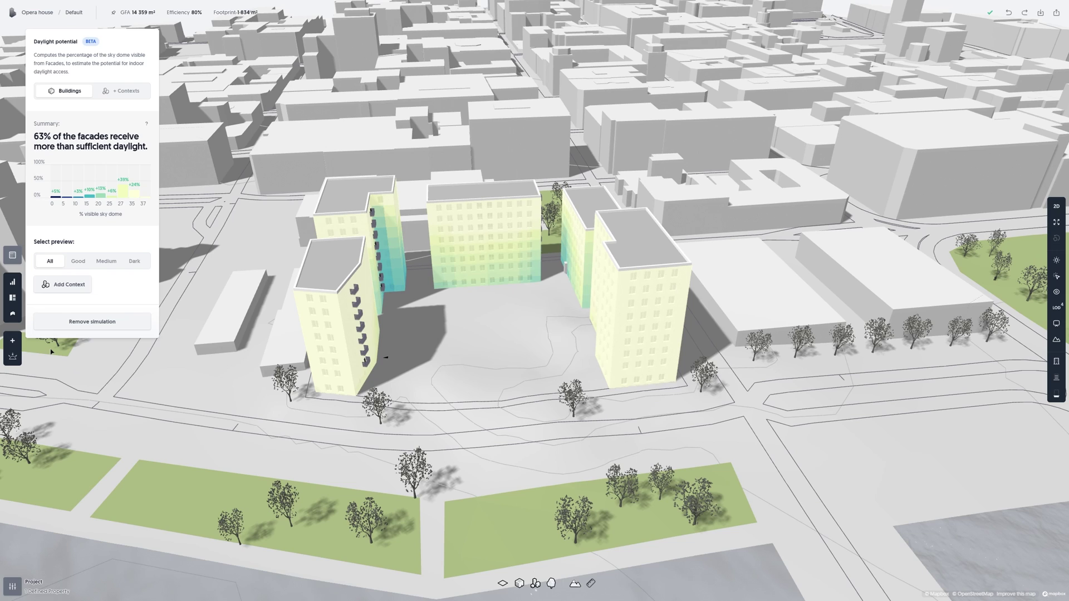
click(77, 266)
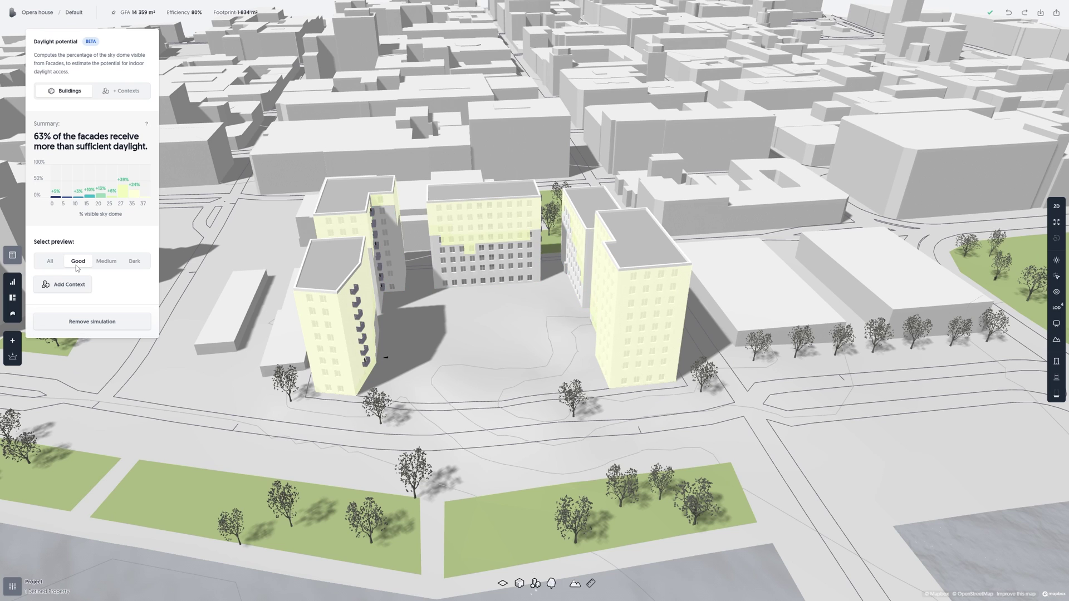
click(106, 261)
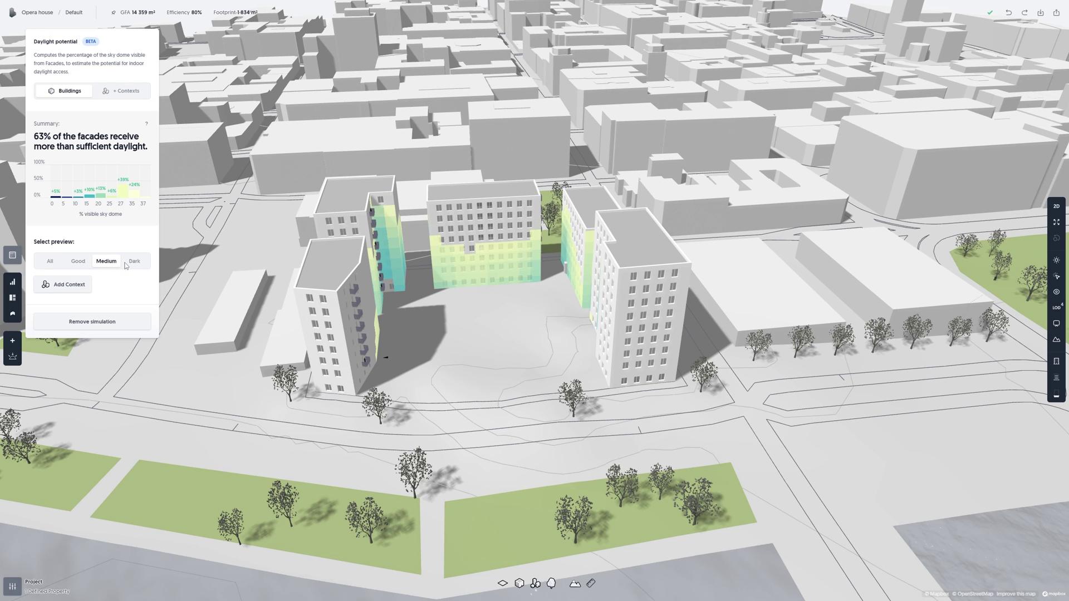
click(134, 261)
- Push the middle building's facade inward about 5.9 m to shrink it
right_drag(233, 301, 267, 286)
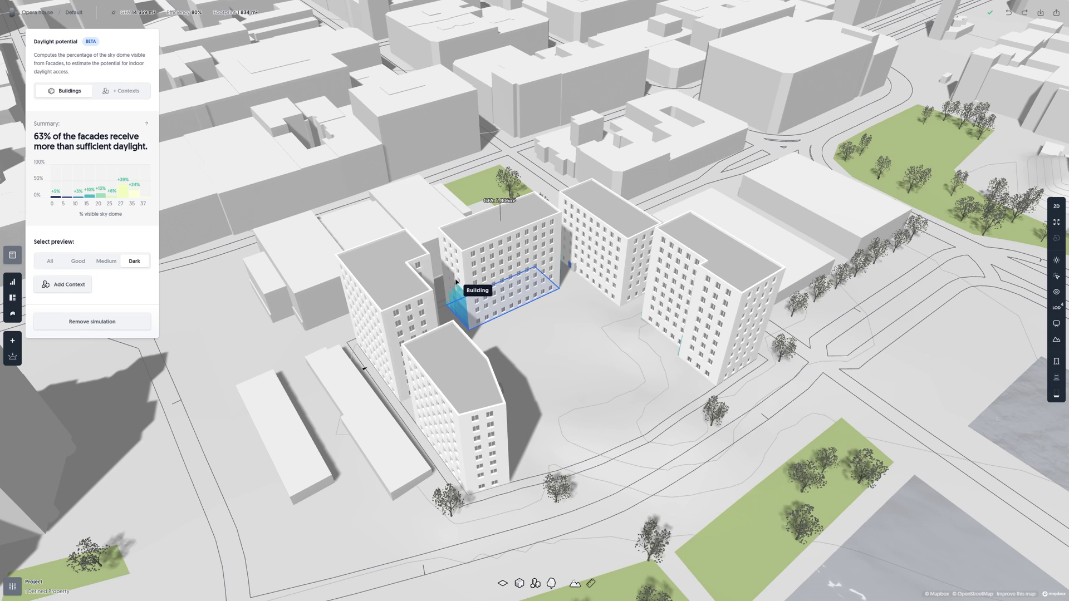
drag(477, 290, 478, 269)
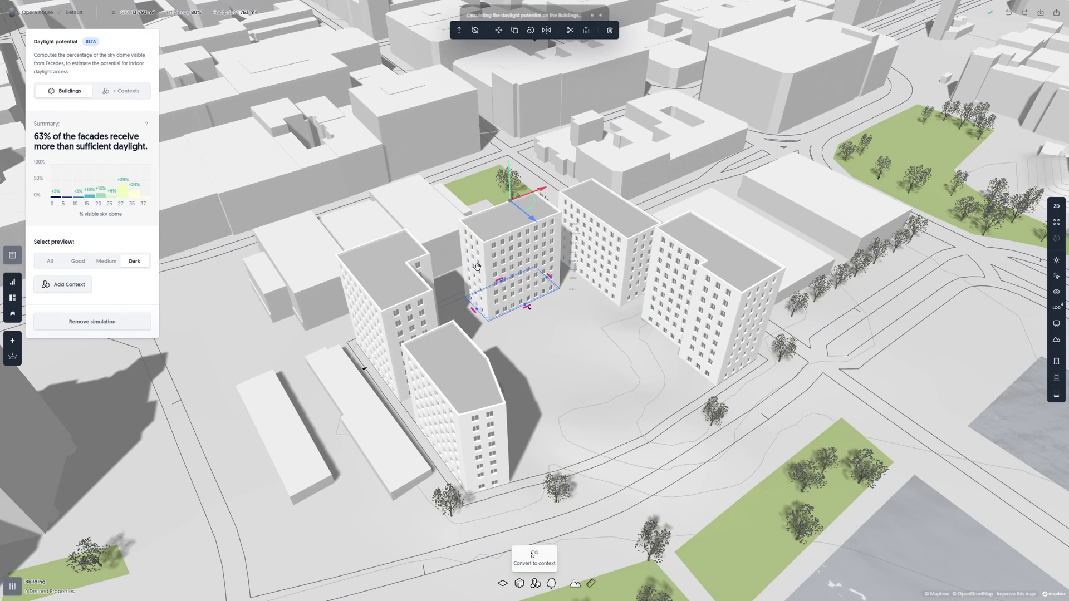
right_drag(525, 304, 501, 334)
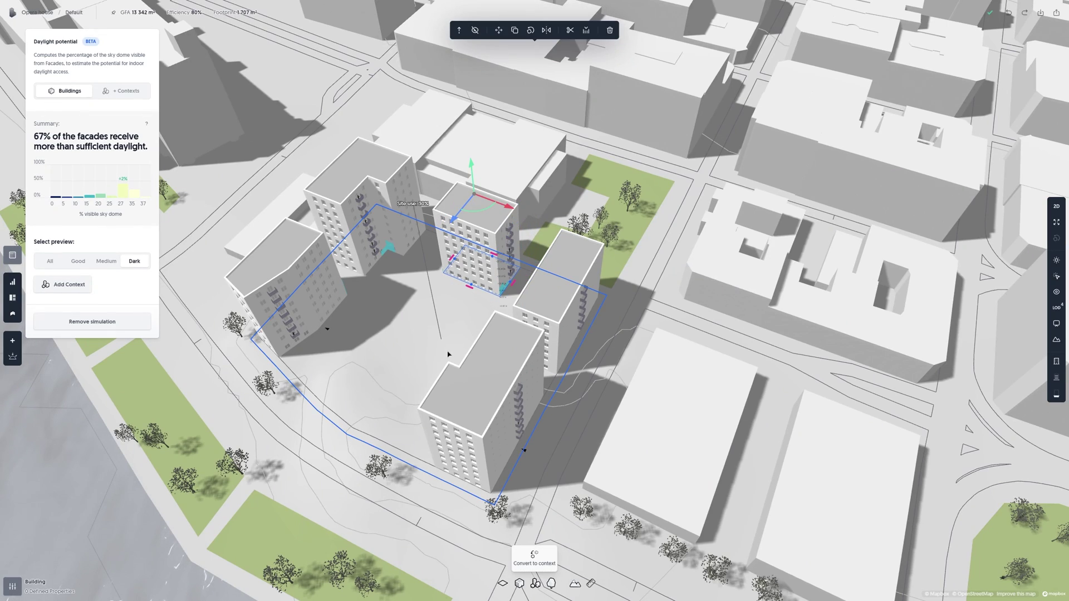
right_drag(433, 354, 501, 322)
- Include context in the daylight results and add a 27.6 m tall box block between the buildings
key(Escape)
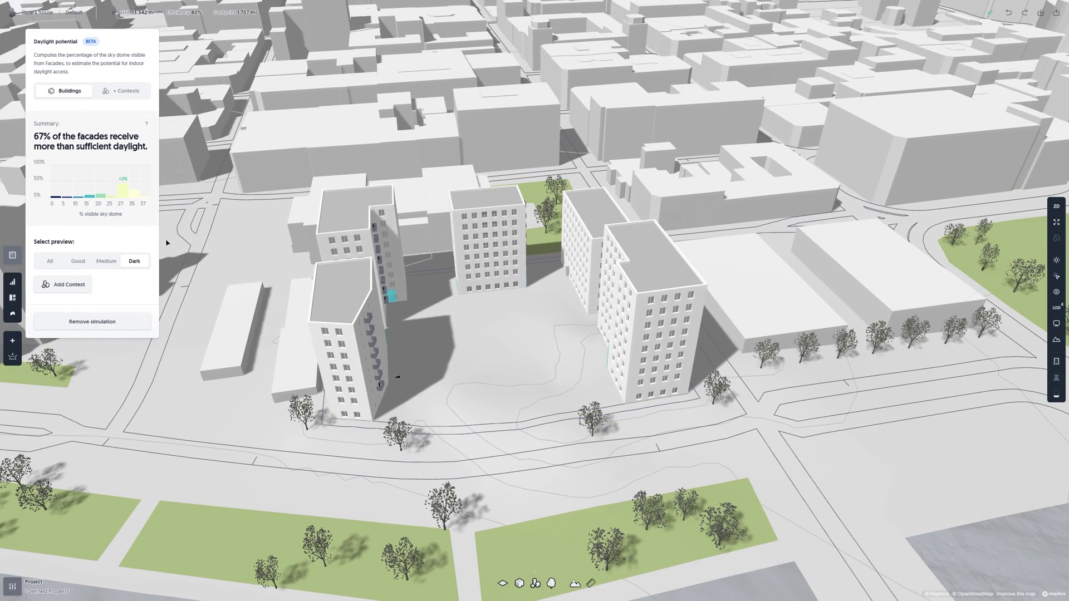
click(120, 91)
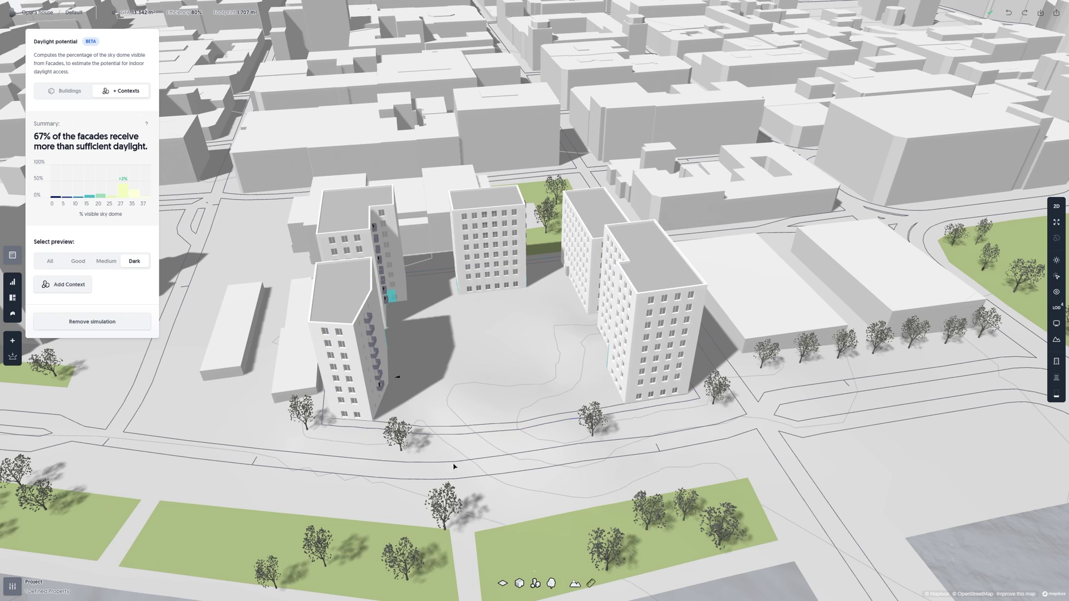
click(535, 582)
click(442, 311)
click(554, 306)
click(556, 374)
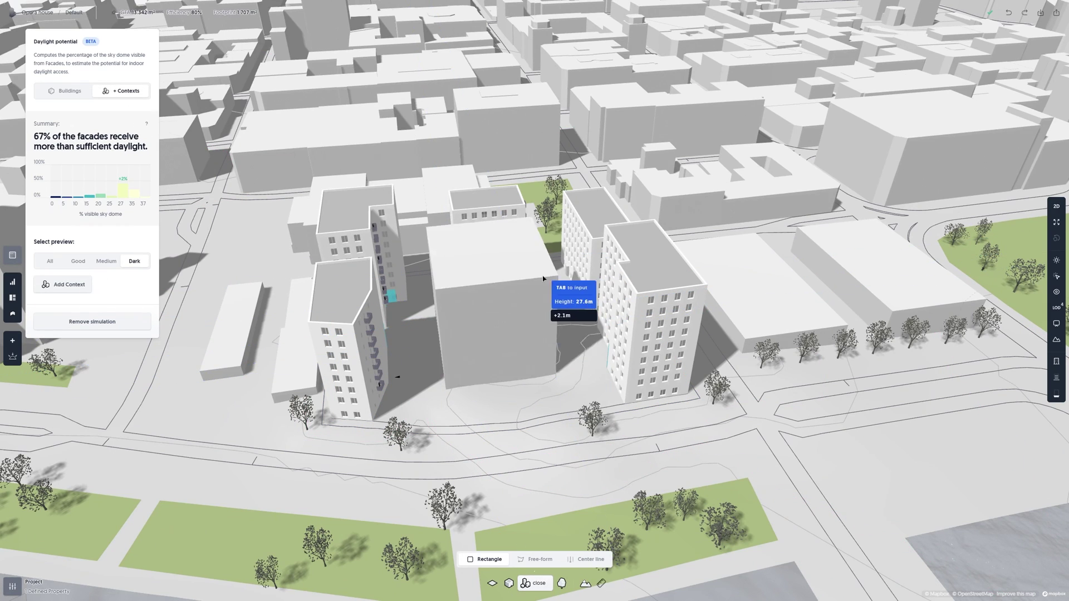
click(549, 294)
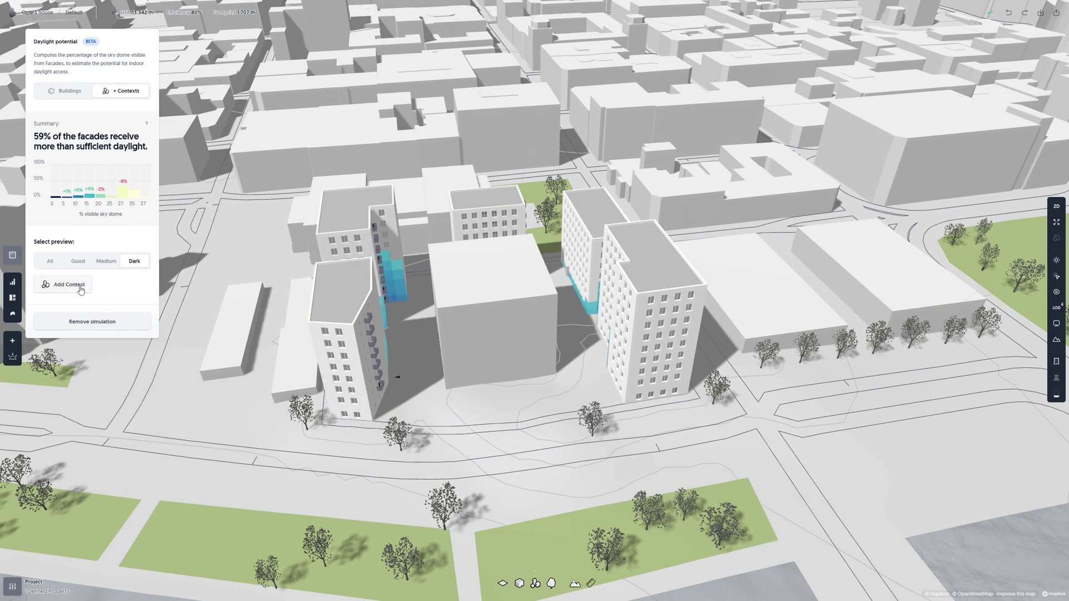
- Check the new block, then view the site from over the water
click(477, 322)
click(493, 436)
right_drag(493, 437, 699, 490)
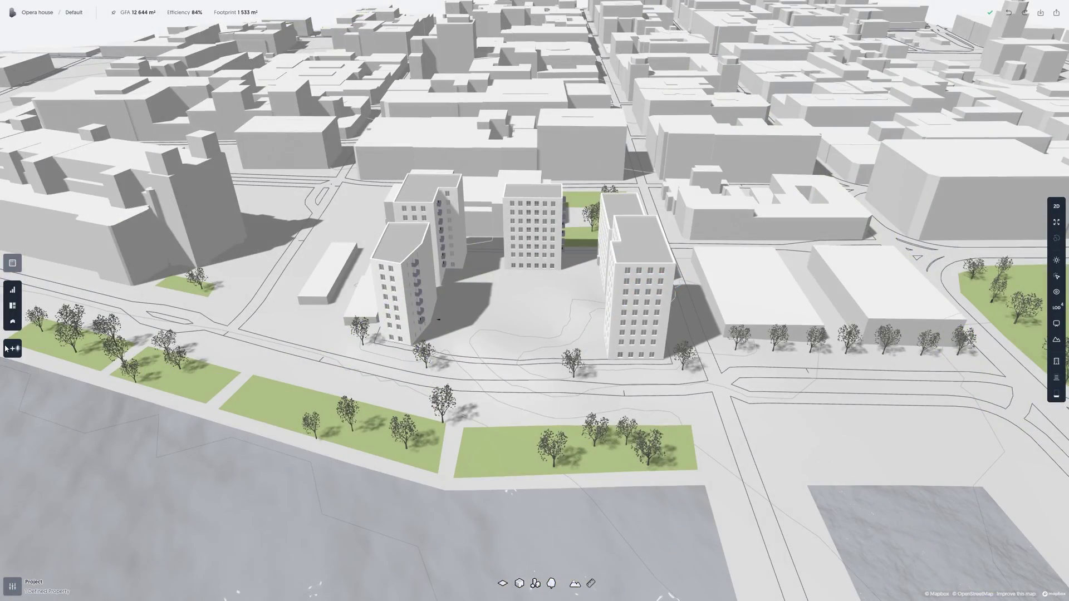
- Add a Views simulation targeting the park land use, then switch it to Sensor mode
click(11, 349)
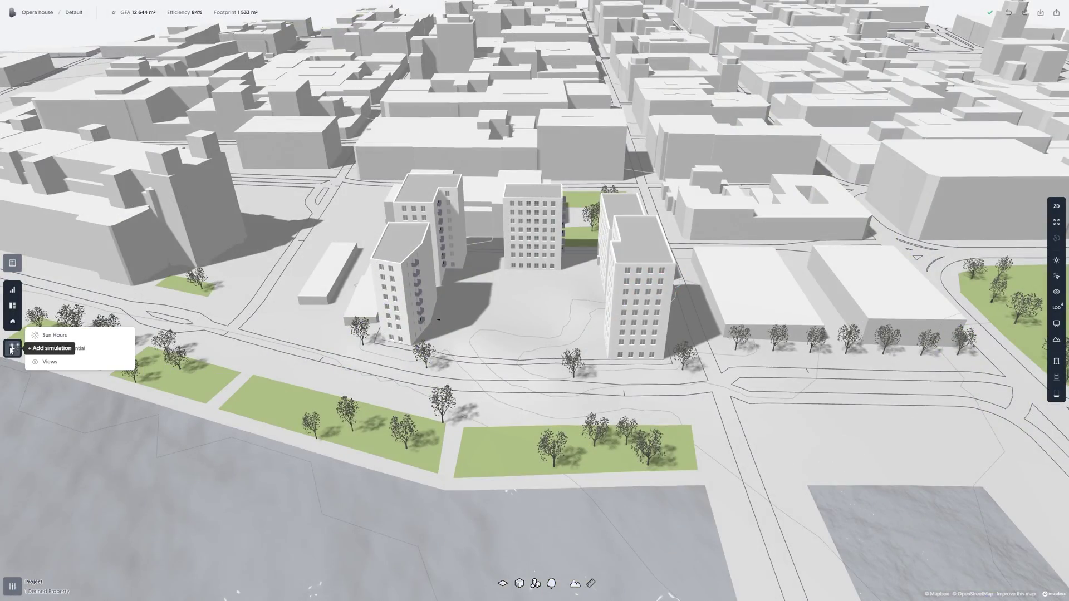
click(51, 362)
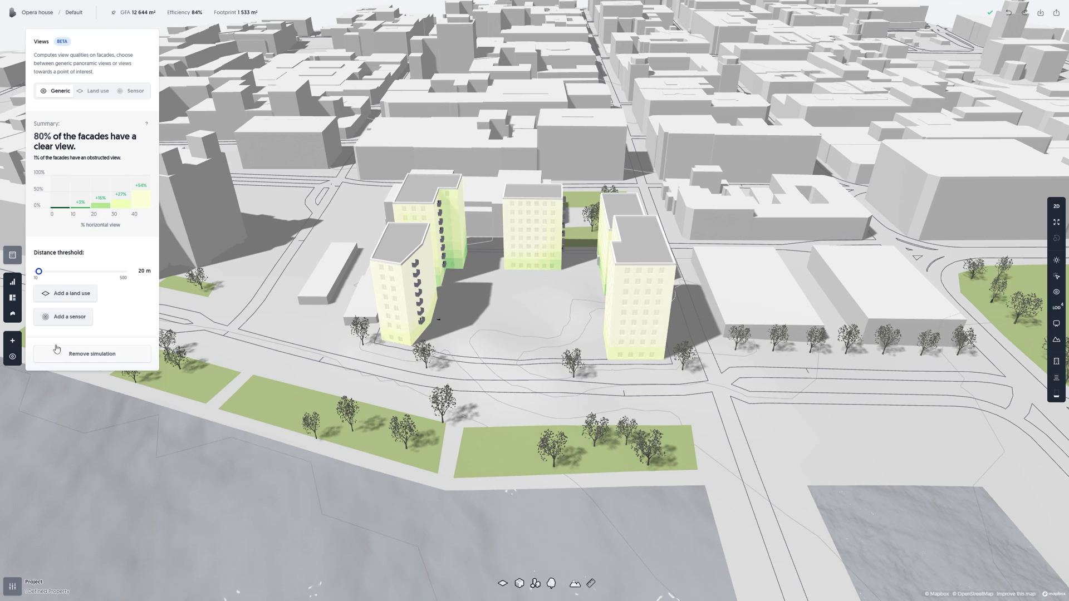
click(93, 92)
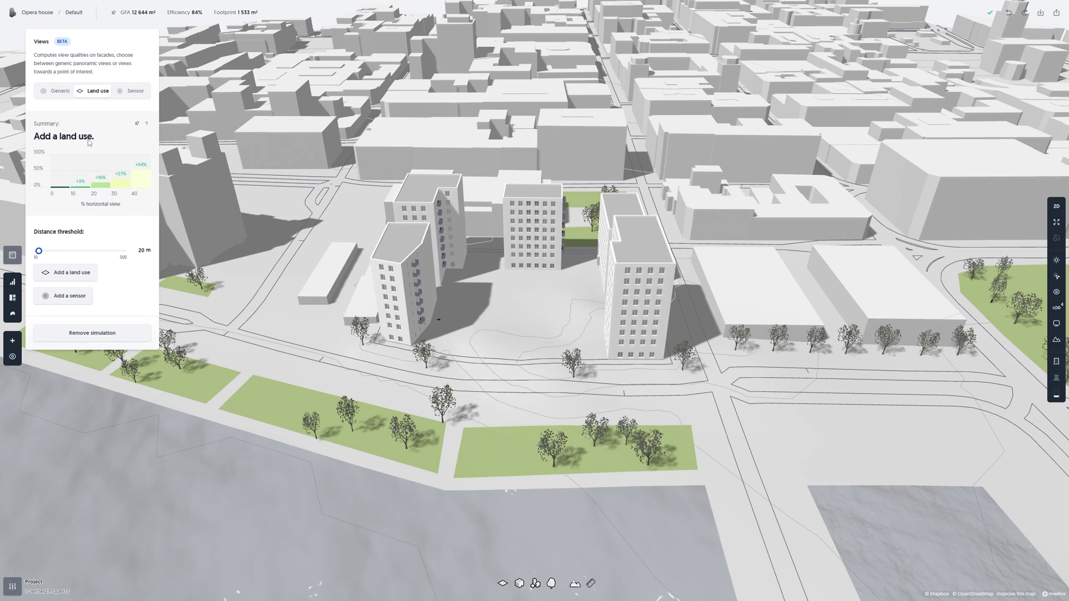
click(80, 272)
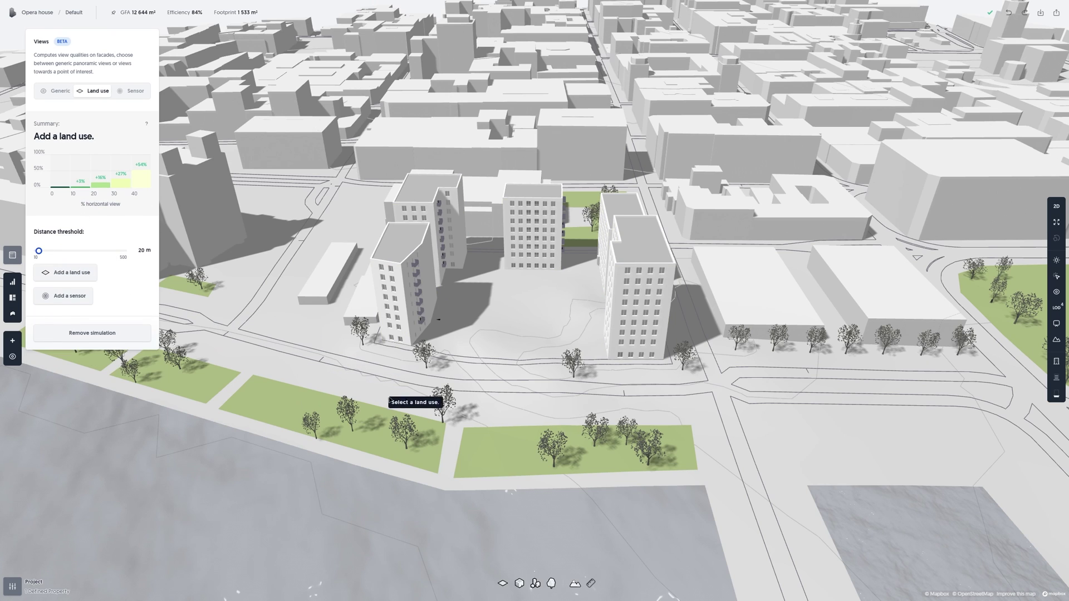
click(478, 454)
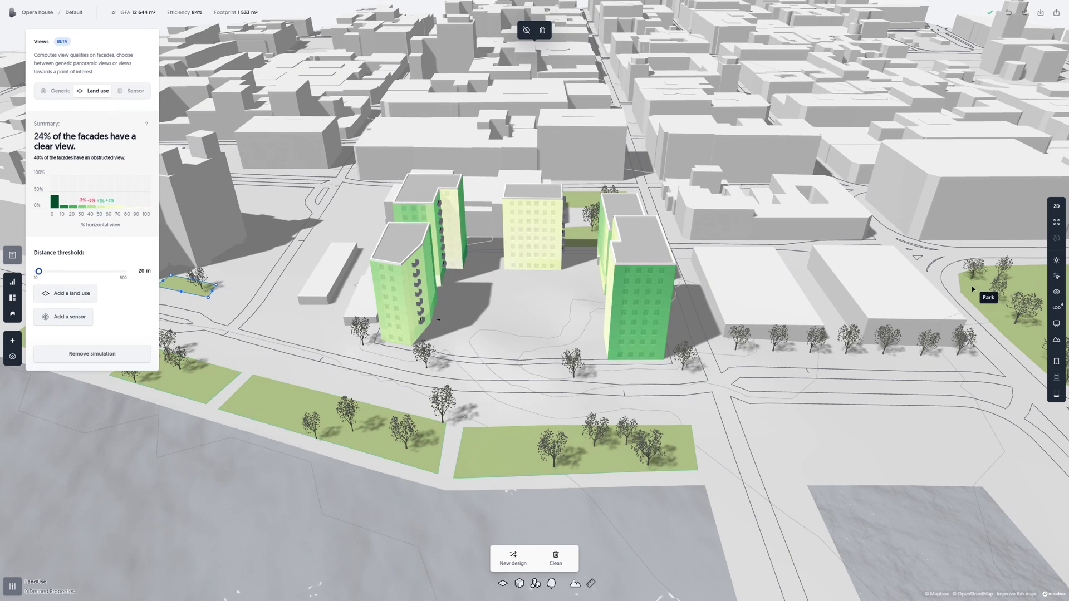
click(519, 382)
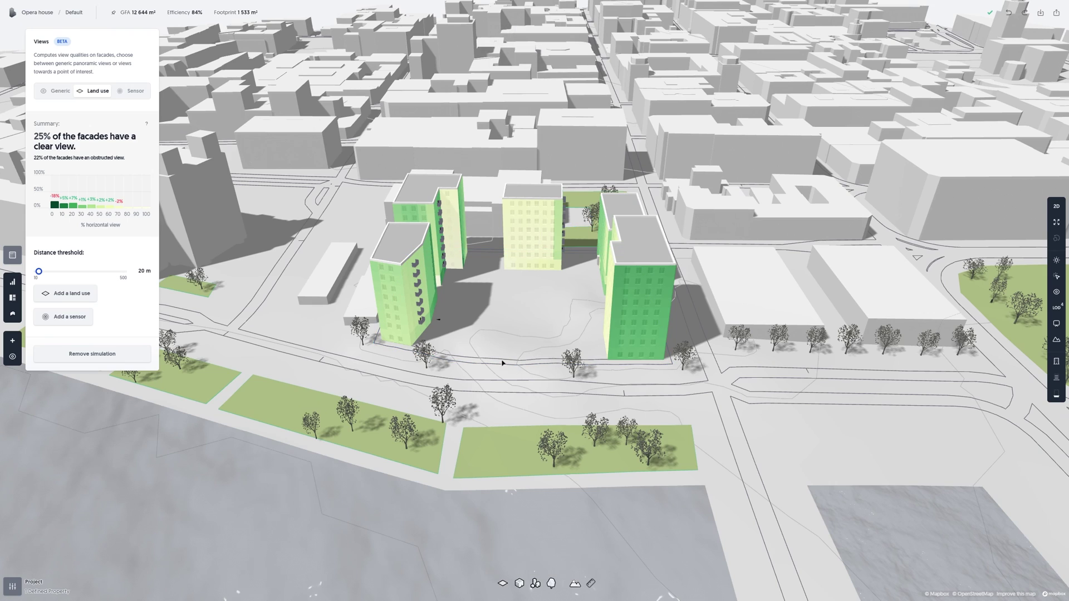
click(135, 91)
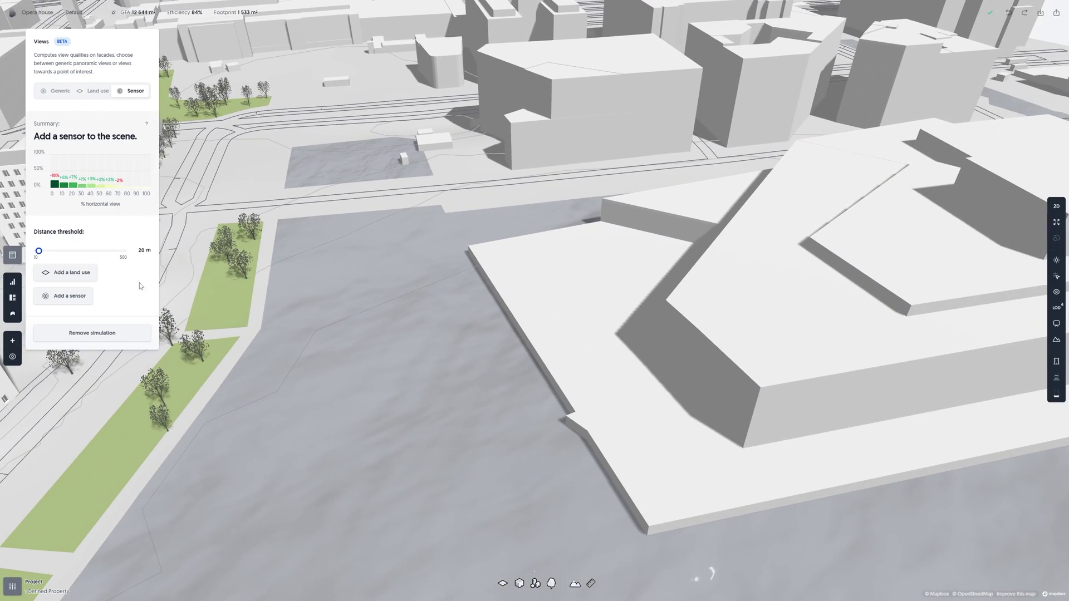
- Place a single view sensor on the large building's roof and raise it above the roof
click(82, 298)
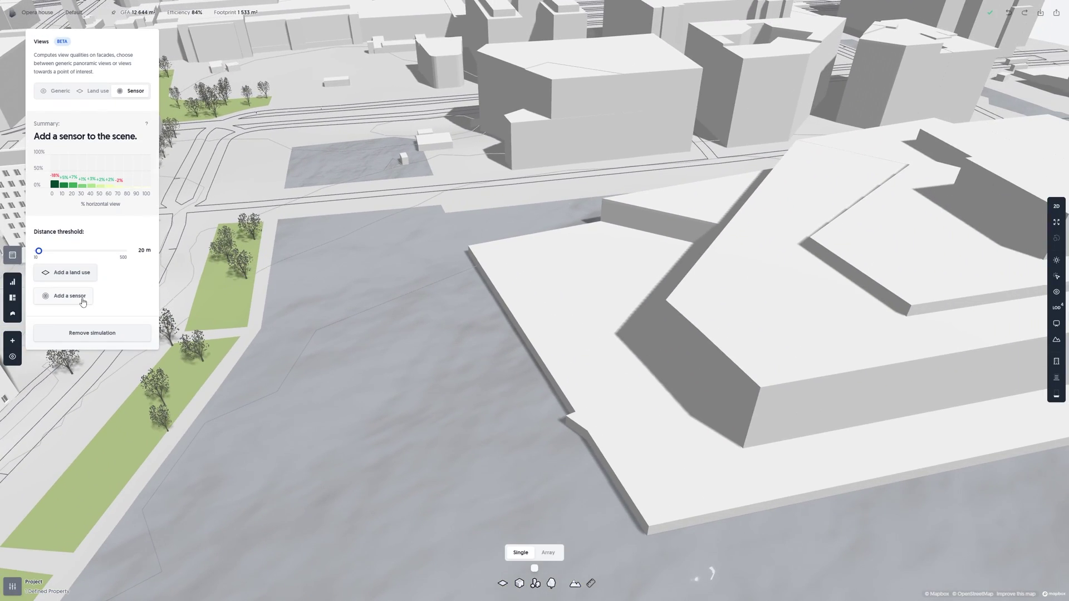
click(579, 308)
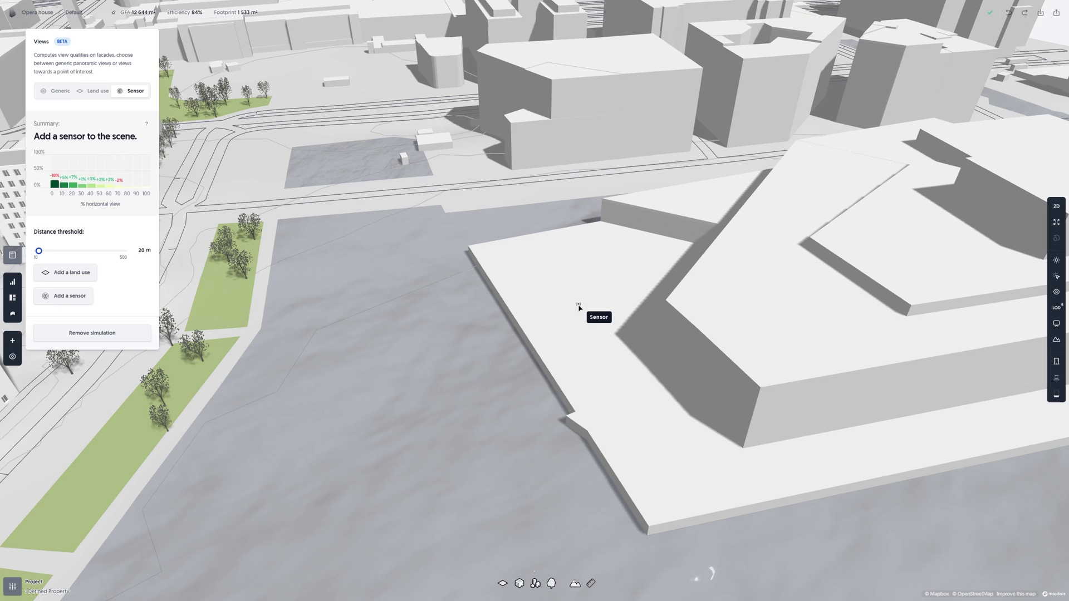
drag(580, 249, 581, 245)
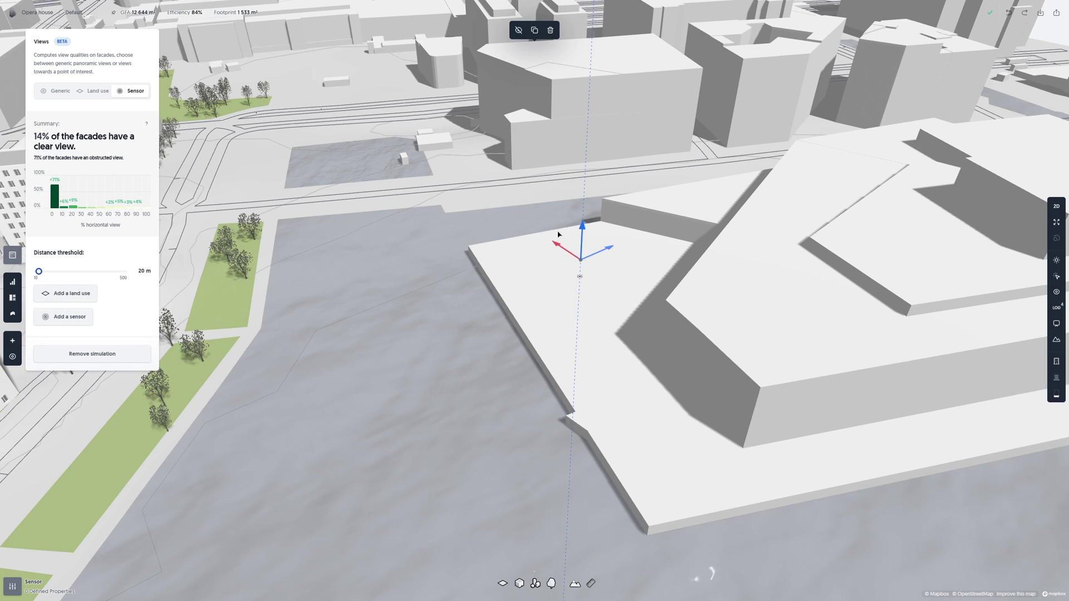
right_drag(581, 246, 471, 252)
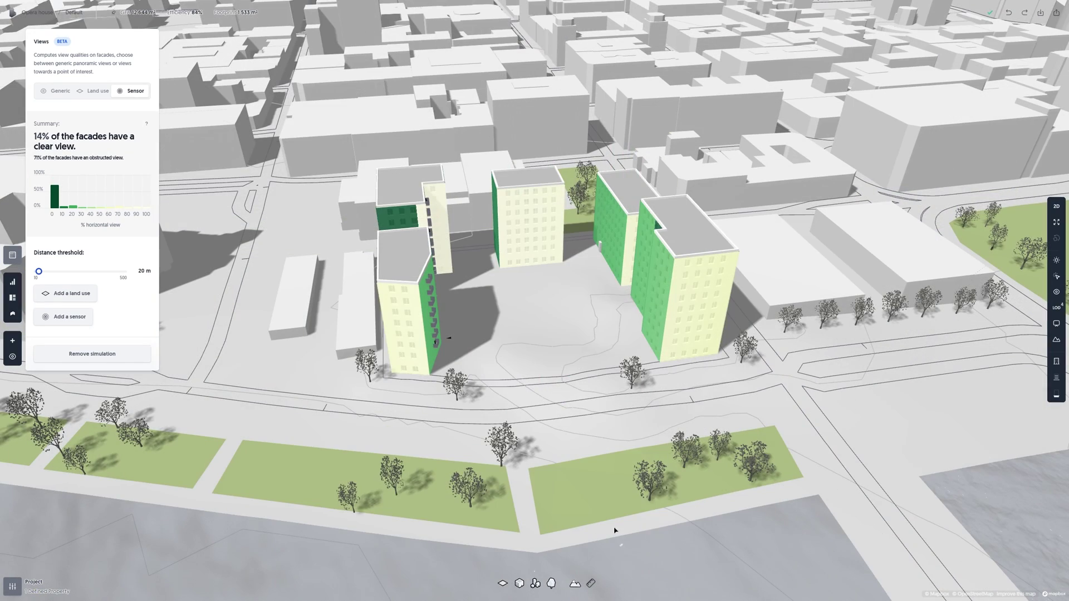
mouse_move(149, 127)
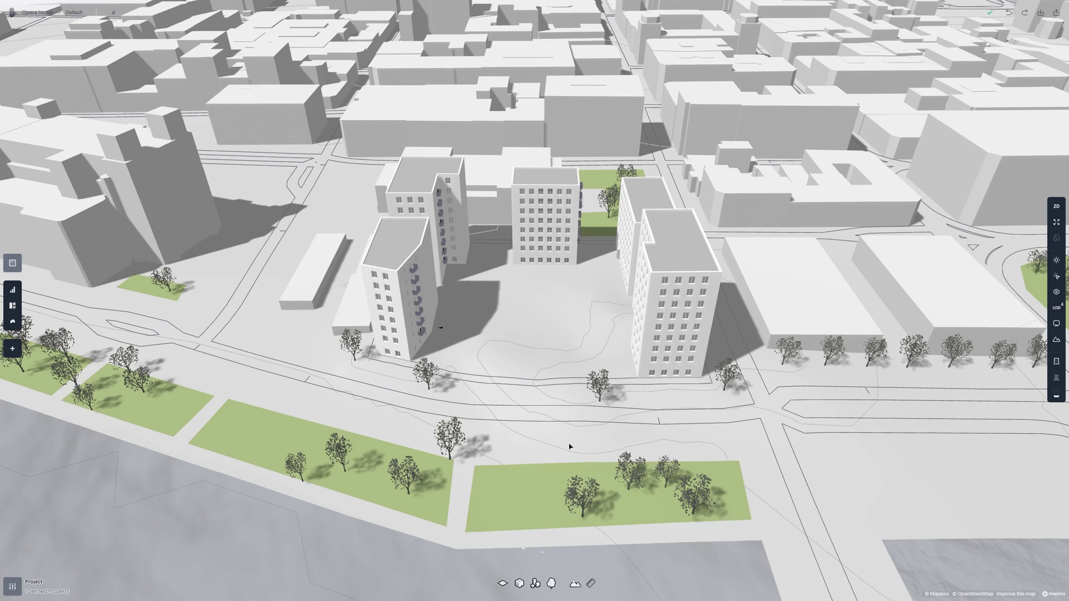
- Show the plot's underground parking and move the parking ramp to the north edge
click(546, 365)
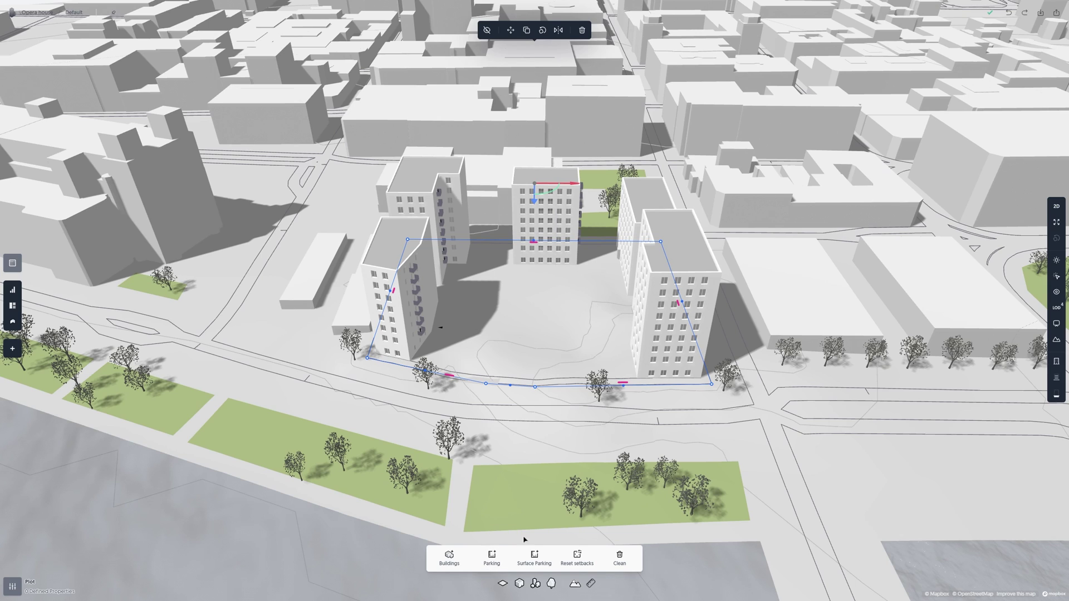
click(1055, 398)
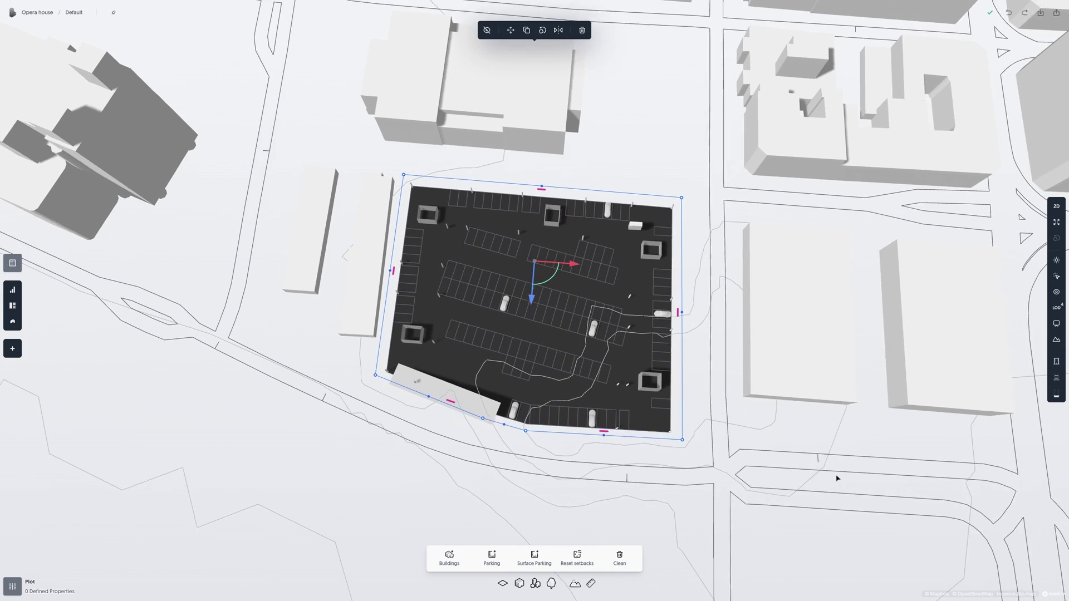
drag(492, 402, 584, 210)
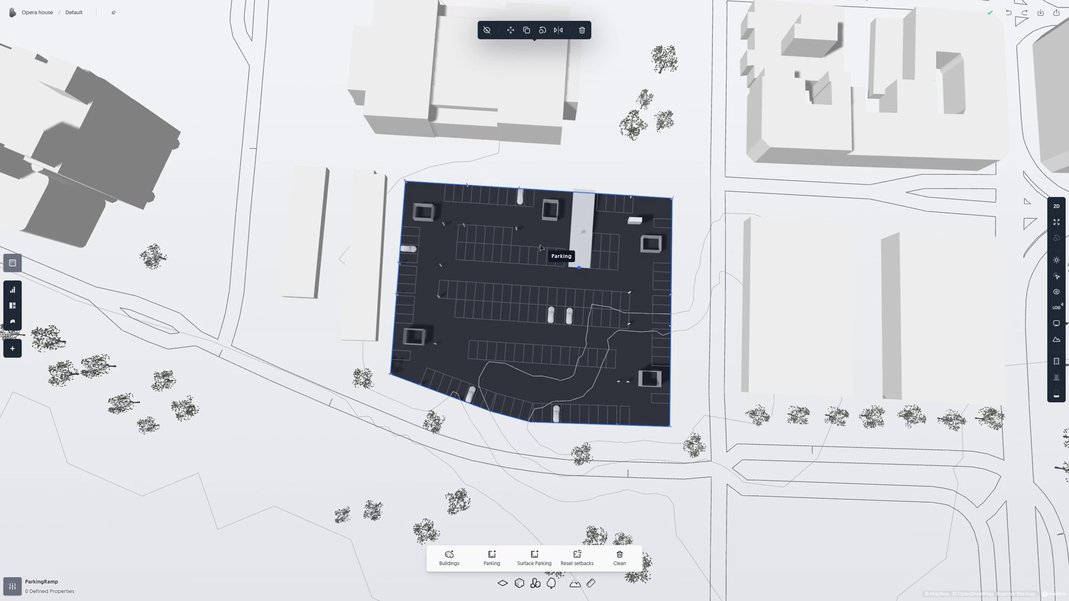
- Resize the parking spaces to 3.9 m wide and 6.2 m deep
click(550, 241)
click(13, 586)
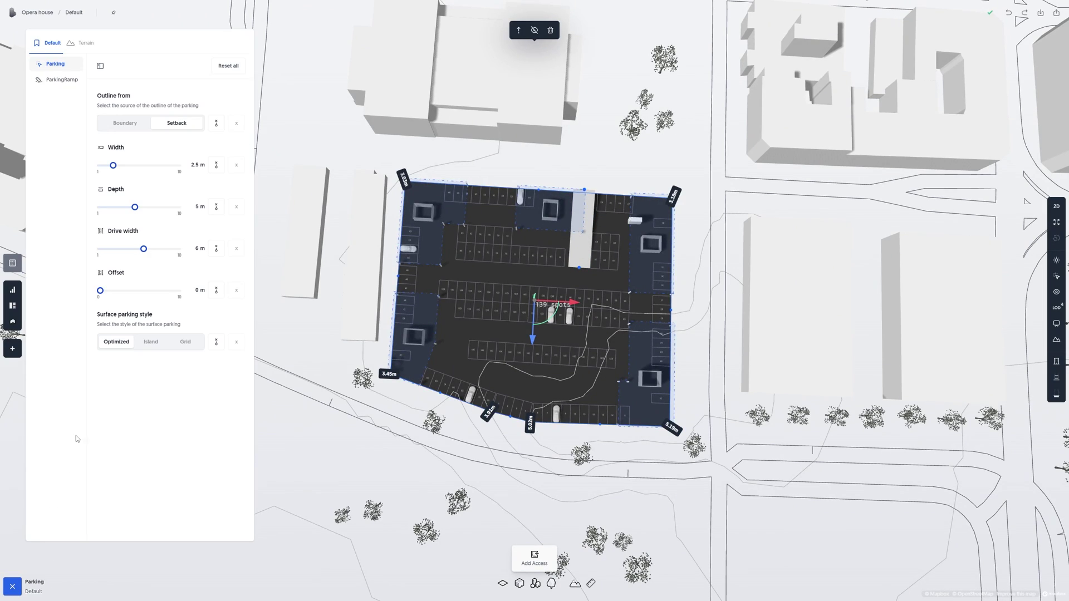
drag(113, 165, 125, 166)
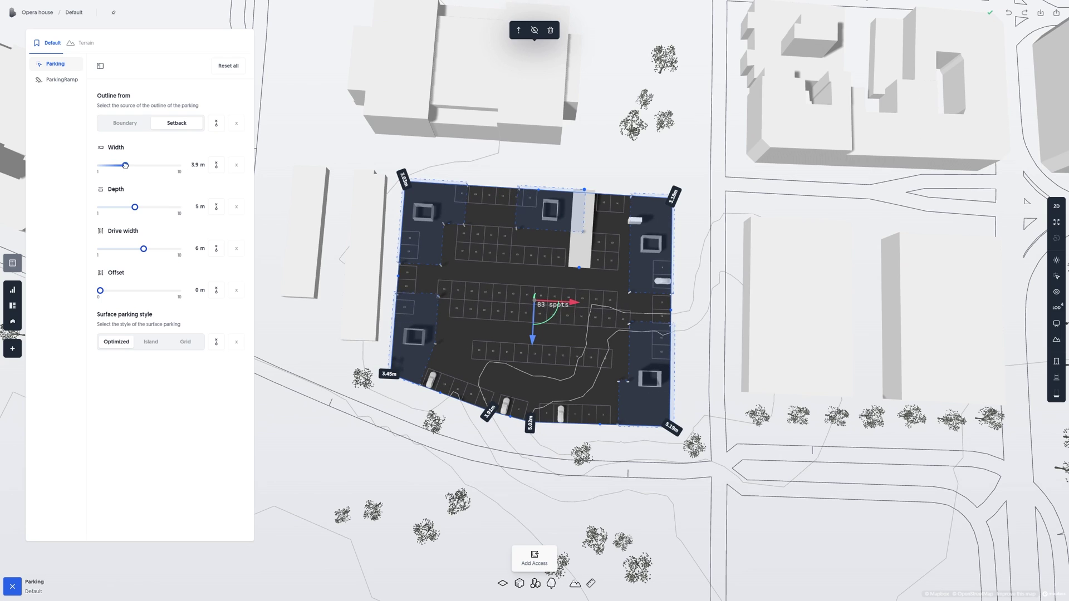
drag(134, 207, 145, 207)
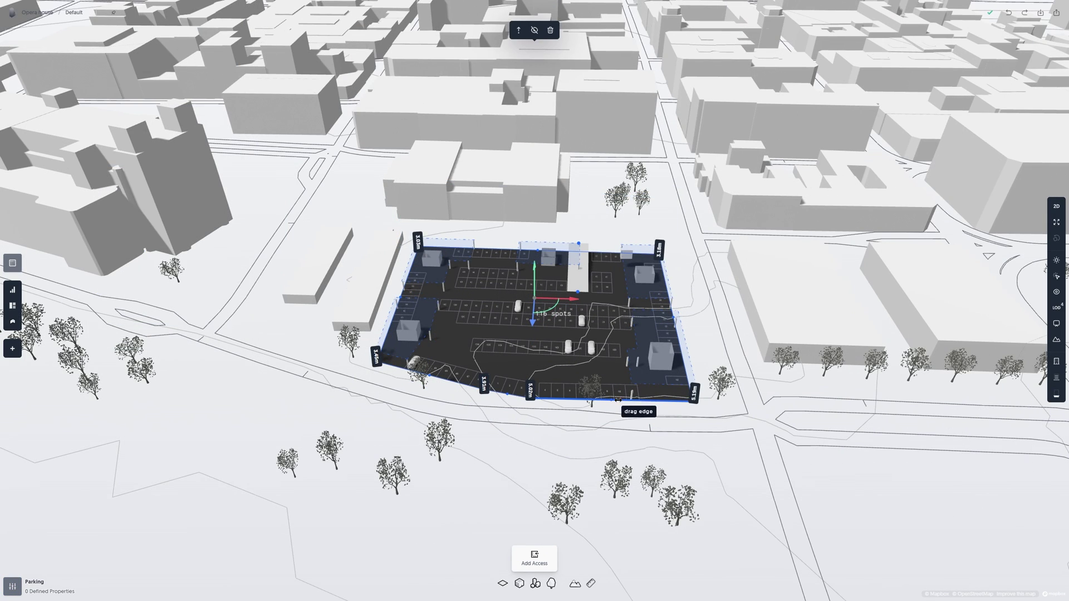
- Return to solid exterior view and hide the context buildings, facades and roofs layers
click(1058, 363)
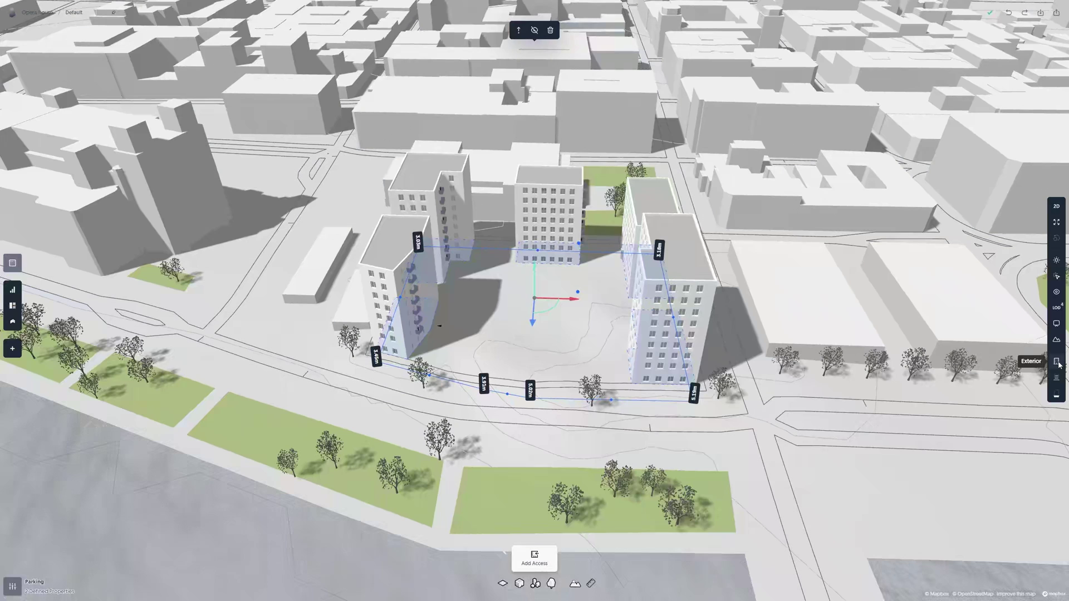
click(992, 396)
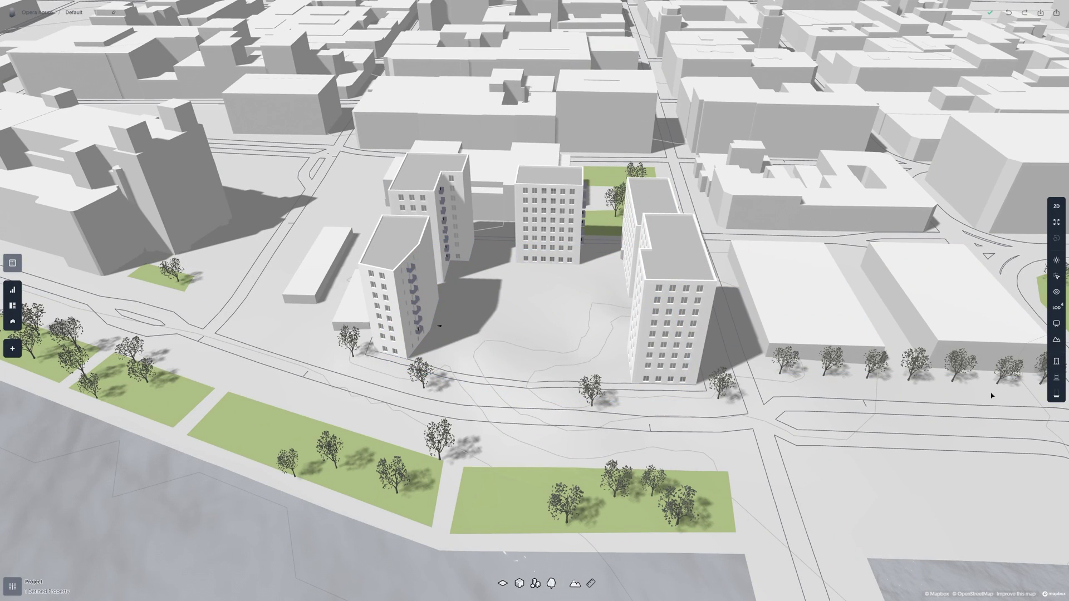
click(1057, 379)
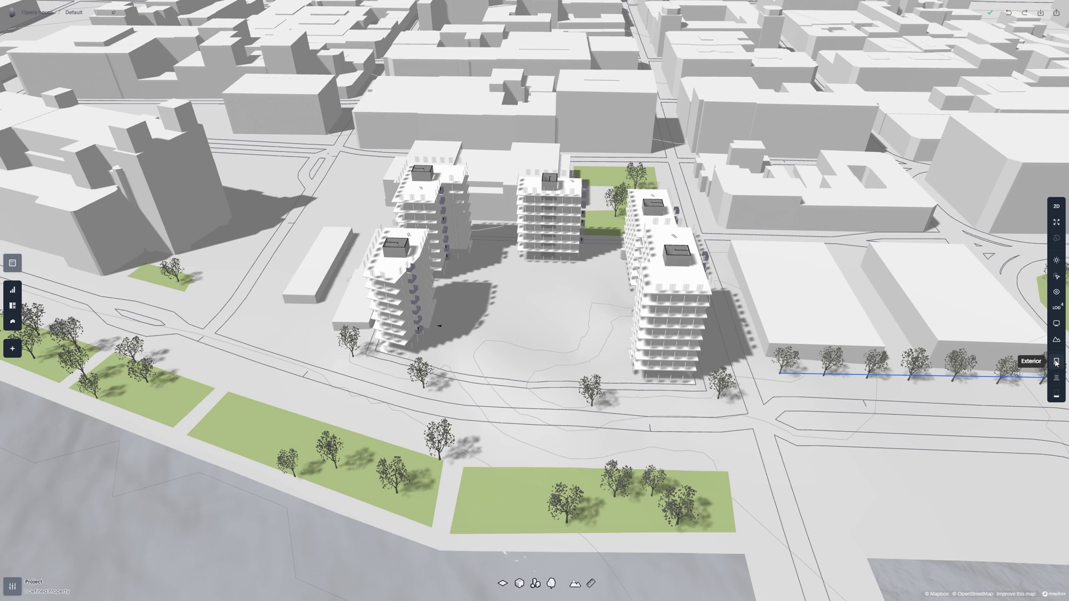
click(1056, 362)
click(1056, 292)
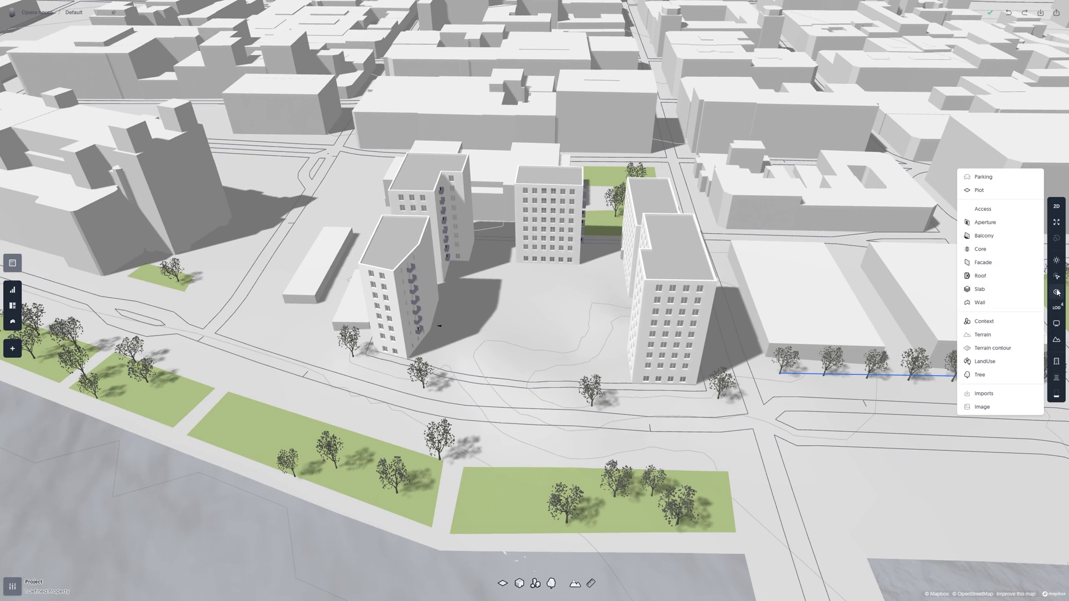
click(985, 323)
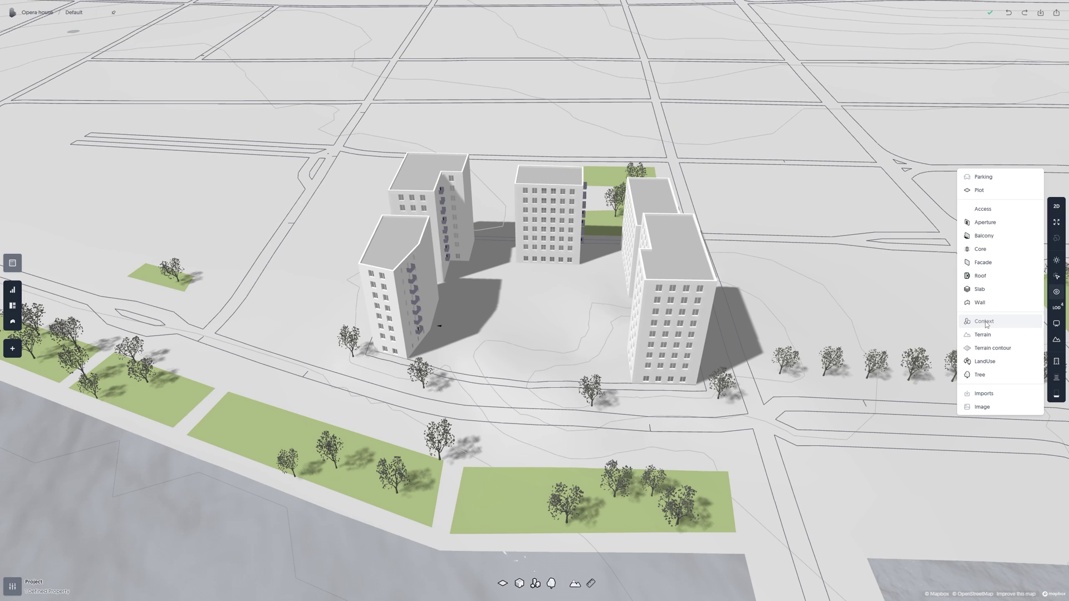
click(981, 269)
click(979, 276)
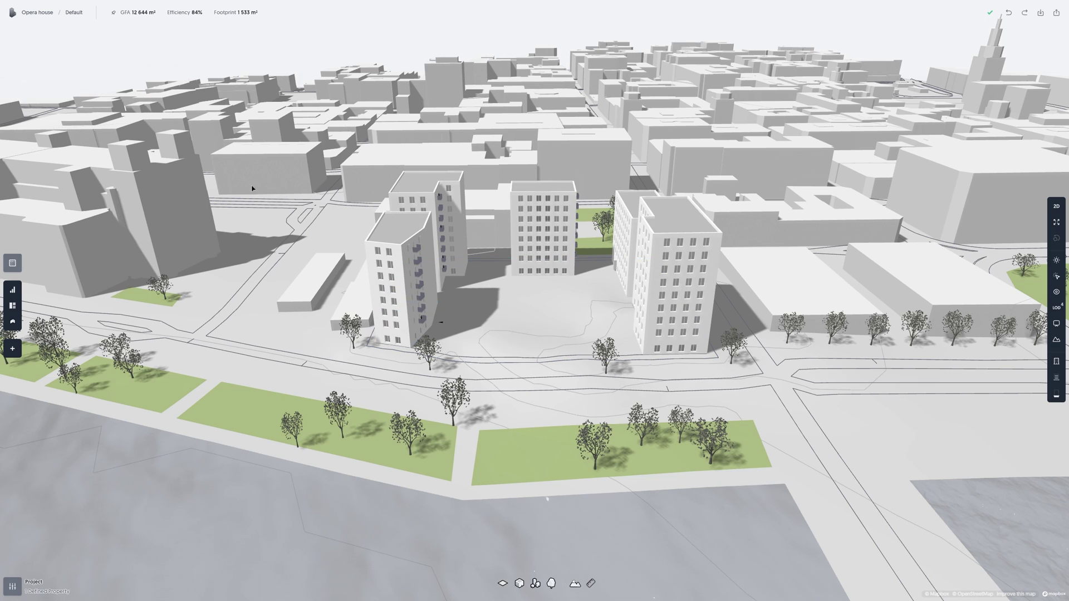
- Go back to the projects dashboard and add a new project
click(12, 13)
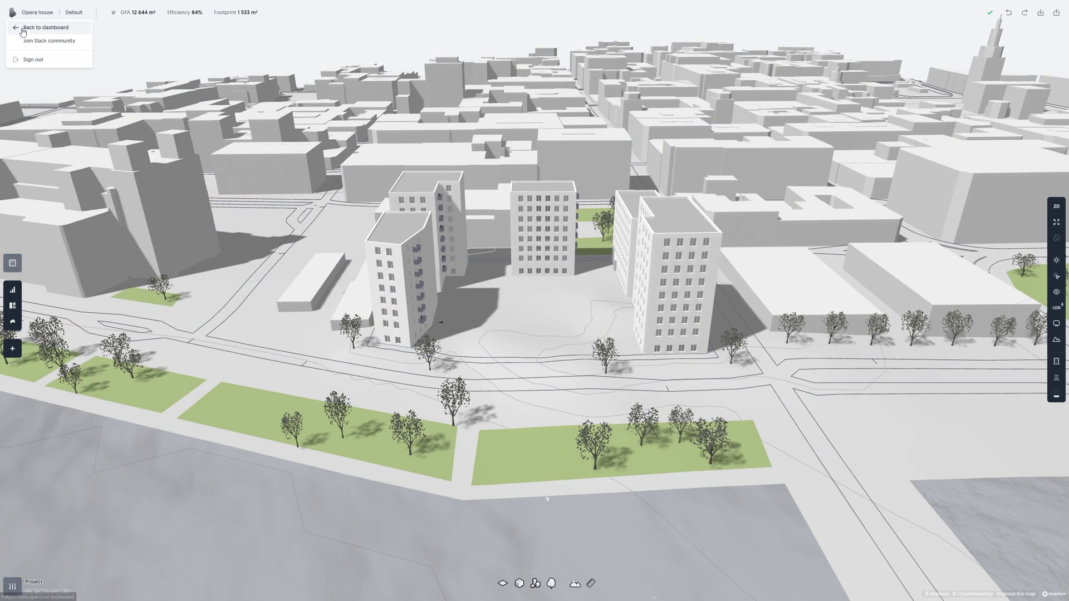
click(24, 32)
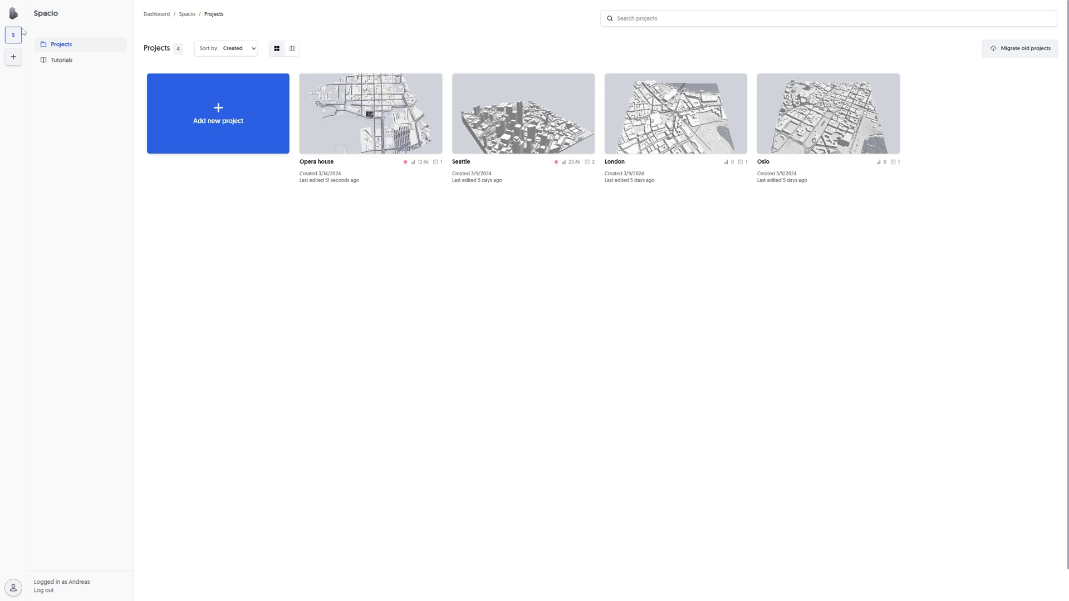
click(216, 108)
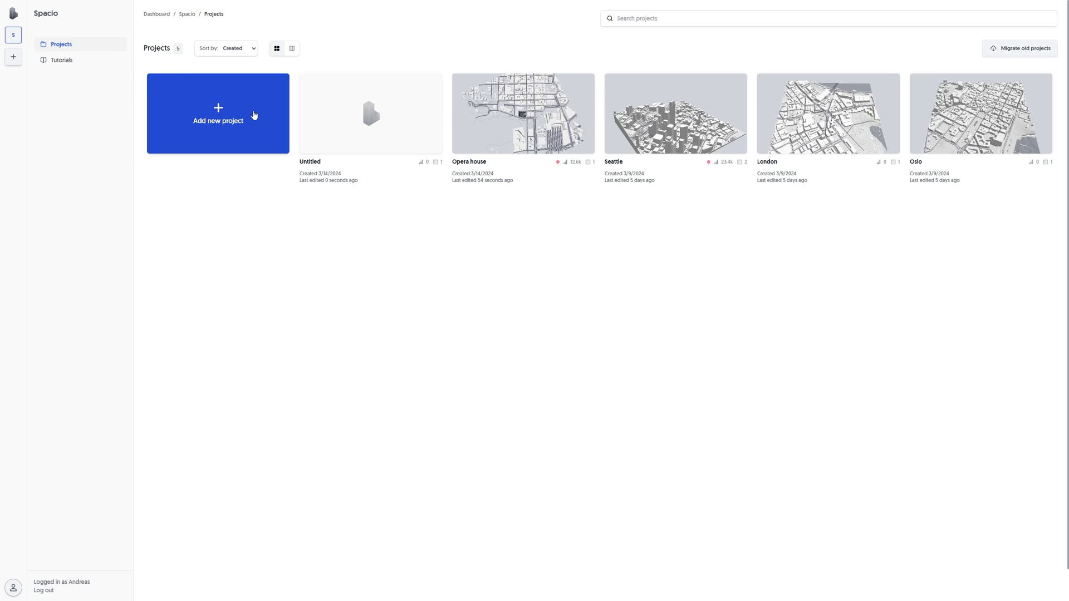
- Locate the Untitled project in Oslo, Norway, defer context import, and start it
click(366, 115)
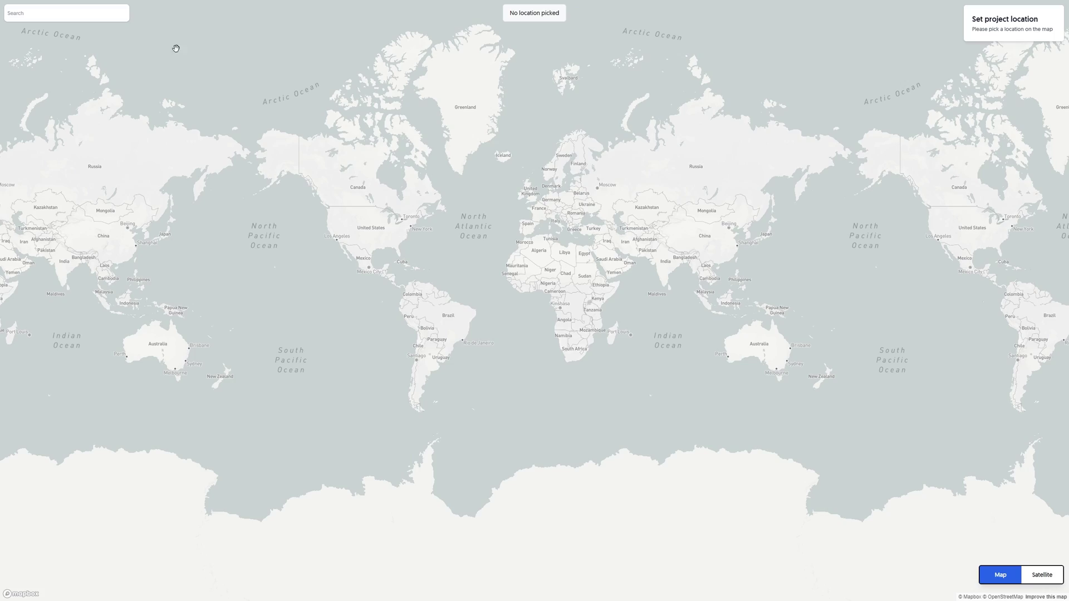
text(Oslo)
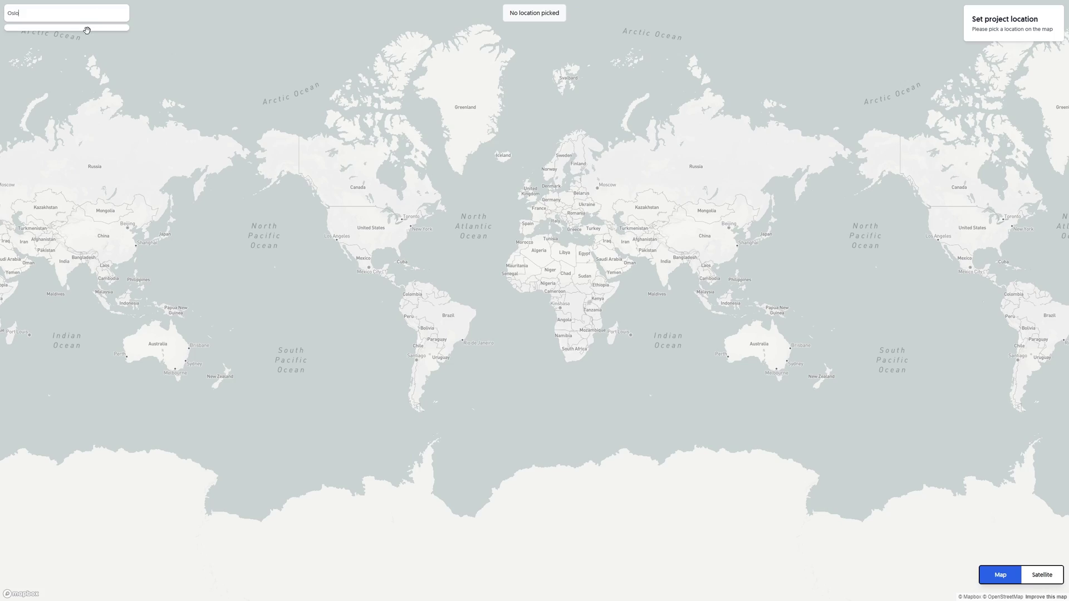
click(88, 34)
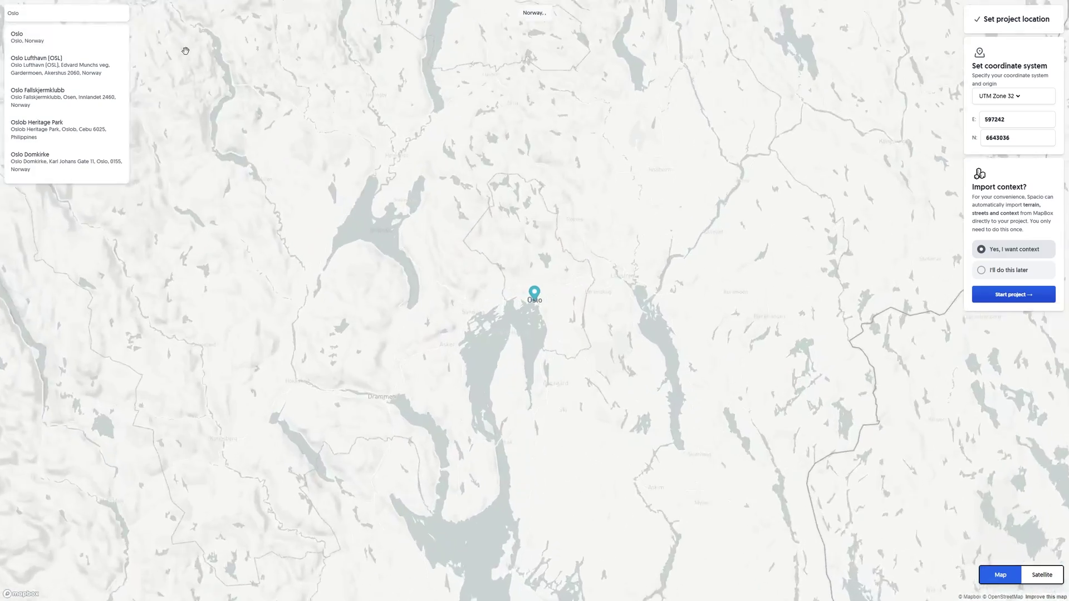
click(1021, 271)
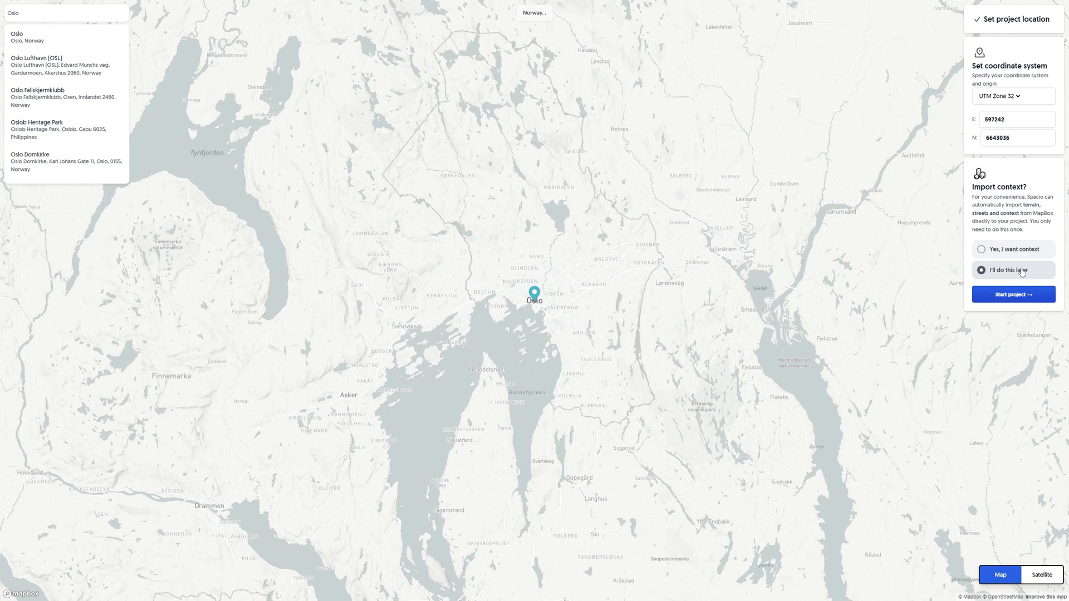
click(1018, 295)
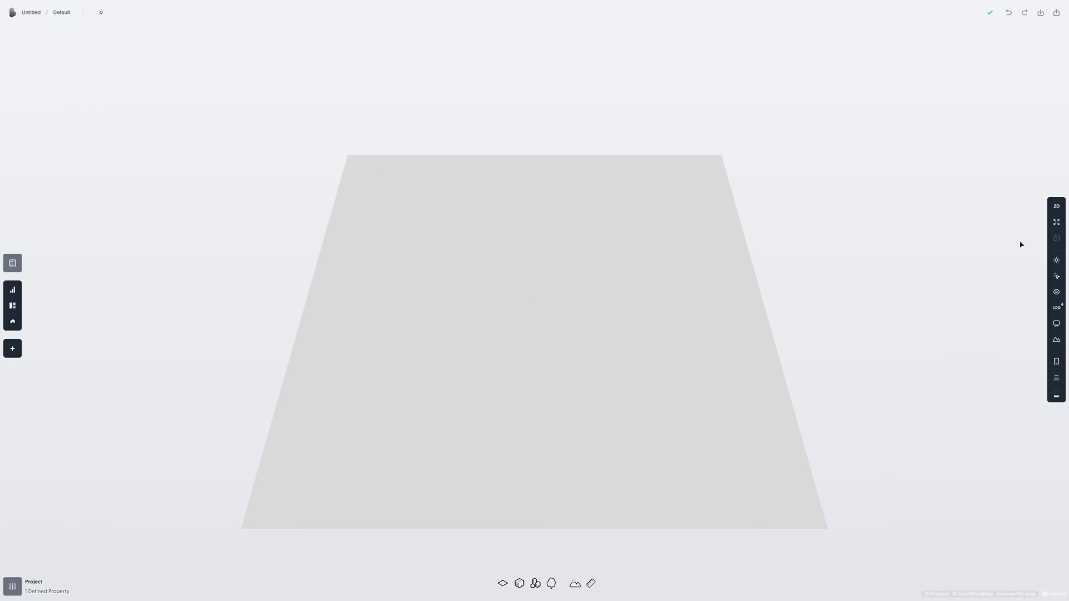
- Import the Rhino city-blocks model in millimetres with the default layer selection
click(1041, 15)
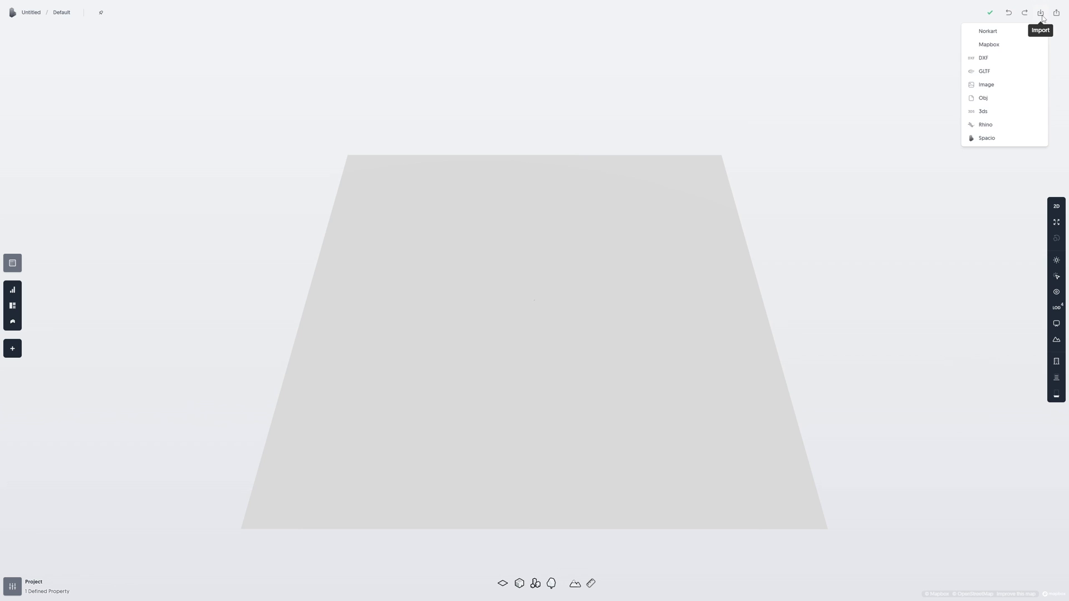
click(1018, 127)
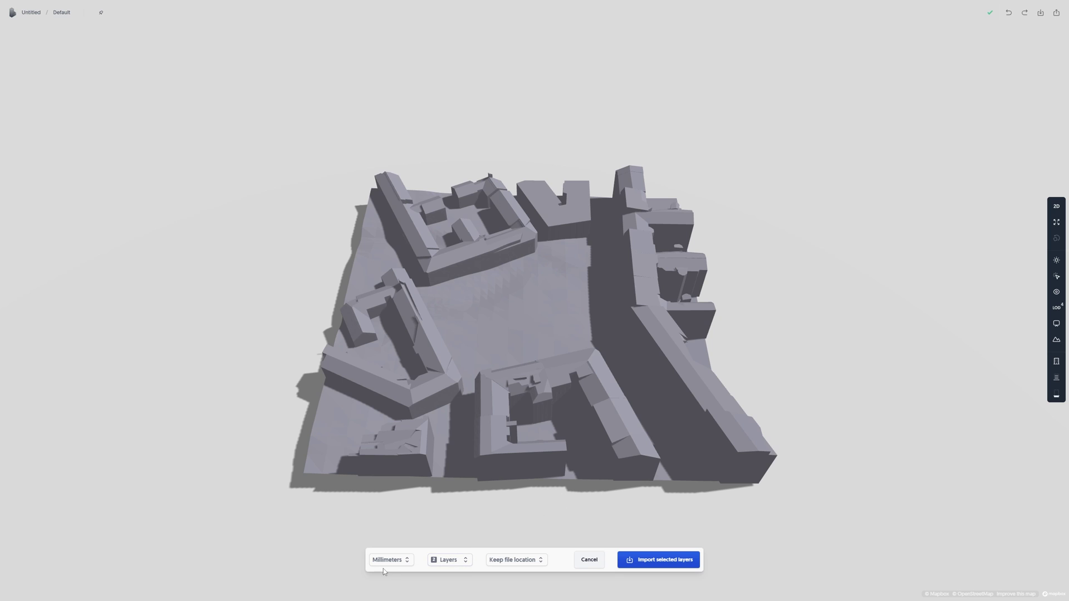
click(384, 568)
click(444, 566)
click(449, 564)
click(457, 563)
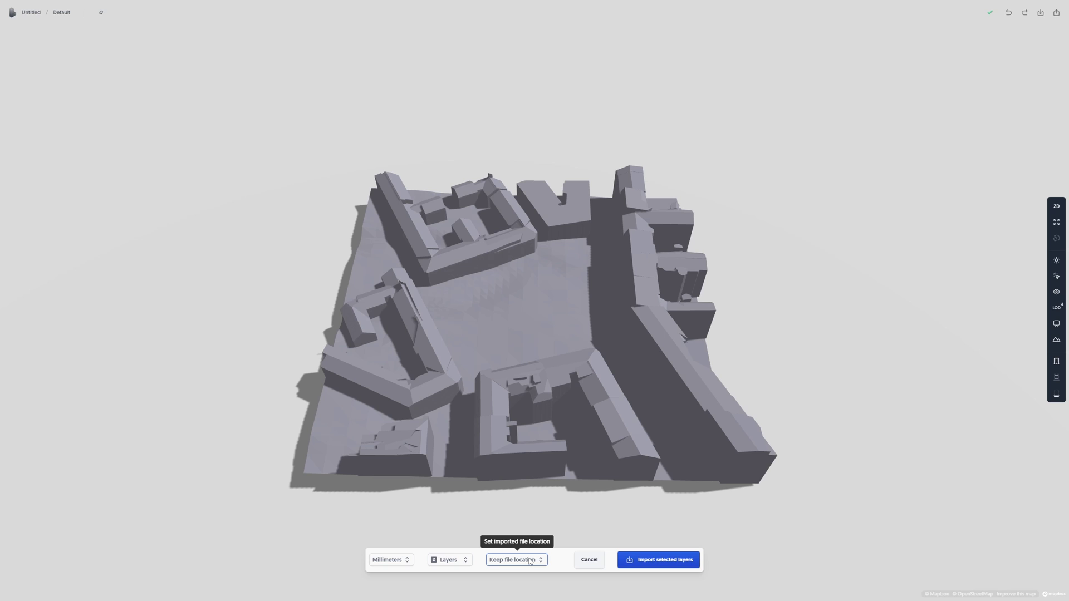
click(665, 564)
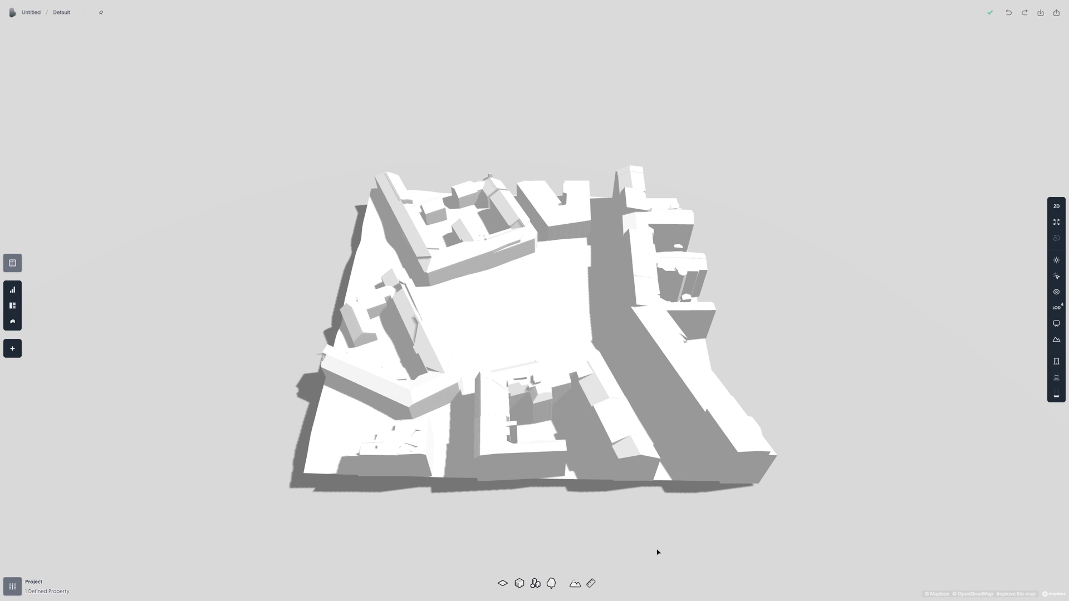
- Make terrain from the imported polylines and classify the selected mesh as terrain
click(543, 329)
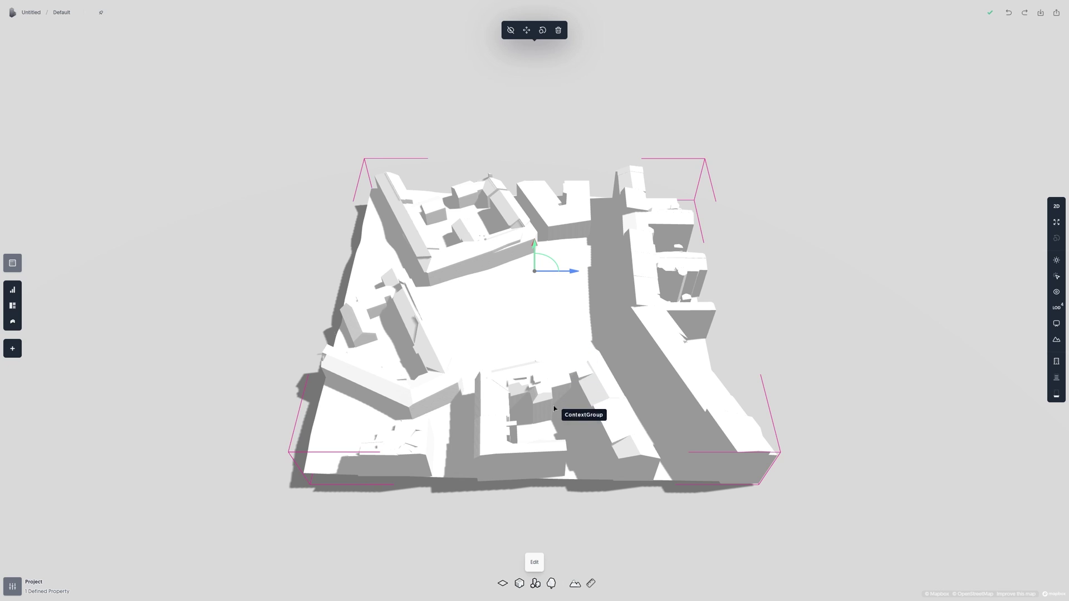
click(536, 560)
mouse_move(539, 561)
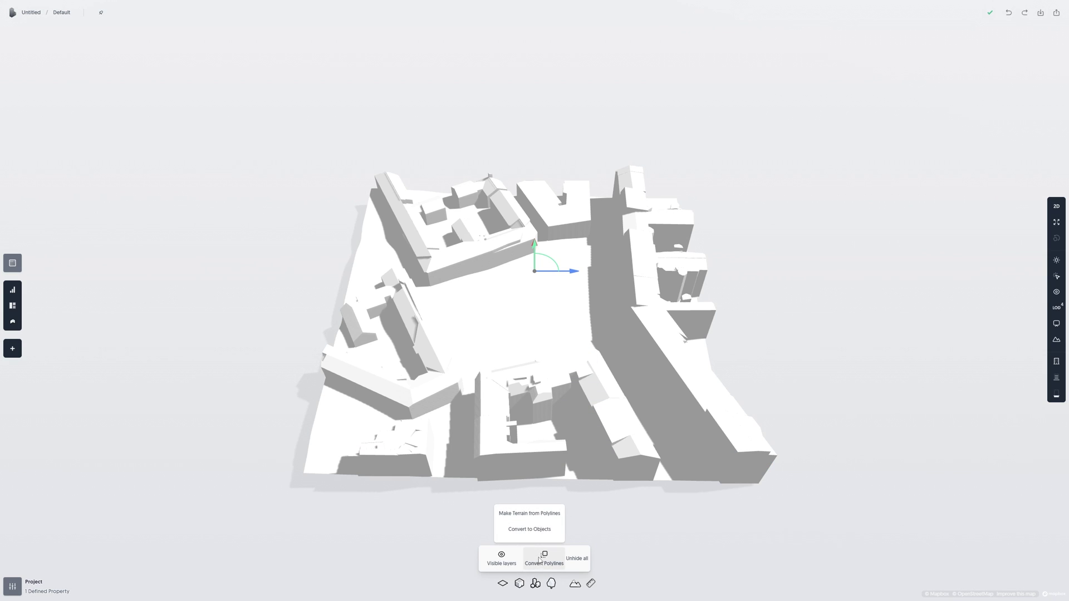
click(529, 513)
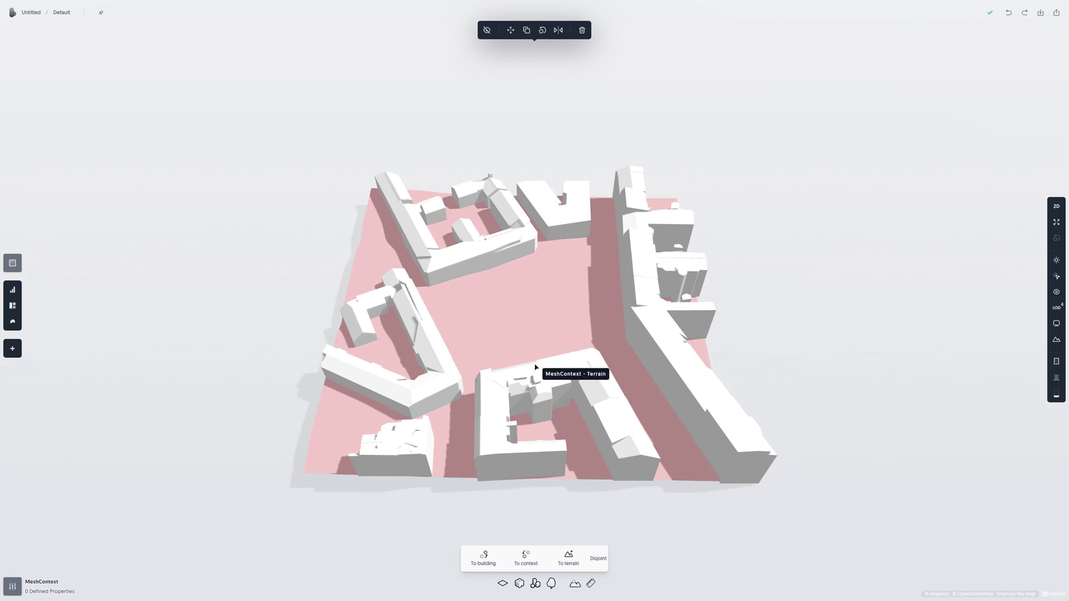
click(568, 558)
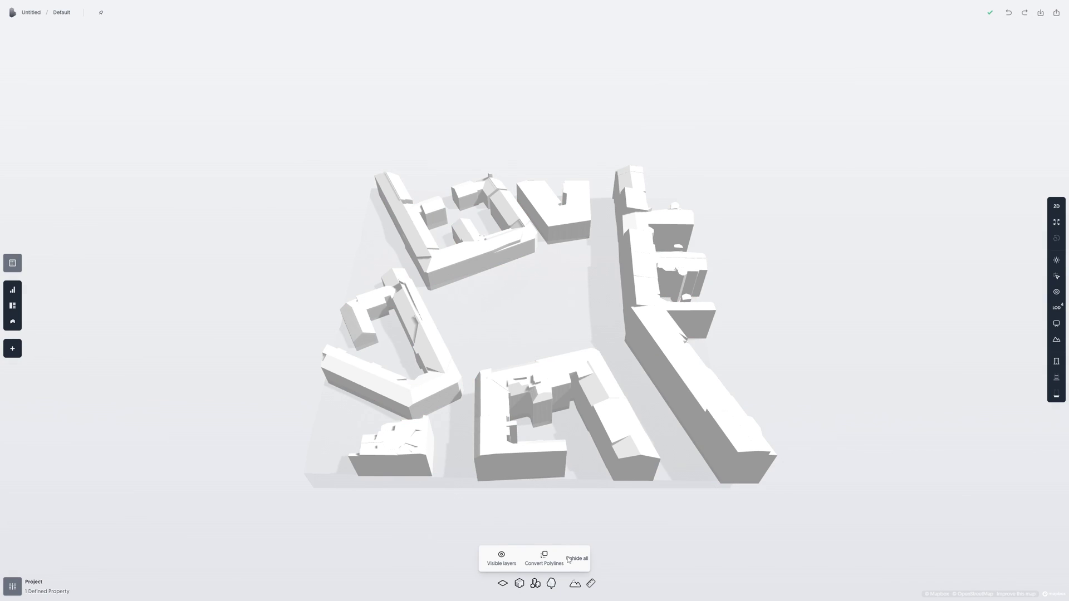
- Mark the V-shaped building as context and finish the polyline conversion
click(563, 228)
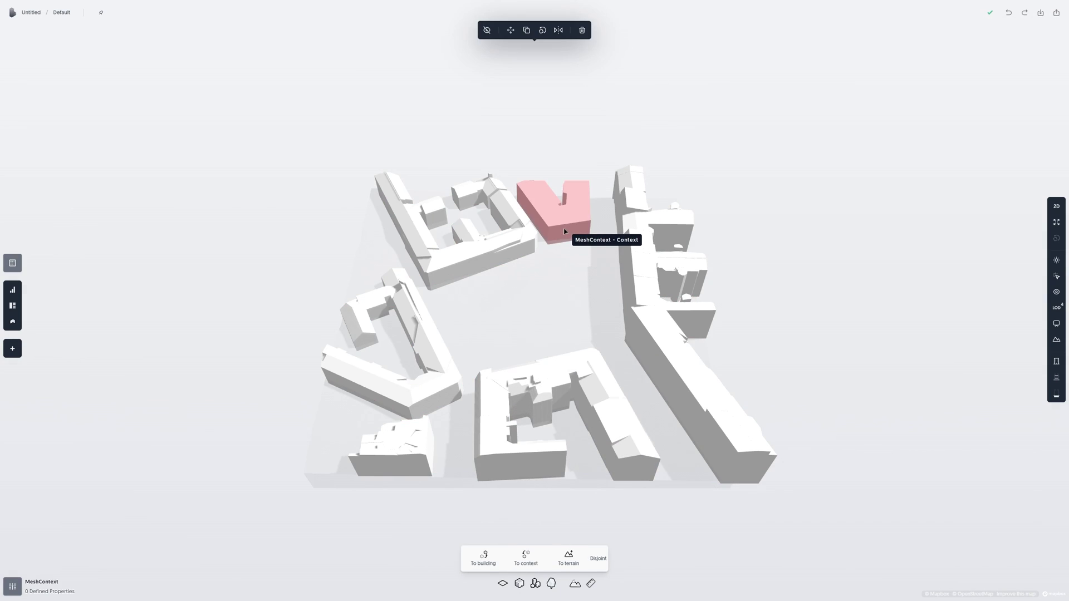
click(525, 558)
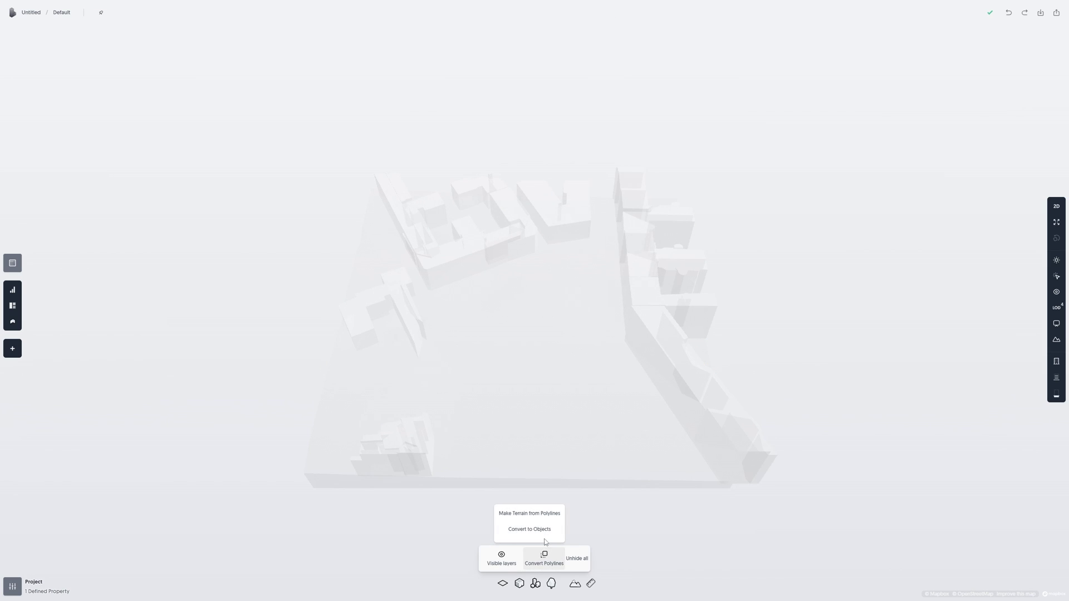
click(547, 412)
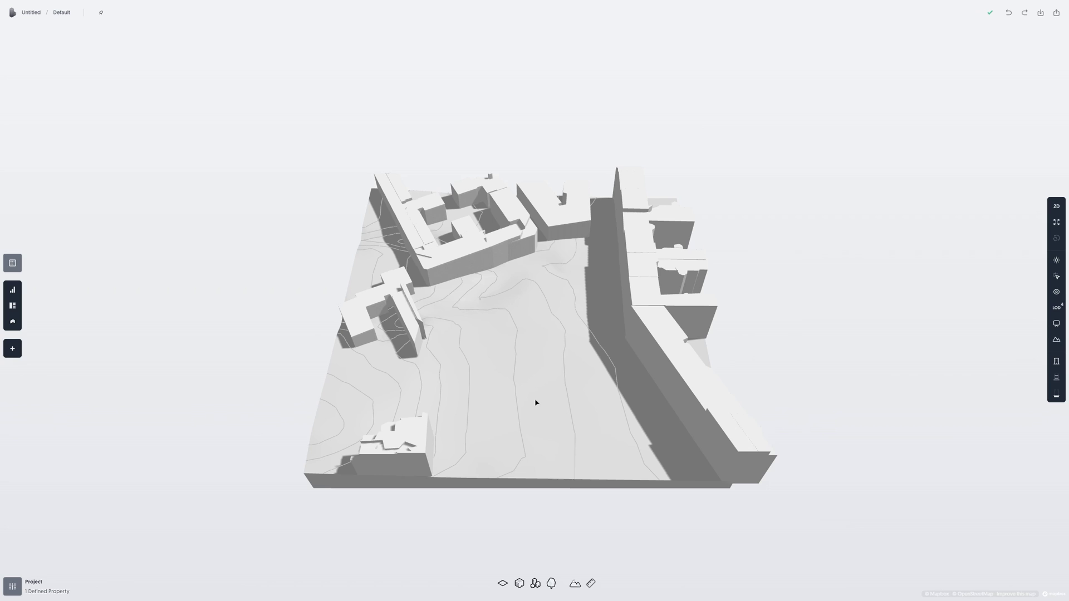
right_drag(538, 400, 655, 364)
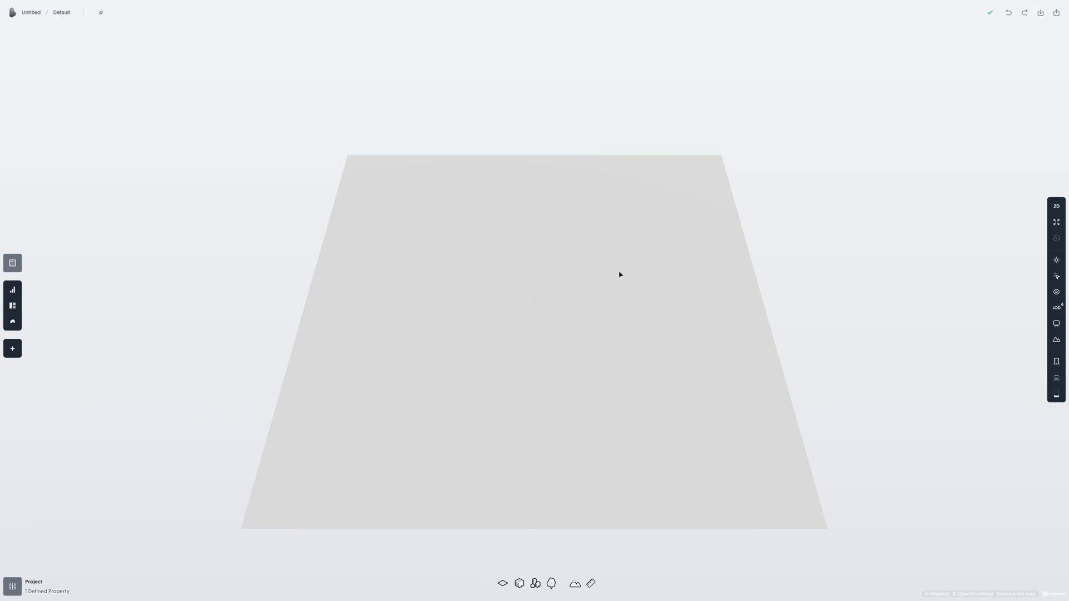
- Import the site-plan image and pan and zoom across it in the 2D view
click(1040, 12)
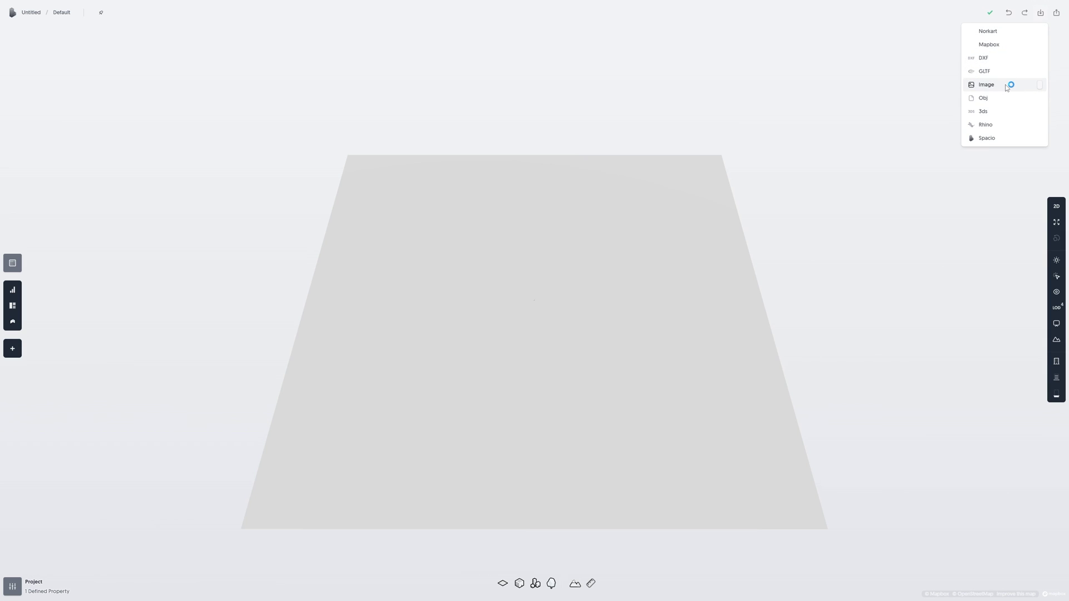
click(1056, 206)
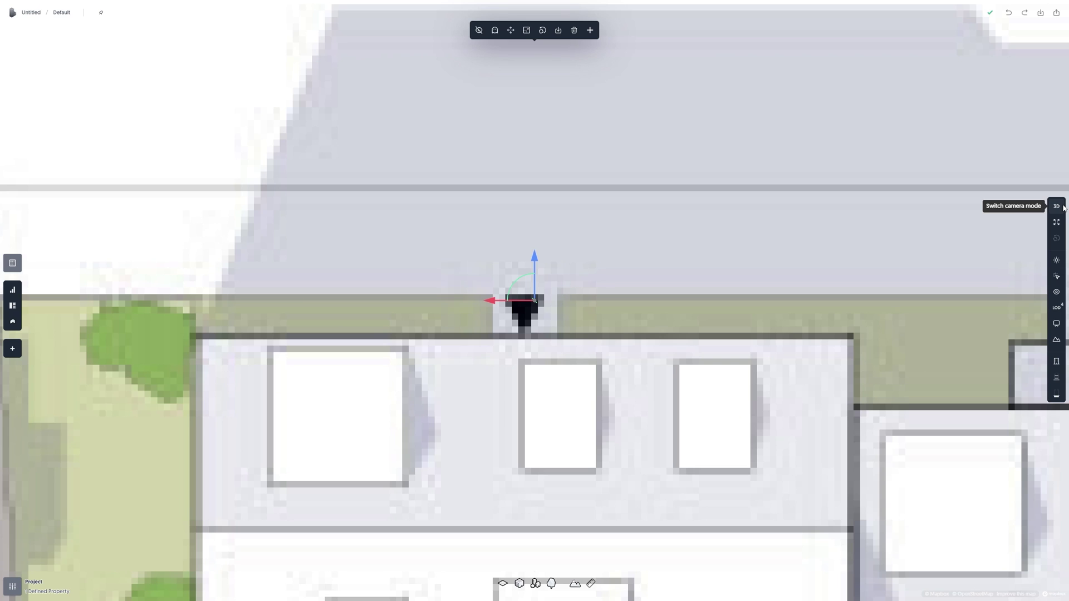
scroll(791, 384, down, 5)
drag(791, 390, 351, 245)
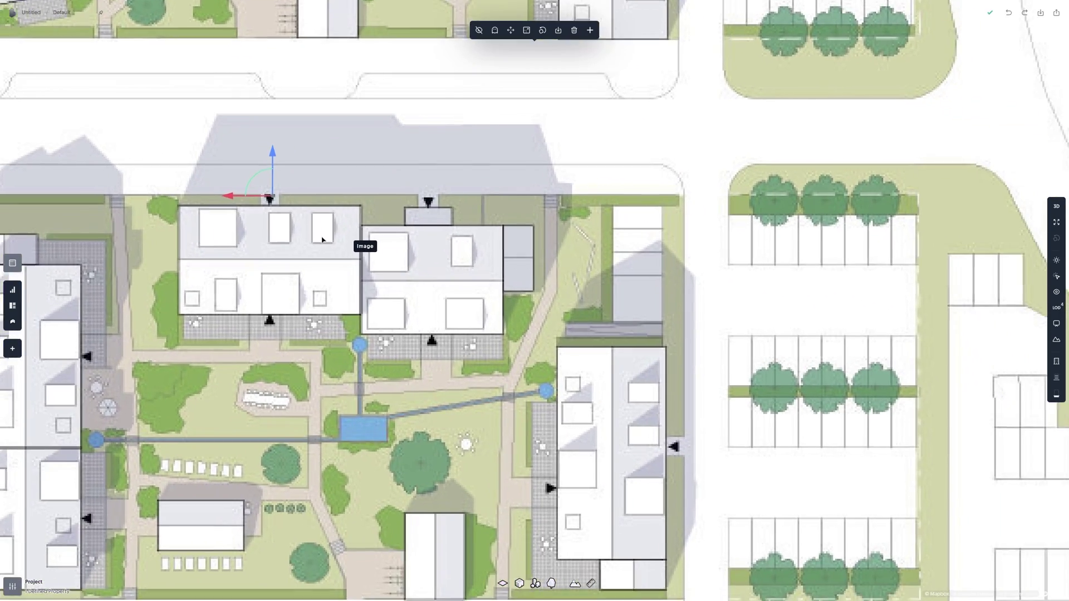
scroll(198, 260, up, 3)
scroll(510, 265, up, 3)
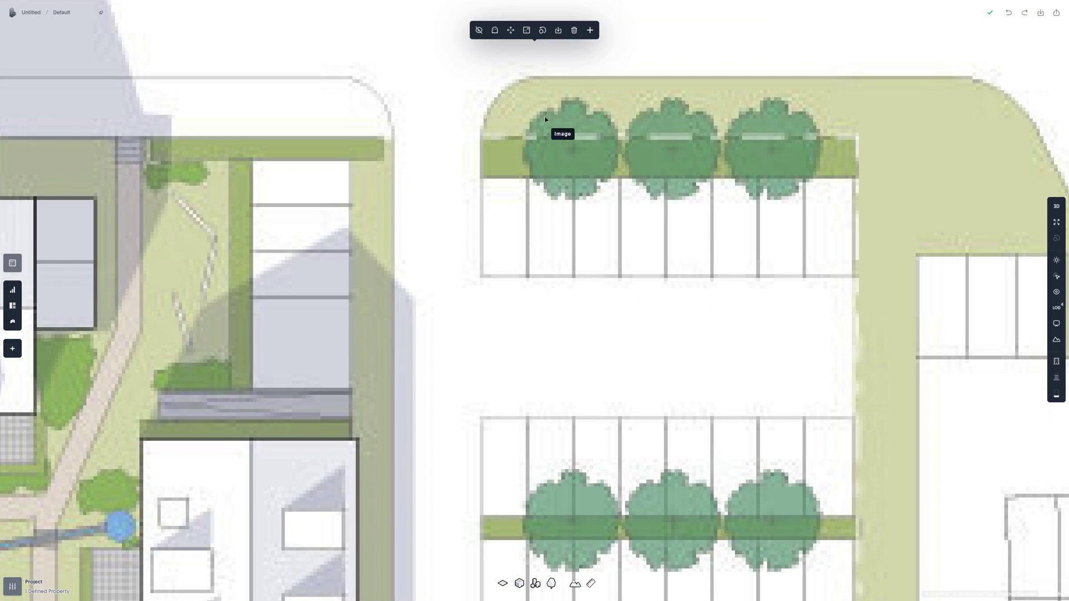
- Scale the site-plan image by setting one parking bay's width to 2.5 m
click(526, 30)
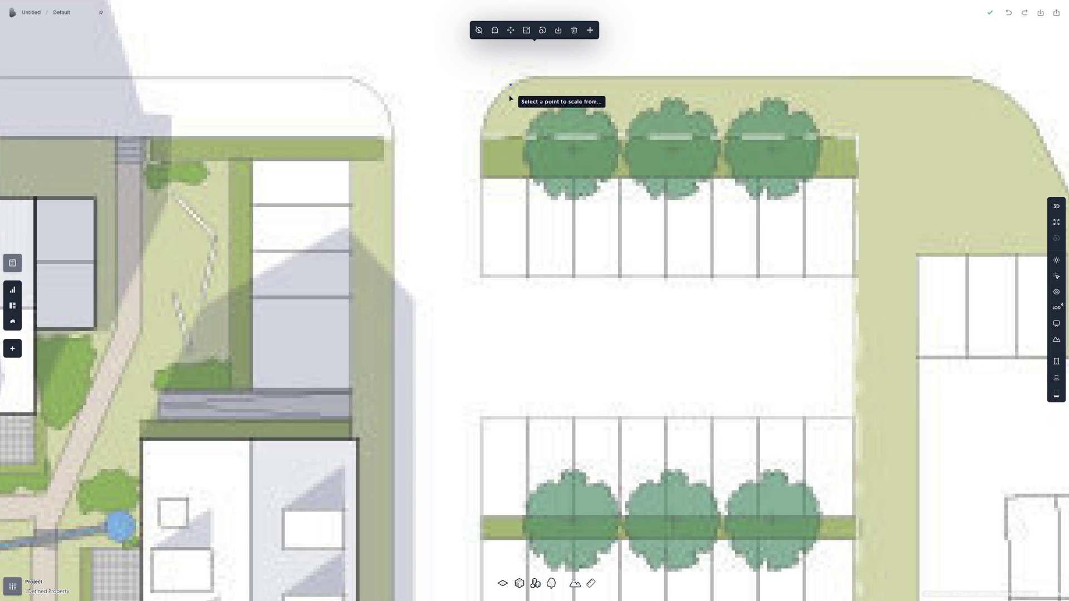
click(481, 276)
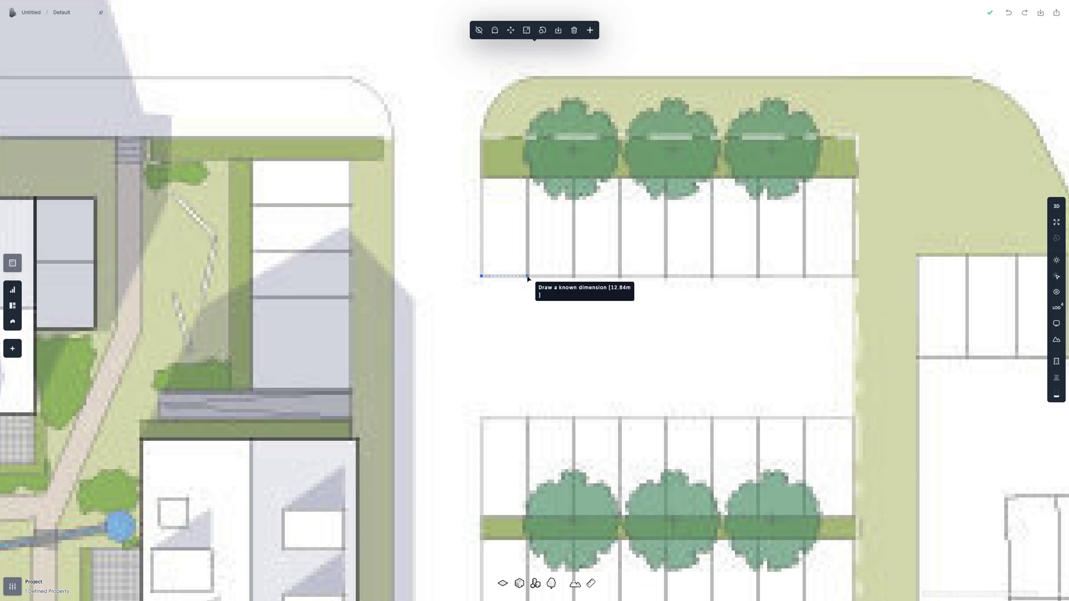
click(527, 277)
key(Tab)
text(2.5)
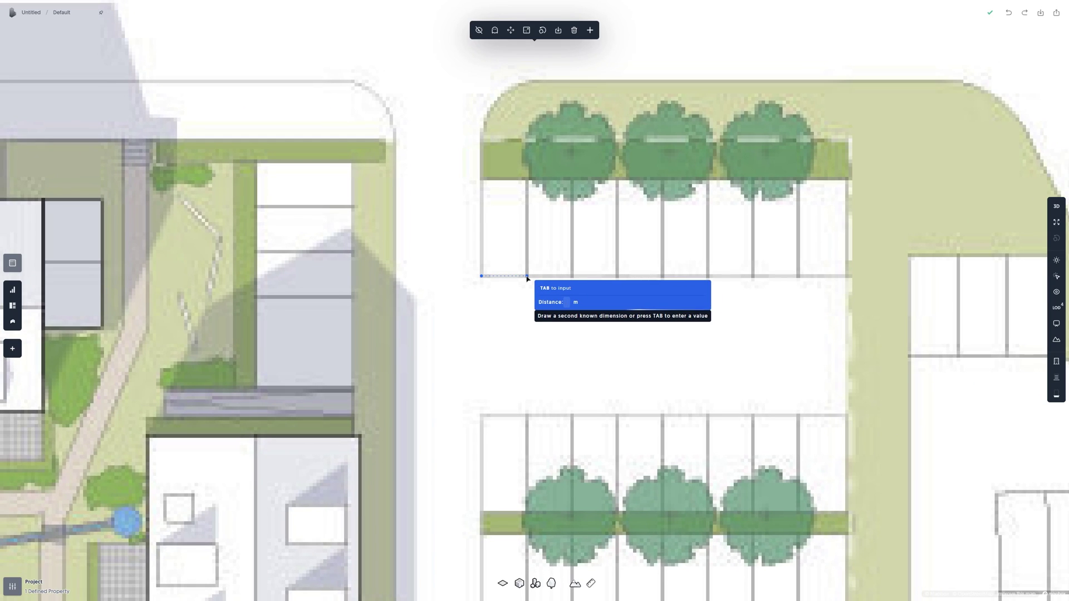
key(Return)
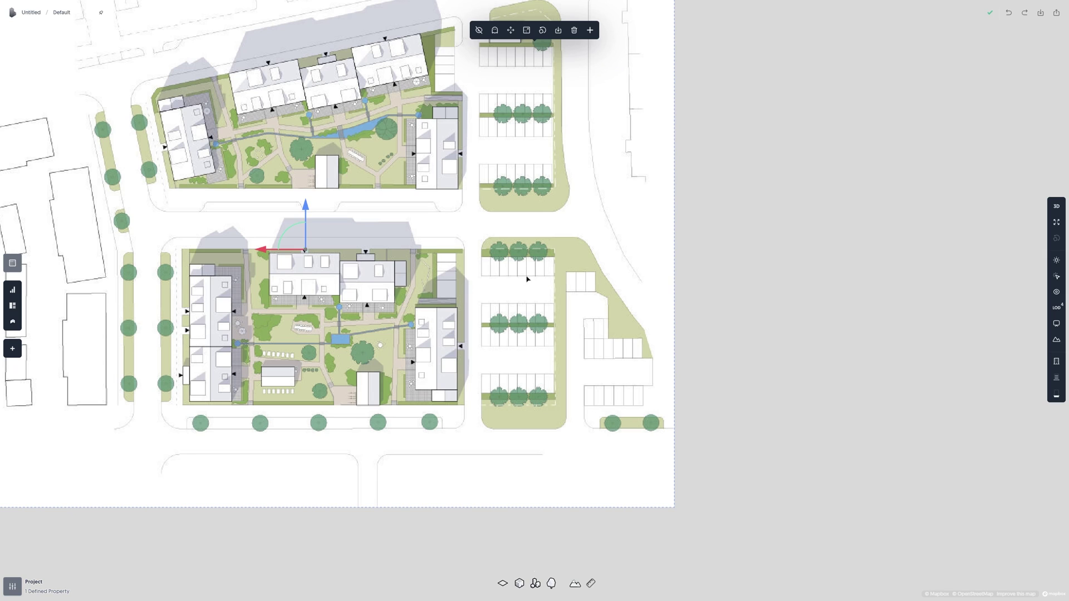